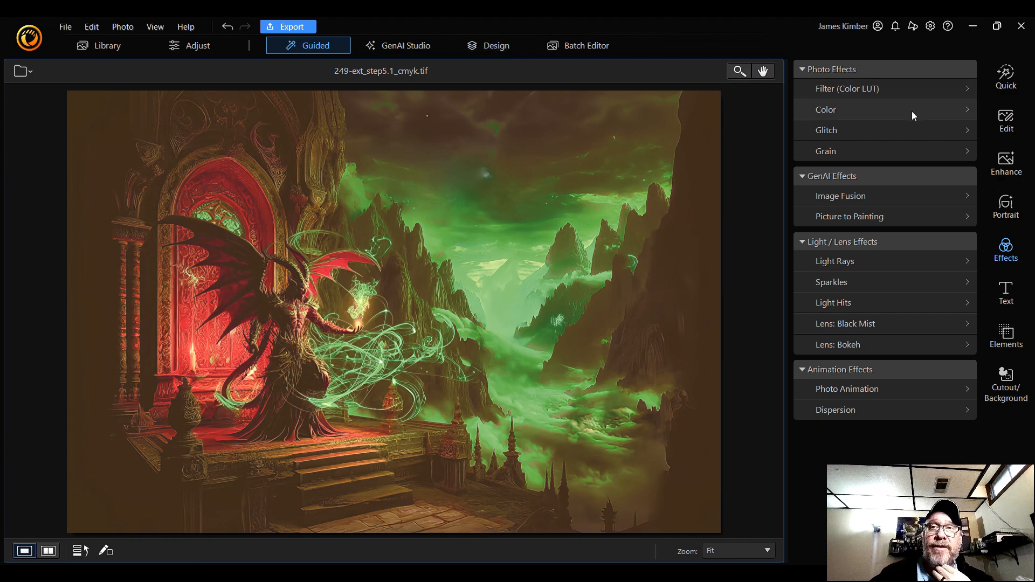
Step: Browse the Color LUT presets and categories down to the end of the list, closing the manager without applying any
left_click(914, 95)
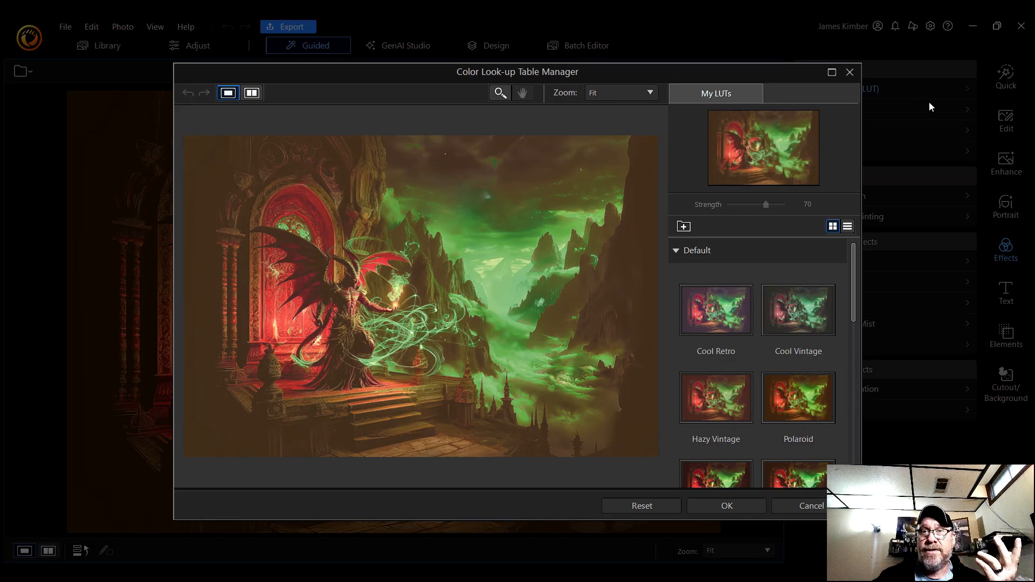
scroll(794, 305, "down", 4)
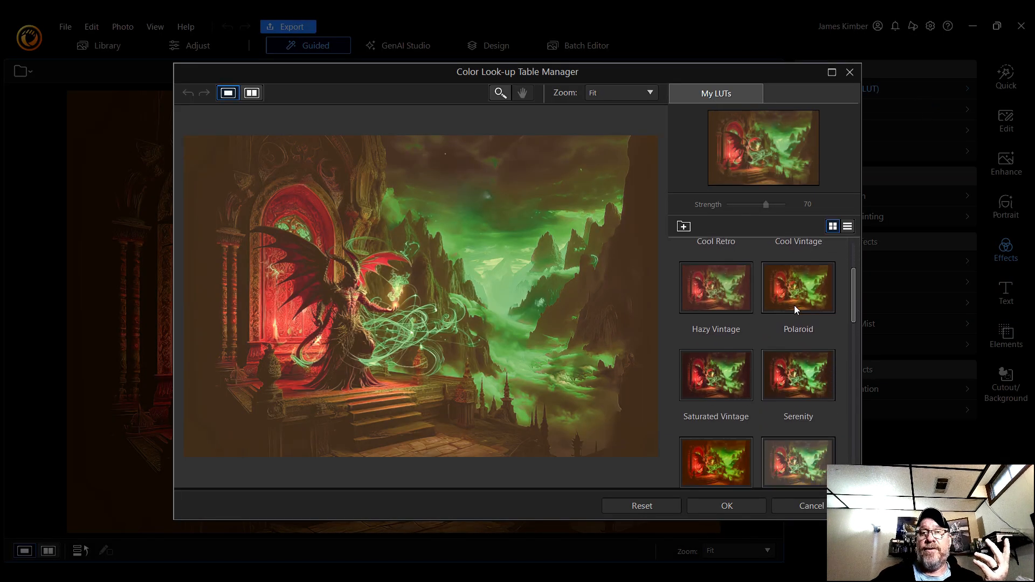
scroll(794, 305, "down", 6)
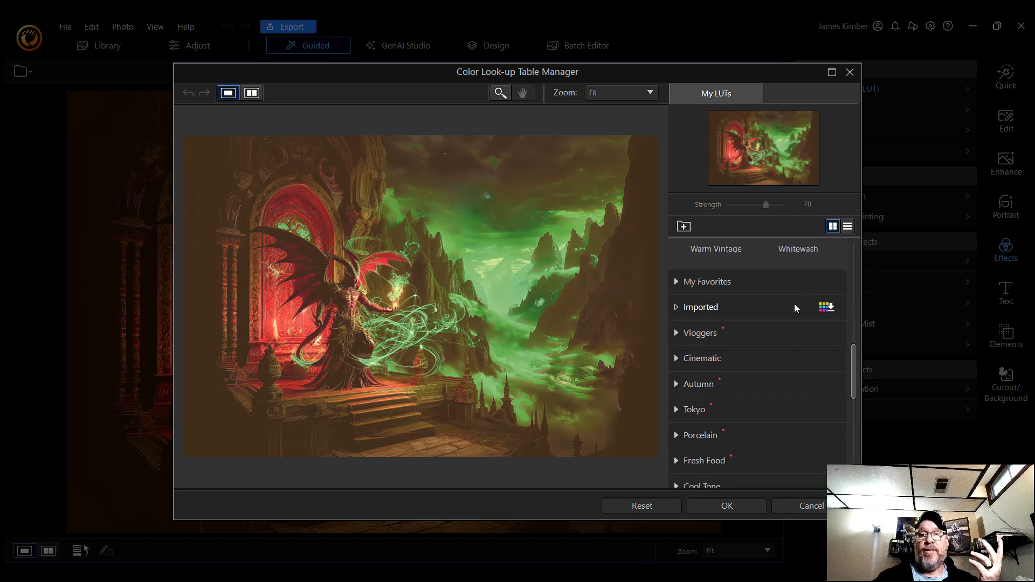
scroll(793, 303, "down", 8)
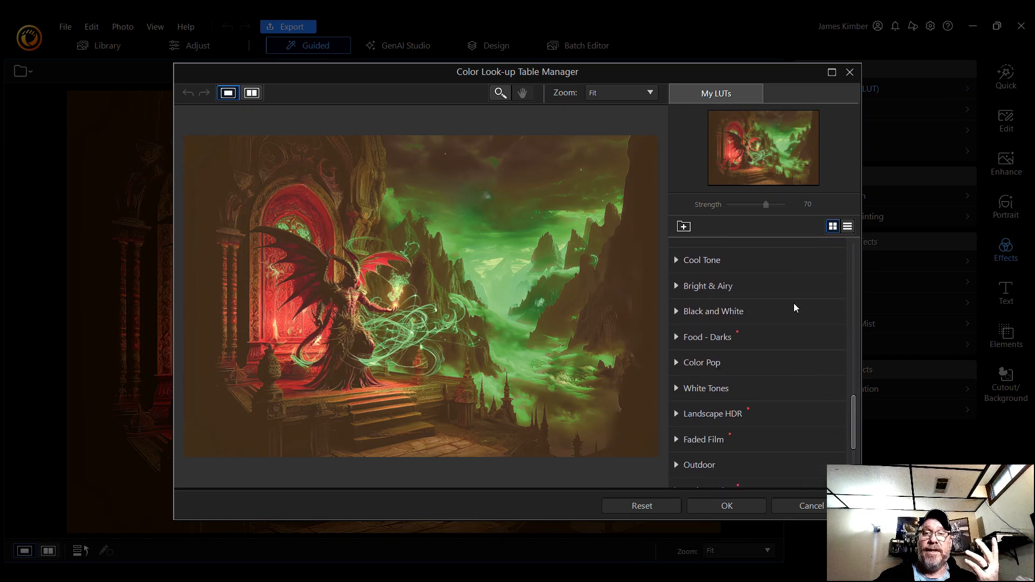
scroll(794, 302, "down", 5)
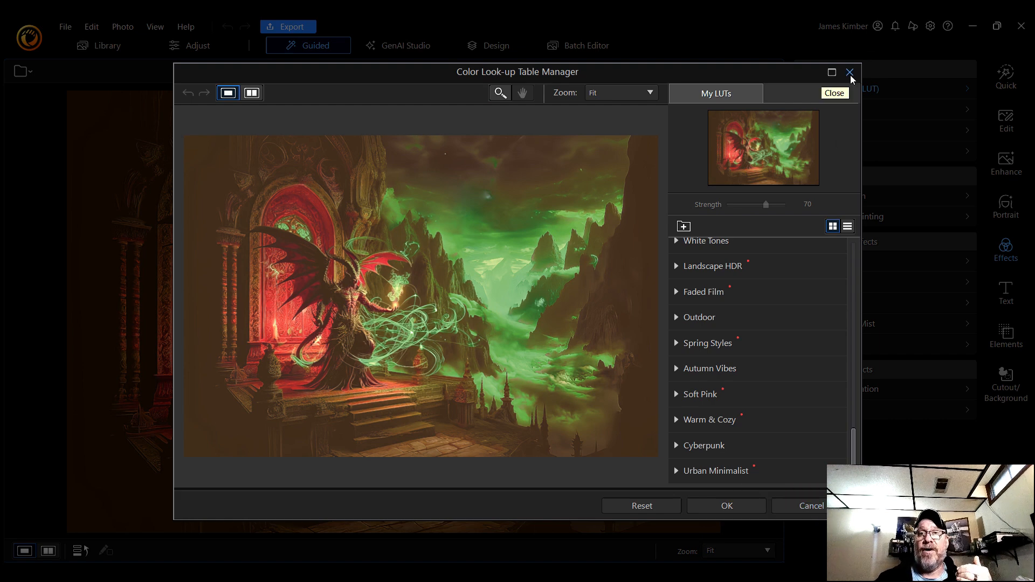
left_click(813, 506)
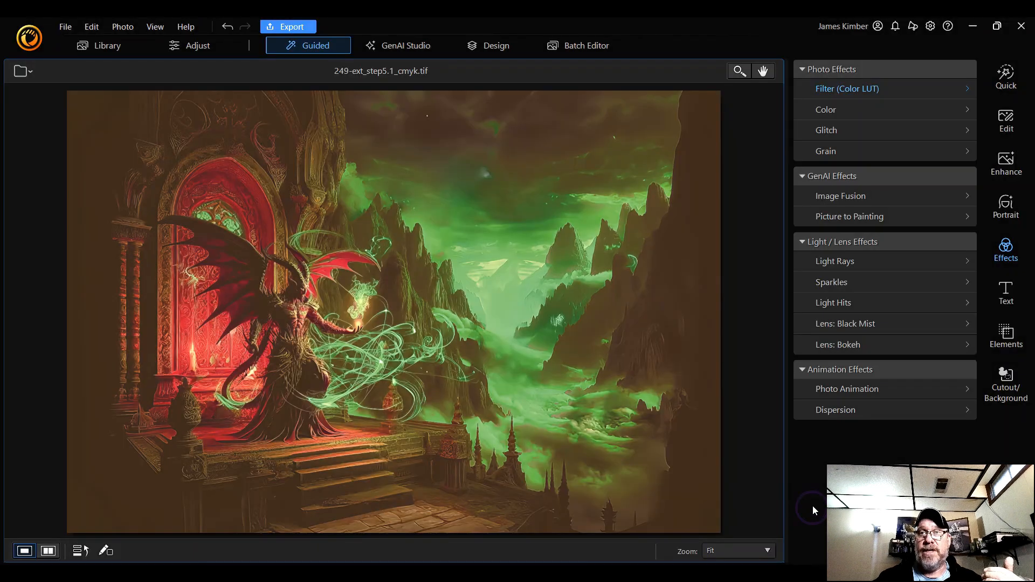
Step: Look through the Color effect options and the Glitch templates and settings without applying an effect
left_click(922, 111)
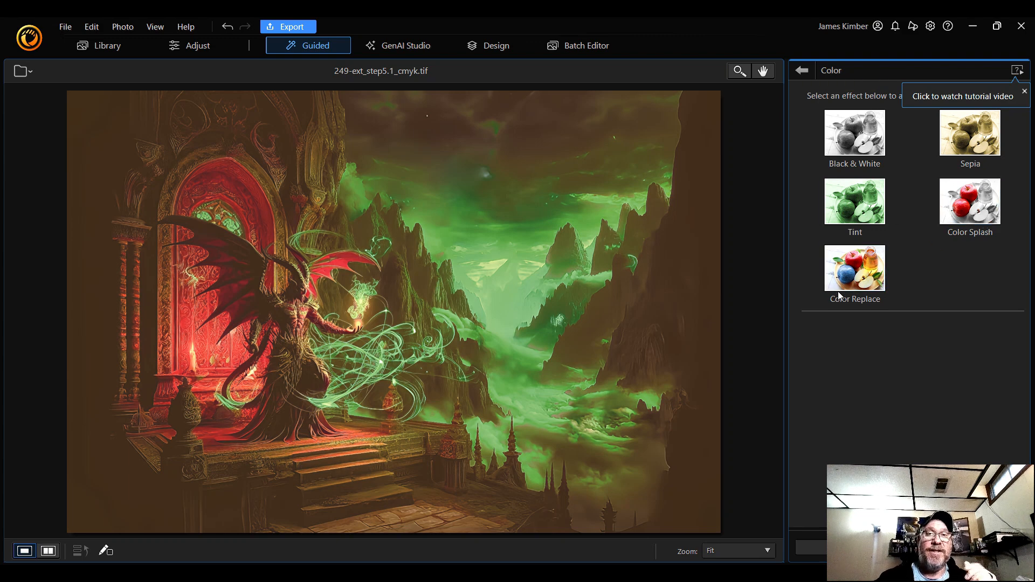
left_click(805, 73)
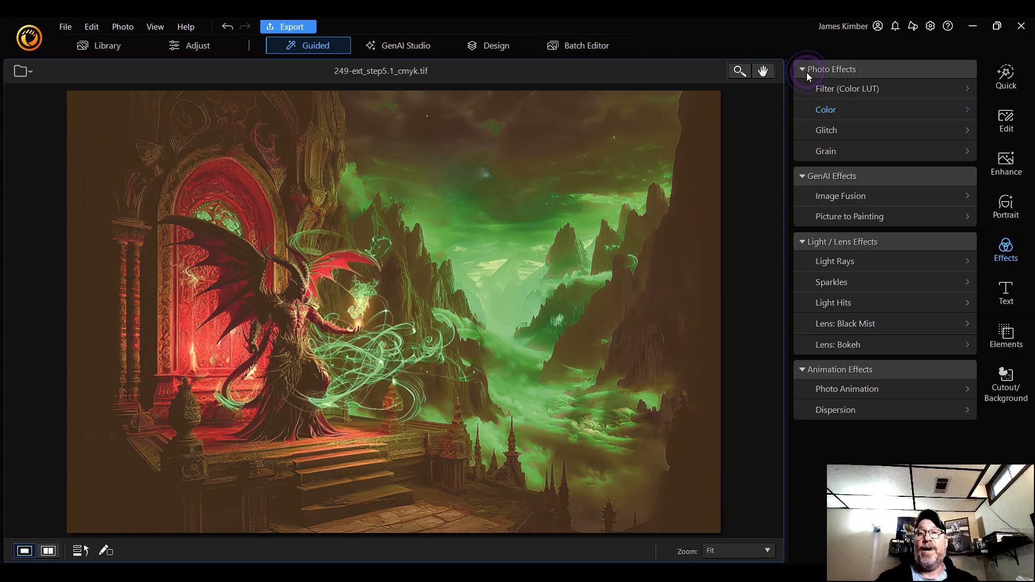
left_click(868, 133)
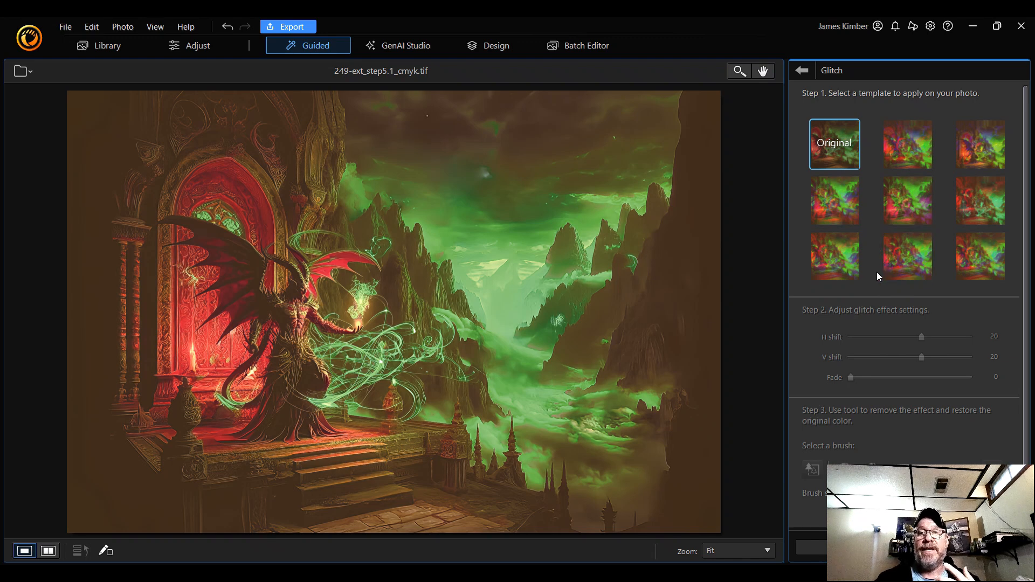
scroll(875, 274, "down", 1)
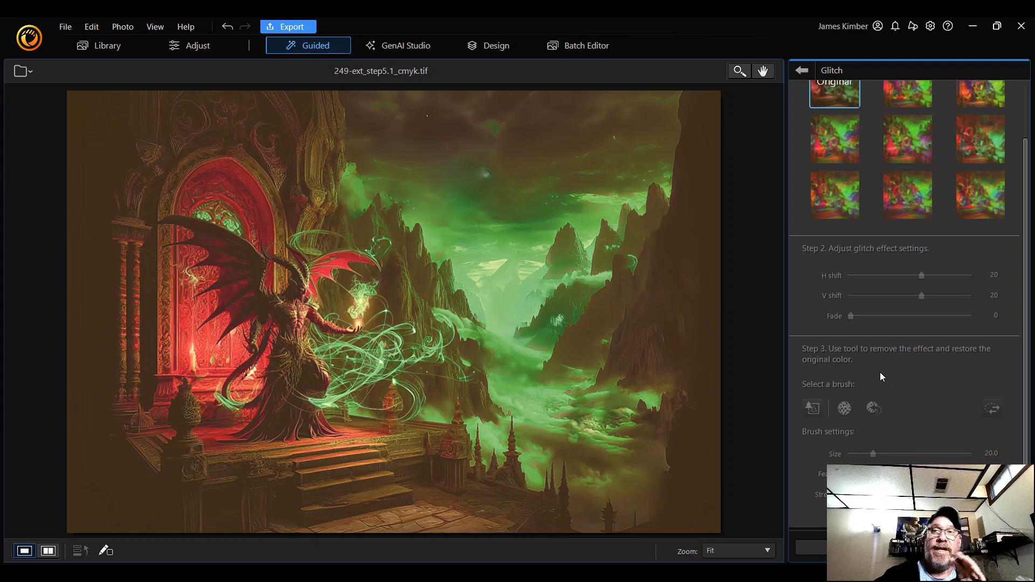
scroll(842, 291, "up", 1)
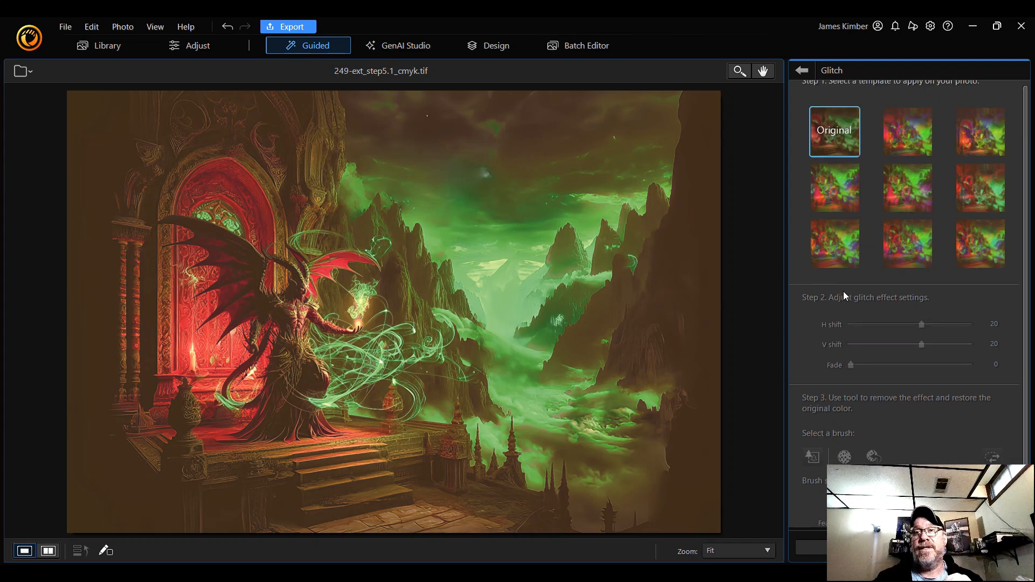
left_click(802, 70)
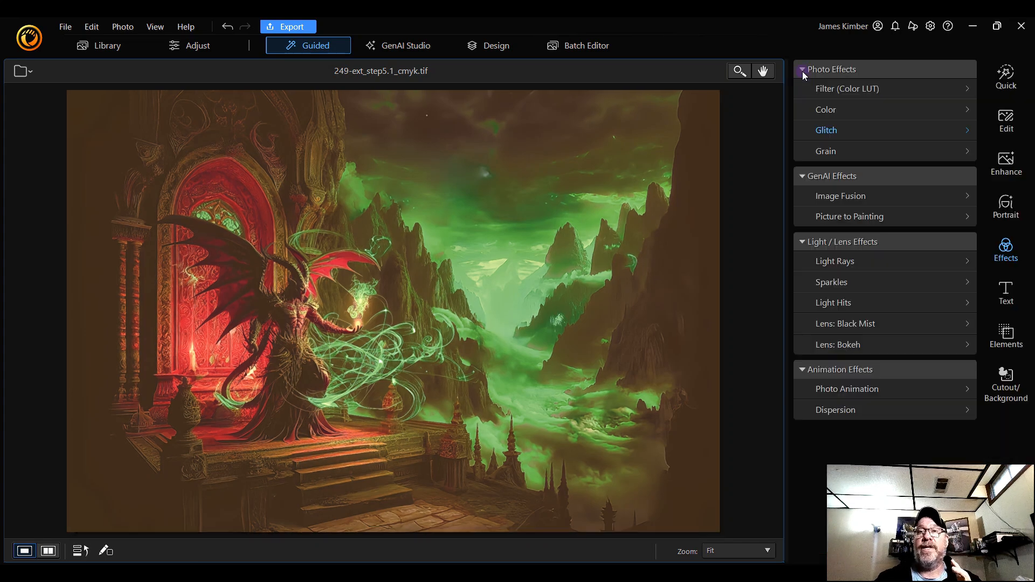
Step: Try the Grain effect on the photo at different amounts and undo it
left_click(838, 153)
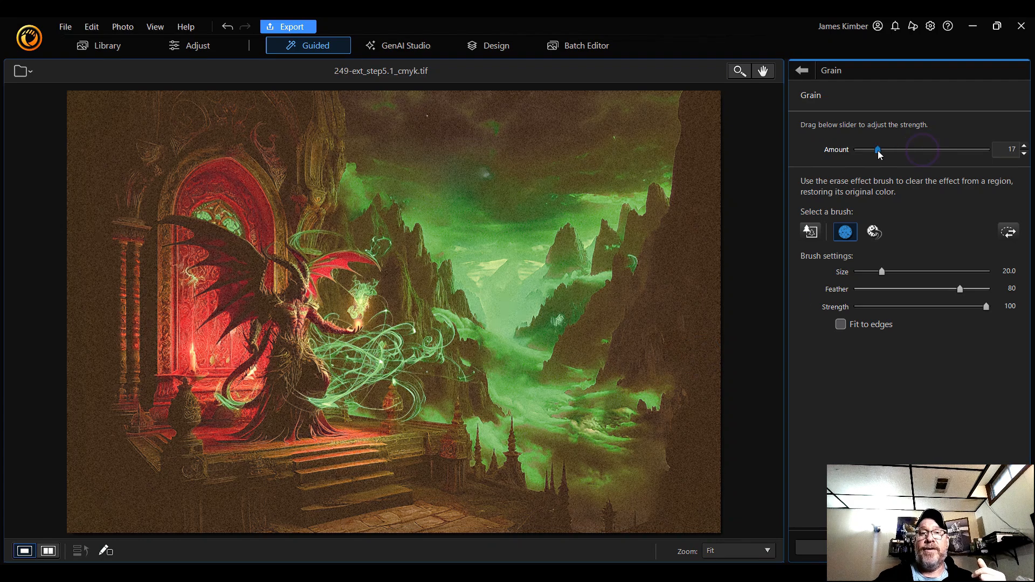
mouse_move(863, 150)
left_mouse_down()
mouse_move(959, 153)
mouse_move(868, 157)
left_mouse_up()
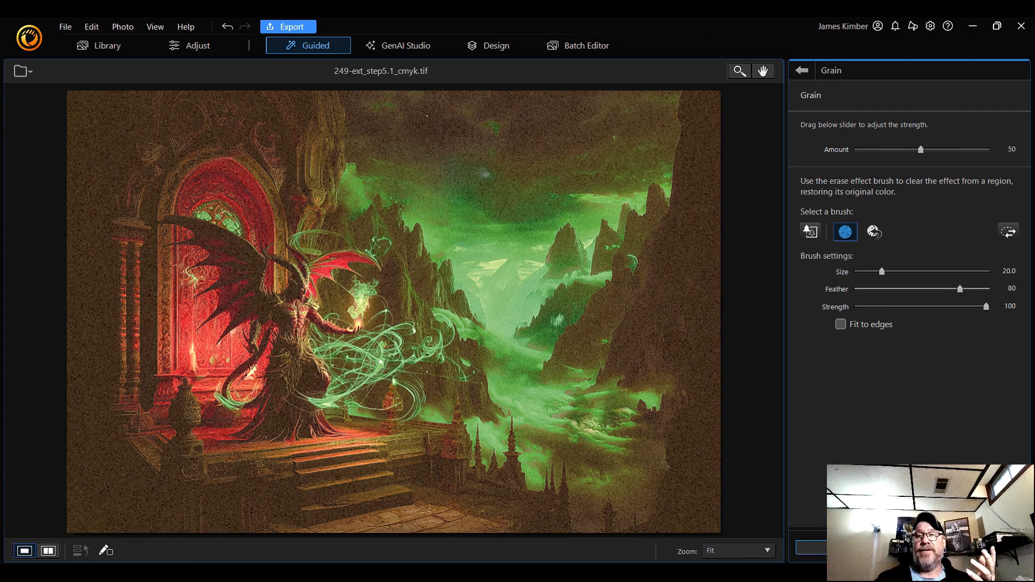
left_click(227, 27)
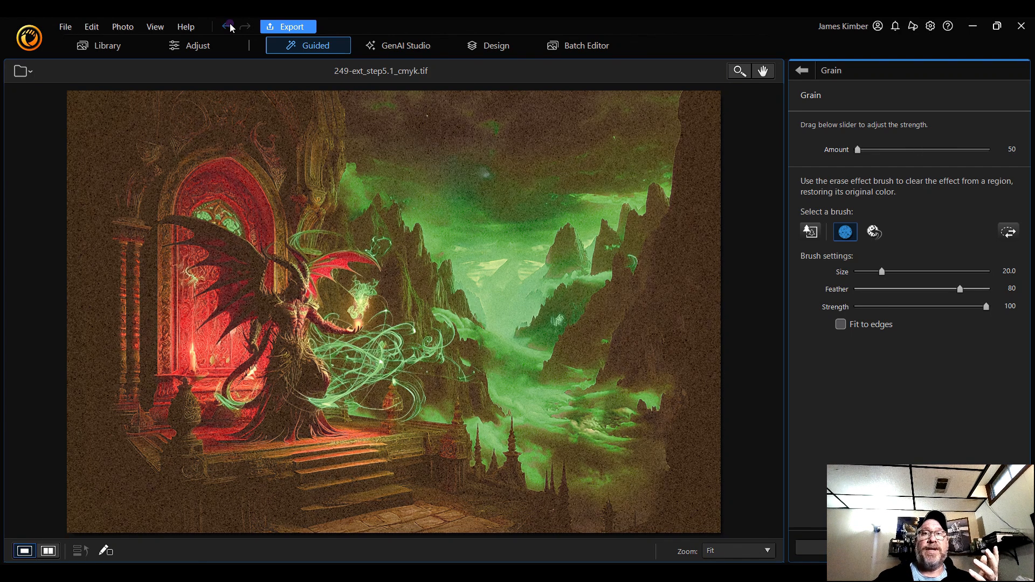
left_click(801, 70)
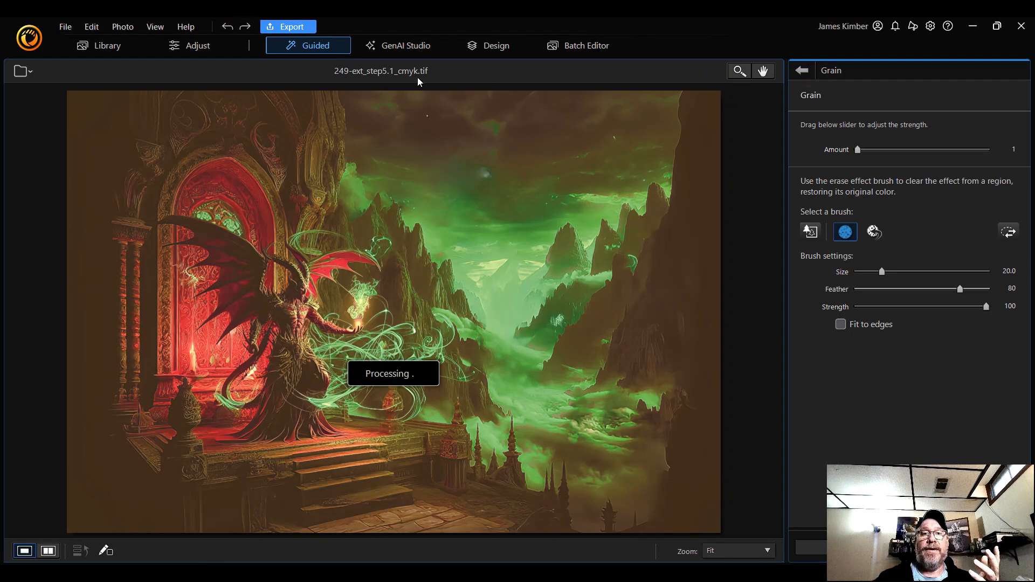
left_click(226, 27)
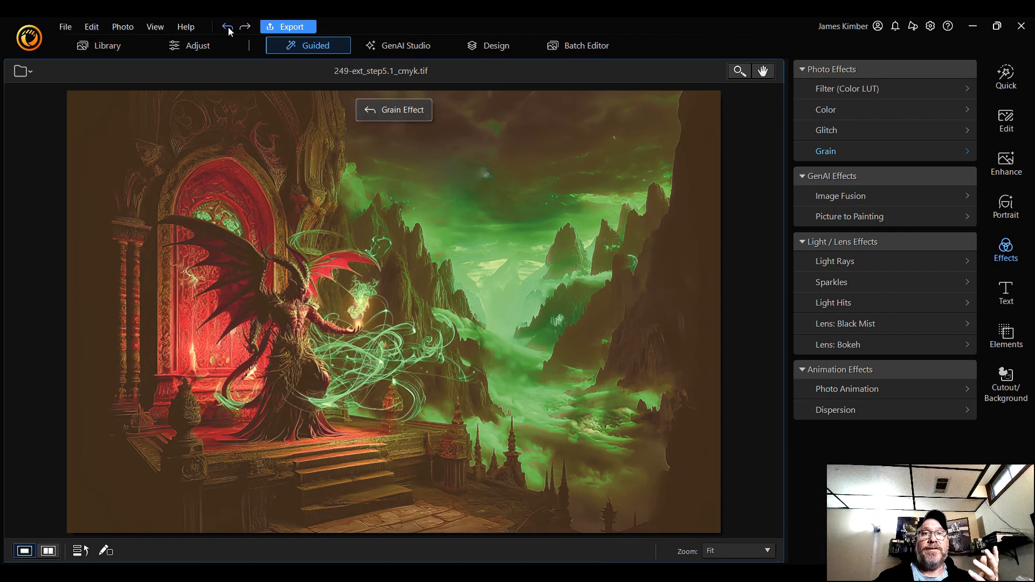
left_click(228, 27)
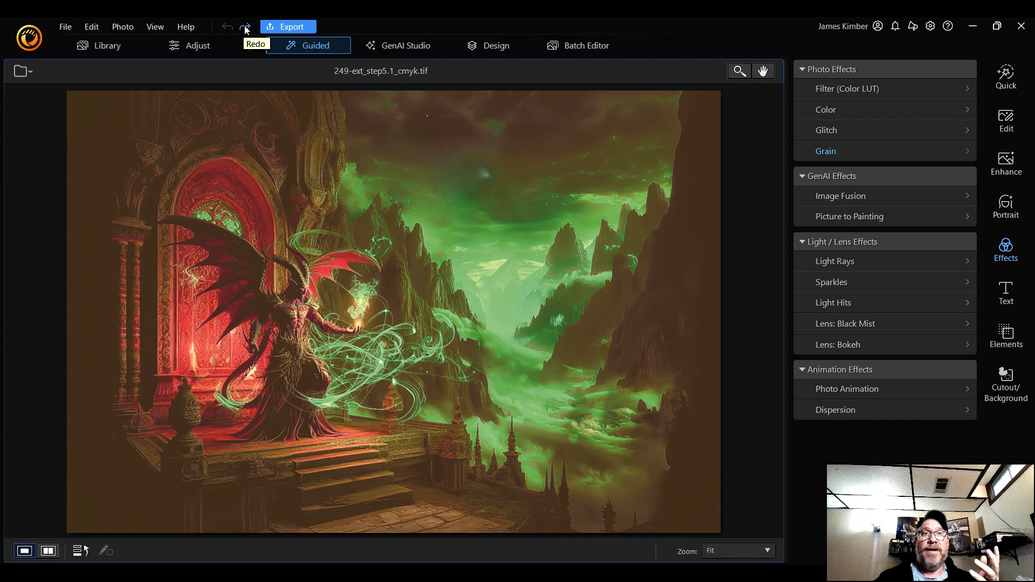
left_click(246, 27)
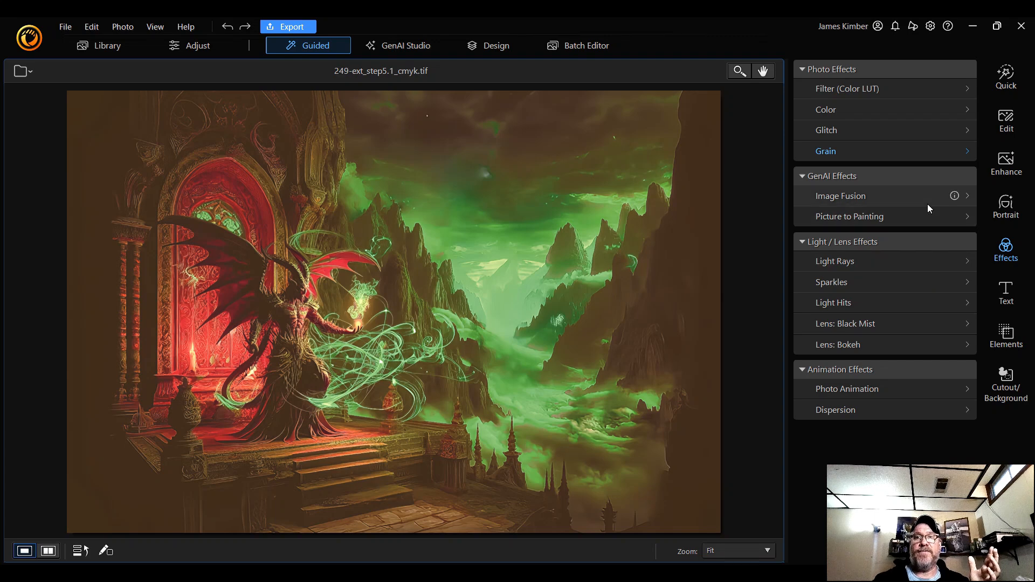
Step: View the Image Fusion starting options and close the dialog without continuing
left_click(887, 196)
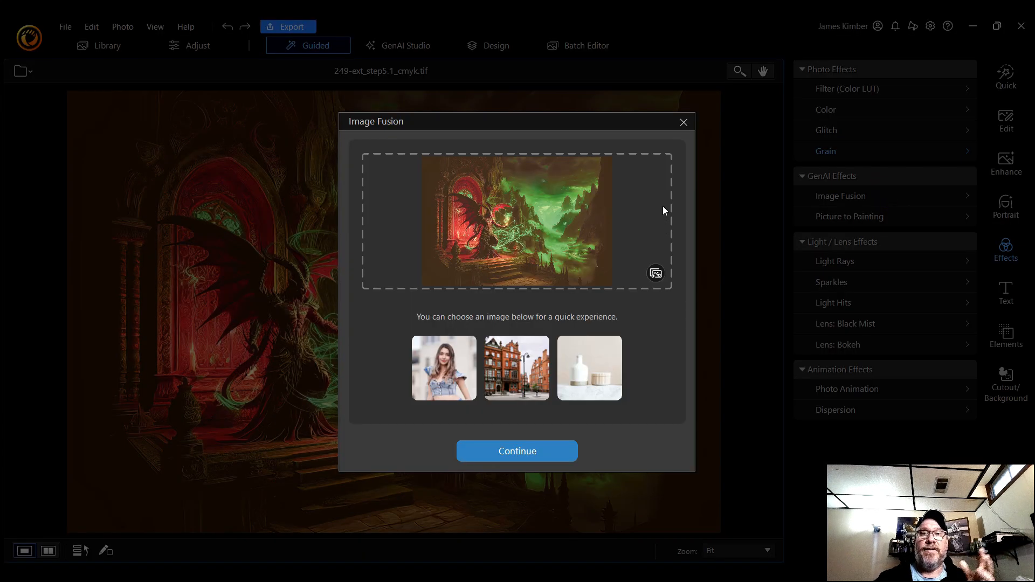
left_click(683, 123)
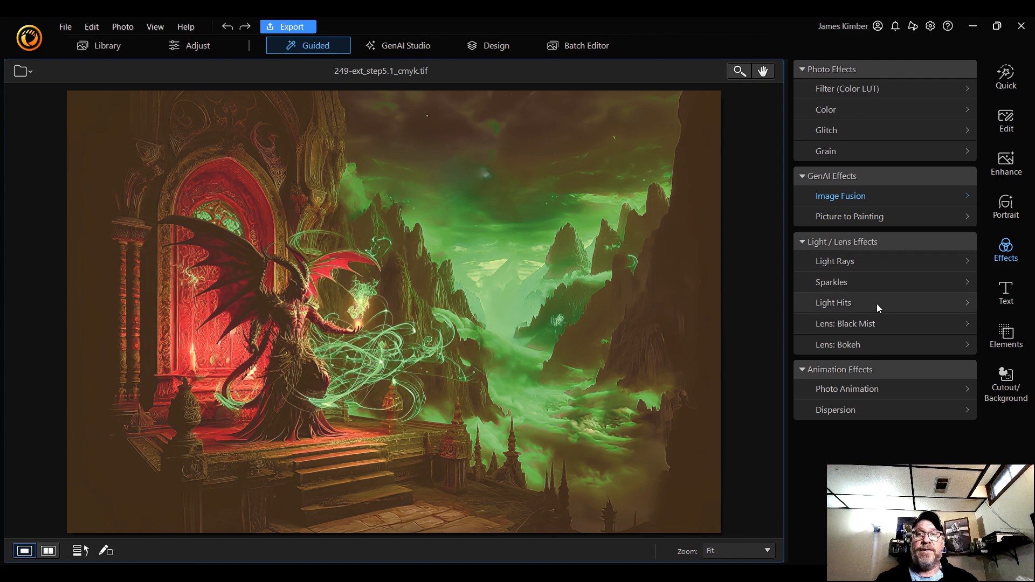
Step: Add directional Light Rays to the photo and set their direction to 231°
left_click(861, 263)
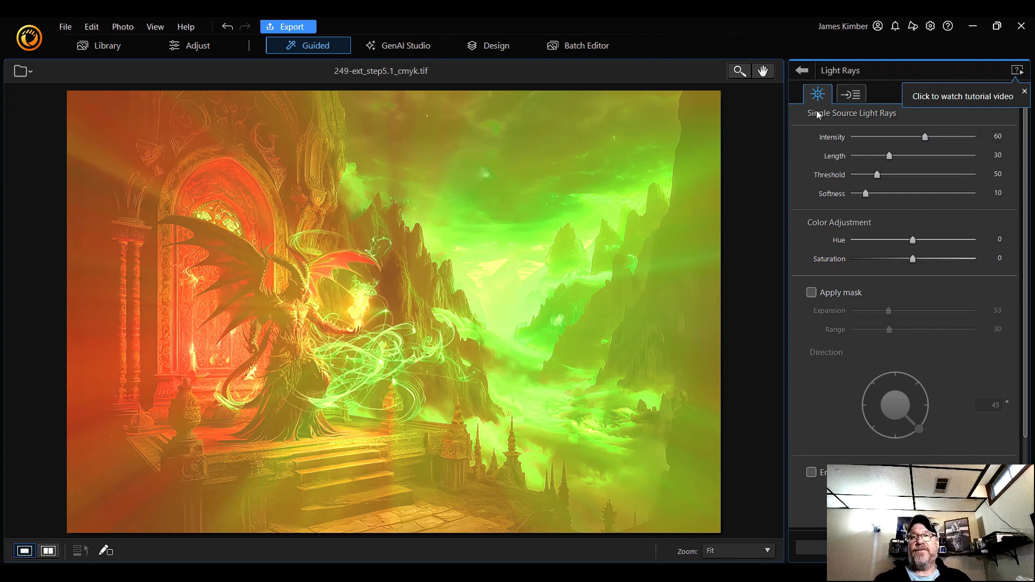
left_click(851, 95)
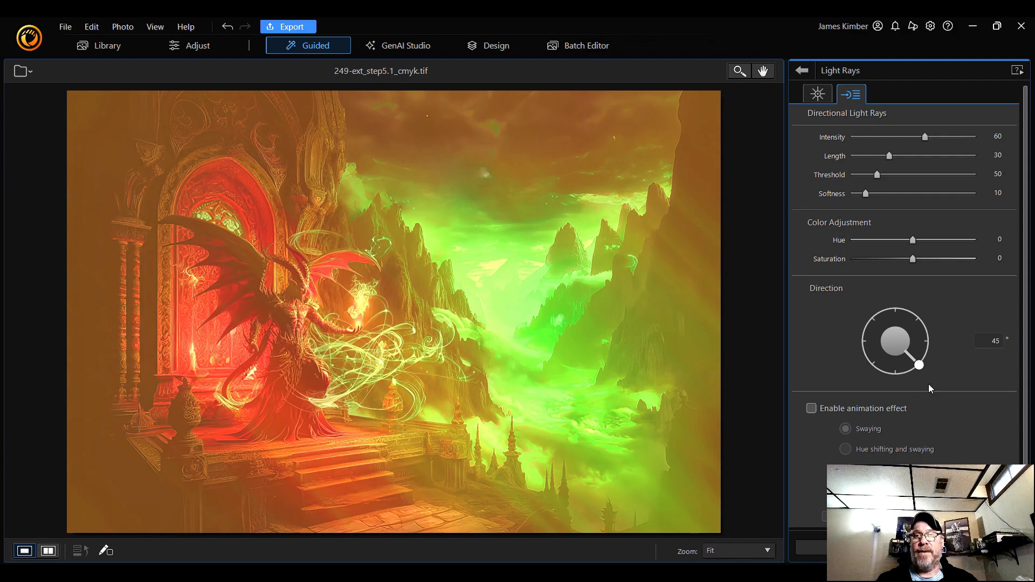
left_click_drag(922, 371, 896, 321)
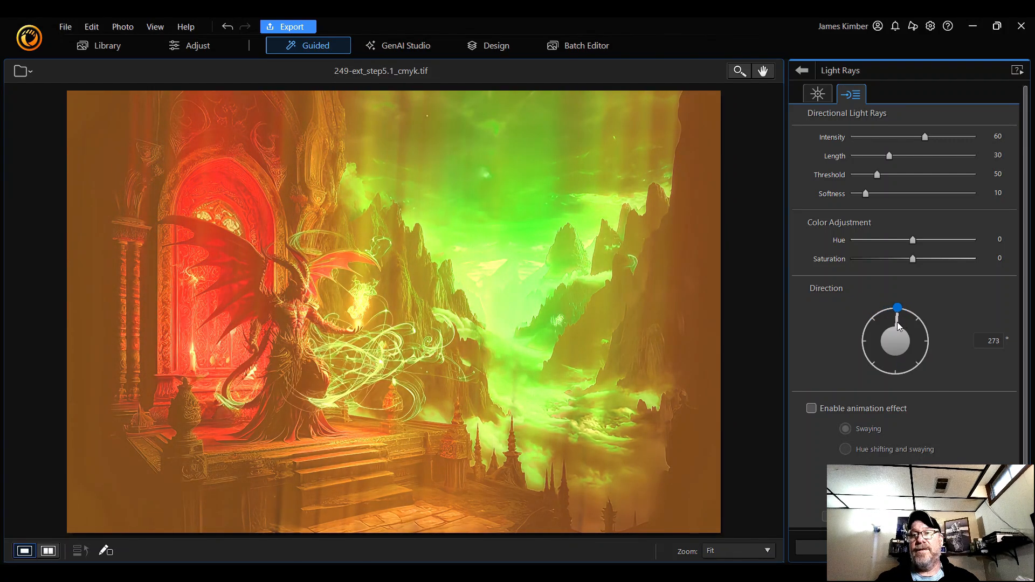
scroll(967, 351, "down", 1)
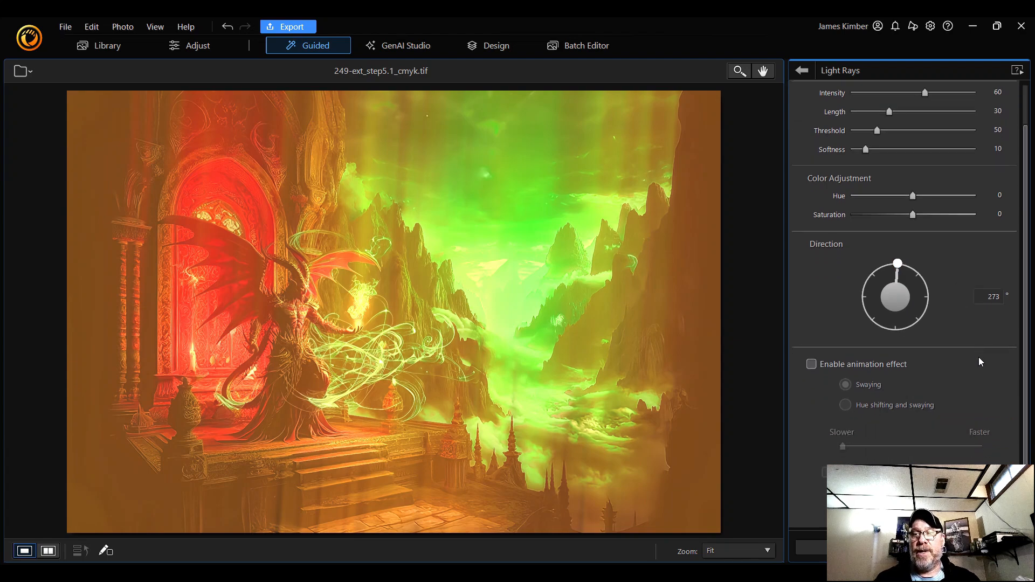
left_click_drag(899, 267, 861, 257)
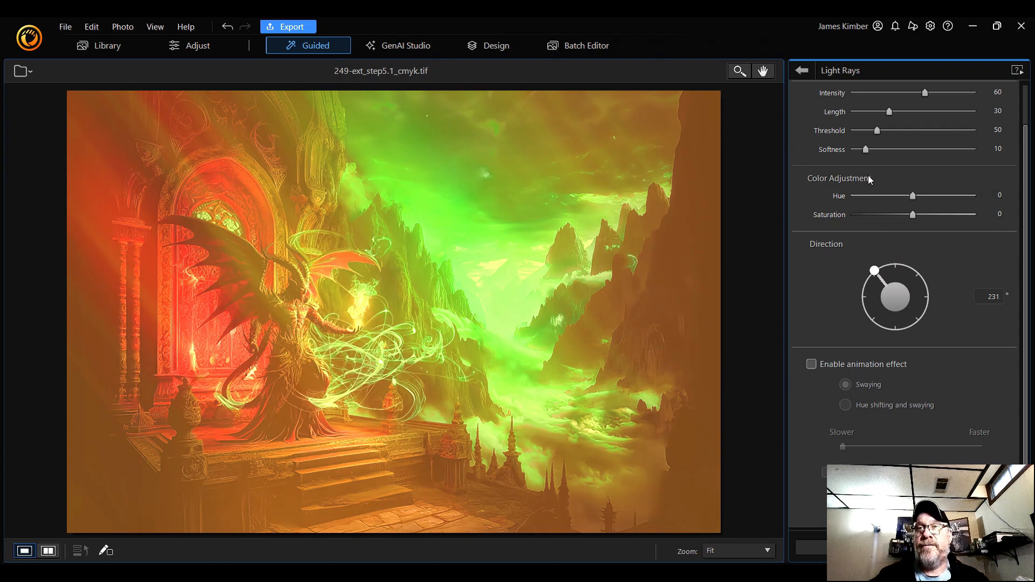
Step: Lower the directional light rays' intensity to 10 and their length to 10
scroll(878, 210, "up", 2)
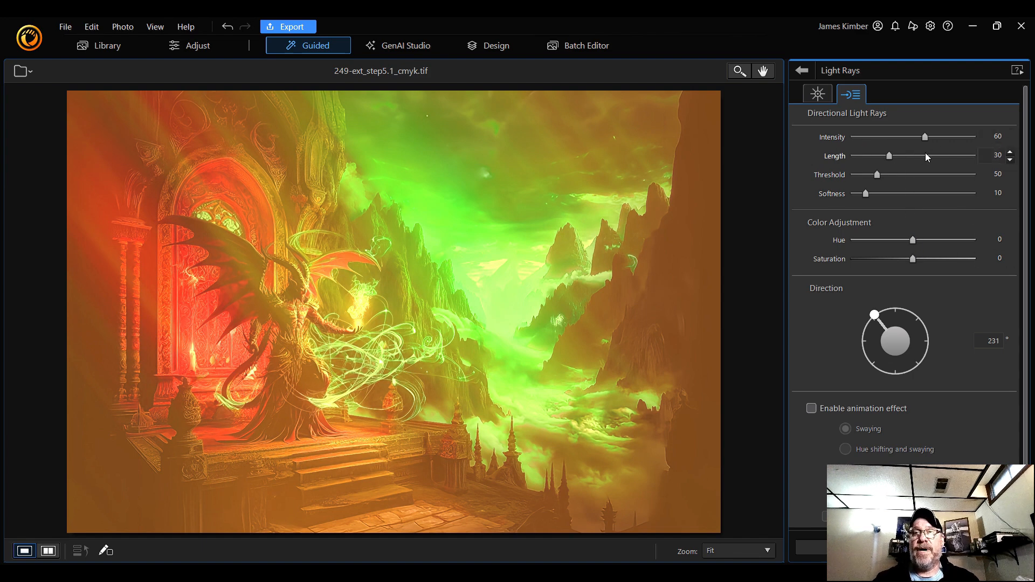
left_click_drag(925, 138, 865, 141)
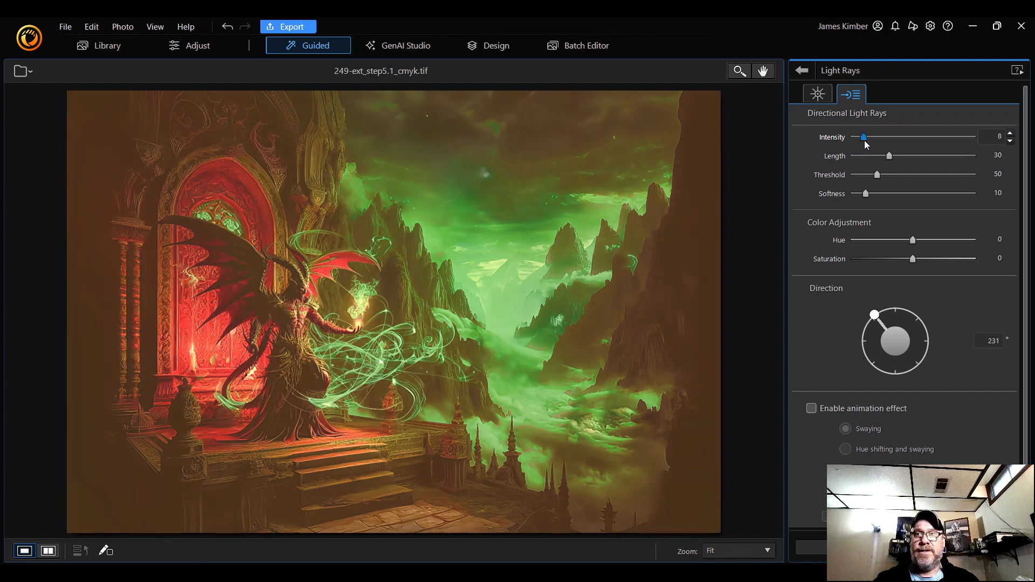
left_click(1010, 133)
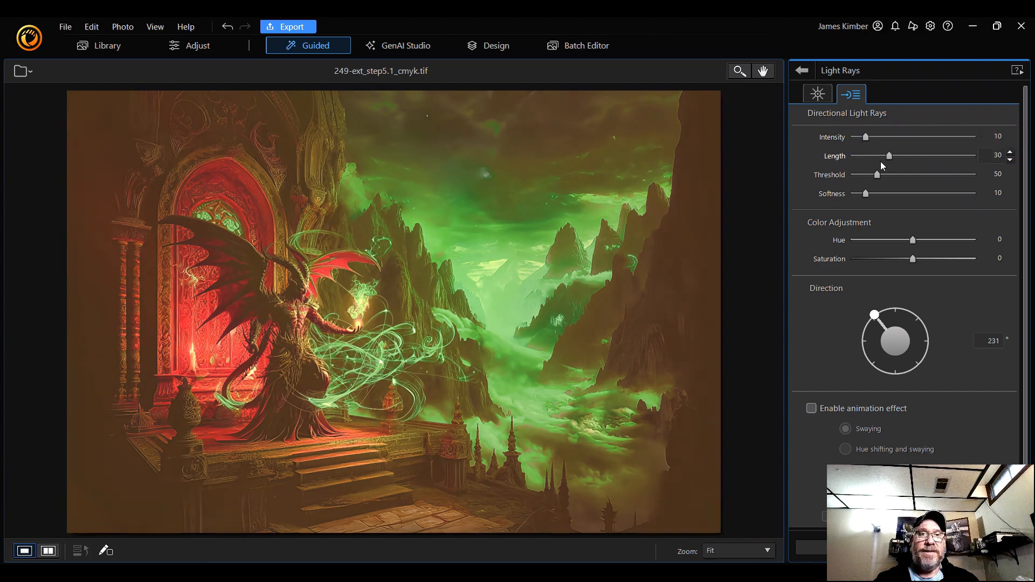
left_click_drag(889, 158, 861, 163)
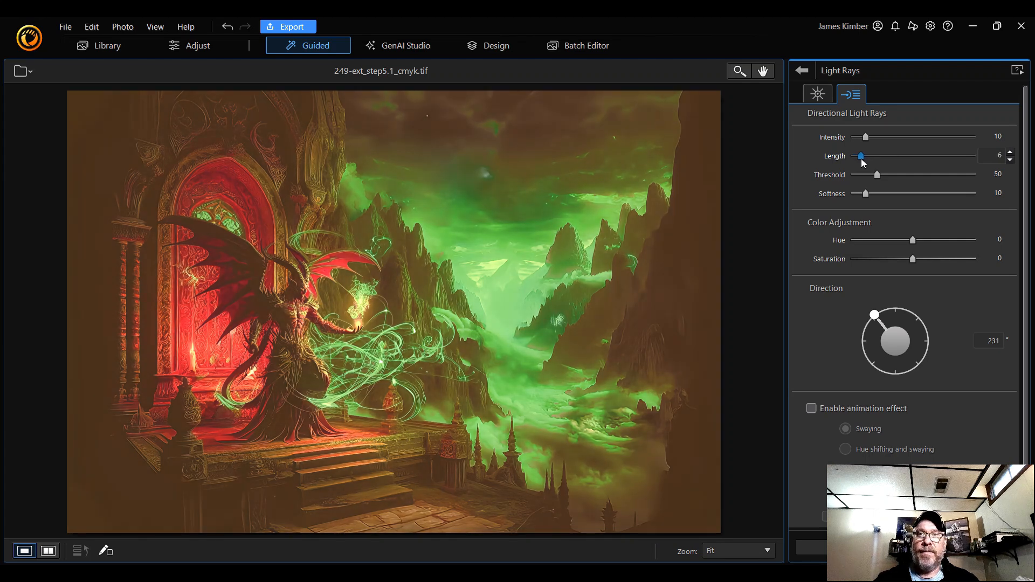
left_click_drag(864, 164, 865, 164)
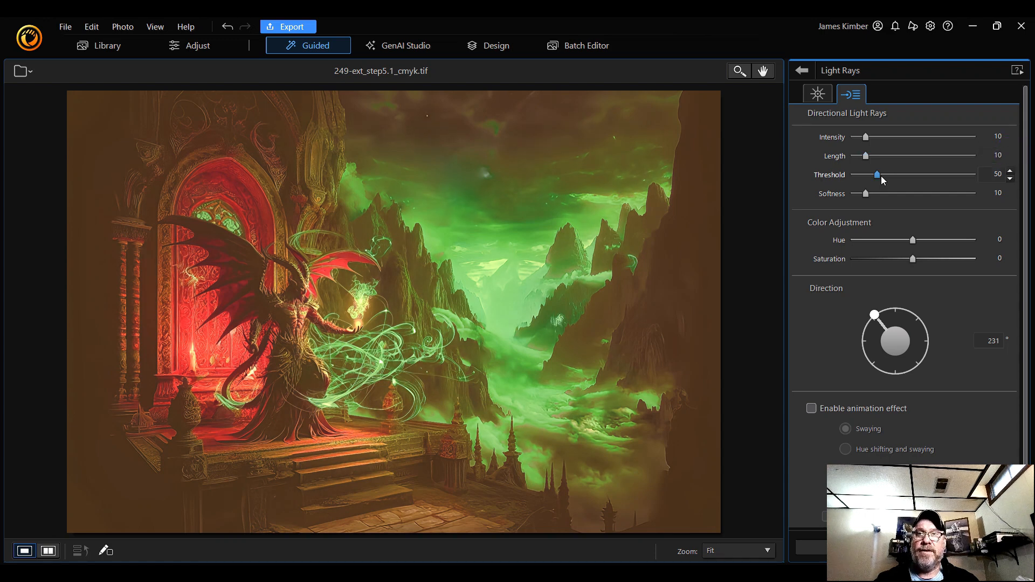
Step: Set the directional light rays' threshold to 128 and their softness to 0
left_click_drag(878, 177, 901, 193)
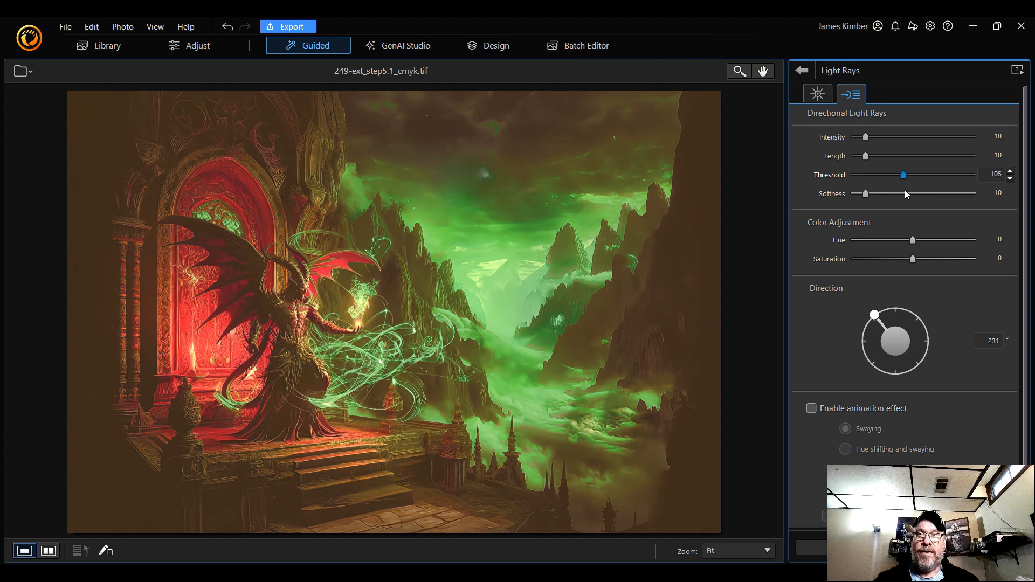
left_click_drag(906, 190, 842, 200)
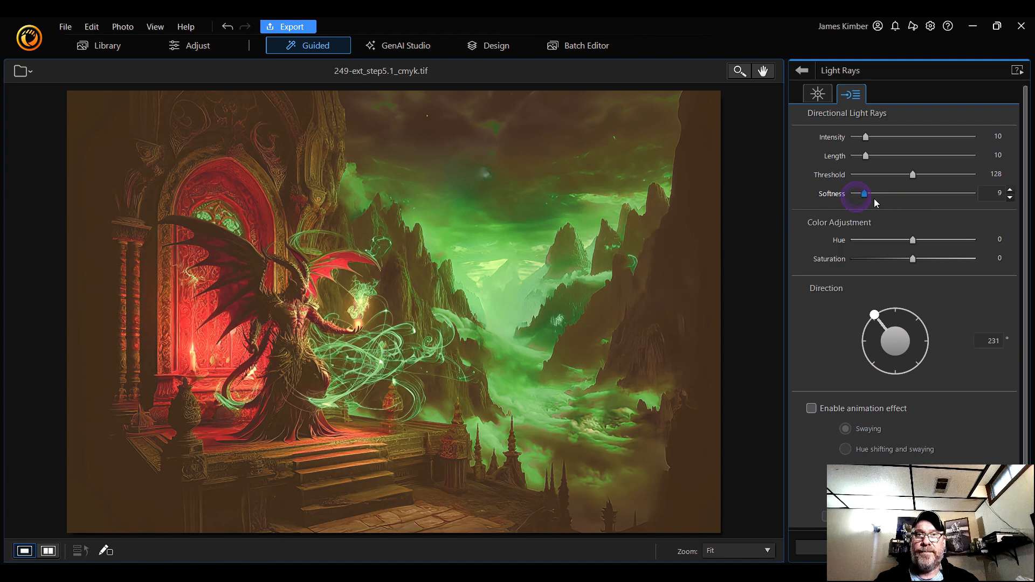
mouse_move(865, 200)
left_mouse_down()
mouse_move(892, 202)
mouse_move(864, 202)
left_mouse_up()
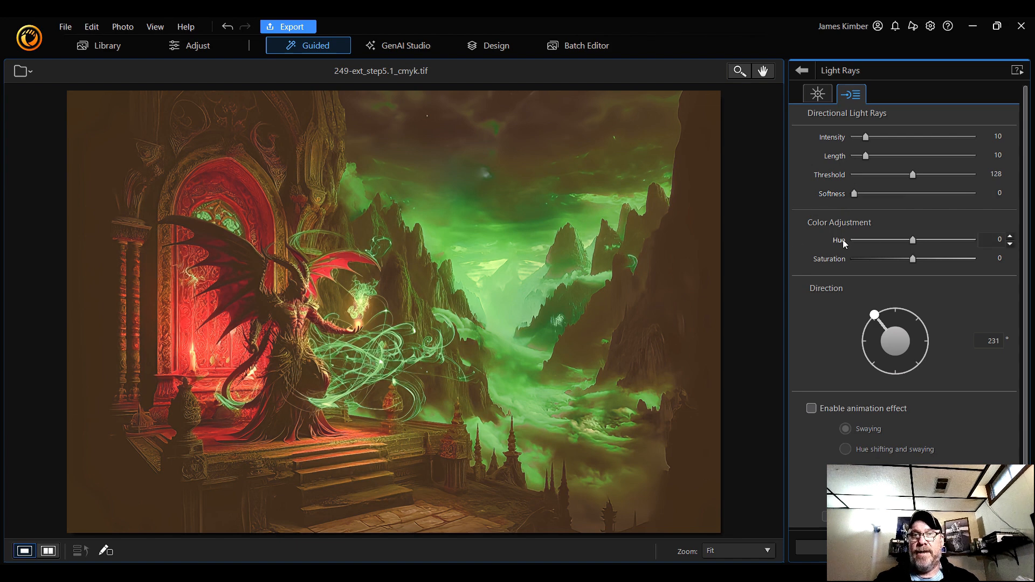
Step: Adjust the directional light rays' color to a hue of 158 and a saturation of -21
mouse_move(913, 240)
left_mouse_down()
mouse_move(978, 244)
mouse_move(841, 242)
mouse_move(918, 245)
left_mouse_up()
left_click(913, 260)
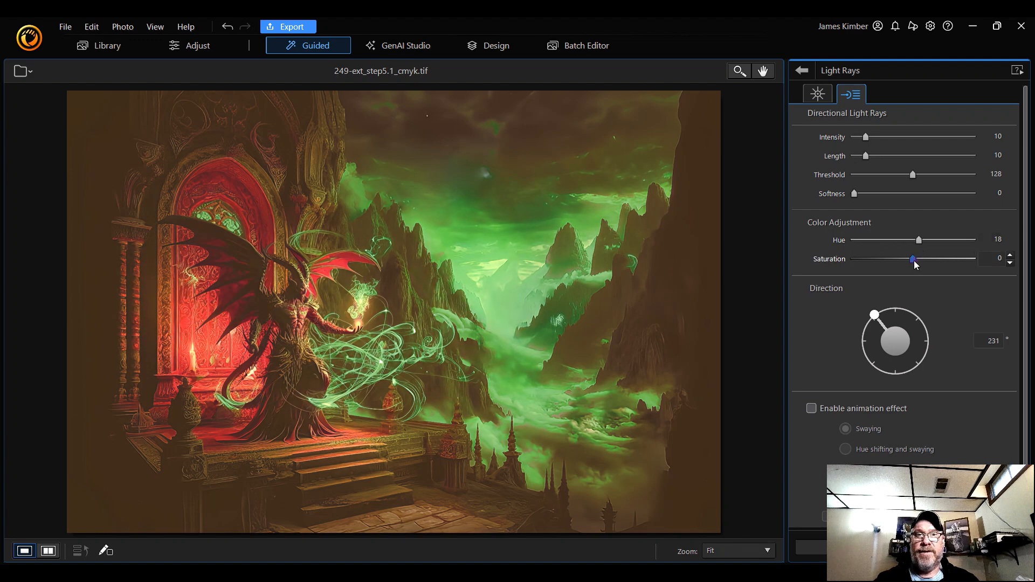
left_click_drag(918, 240, 863, 267)
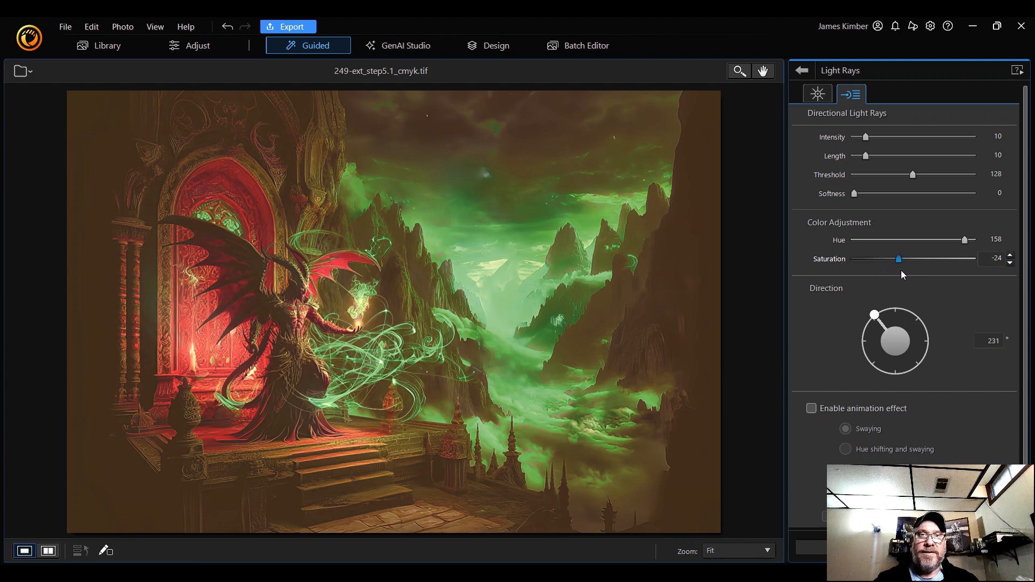
left_click_drag(937, 278, 867, 273)
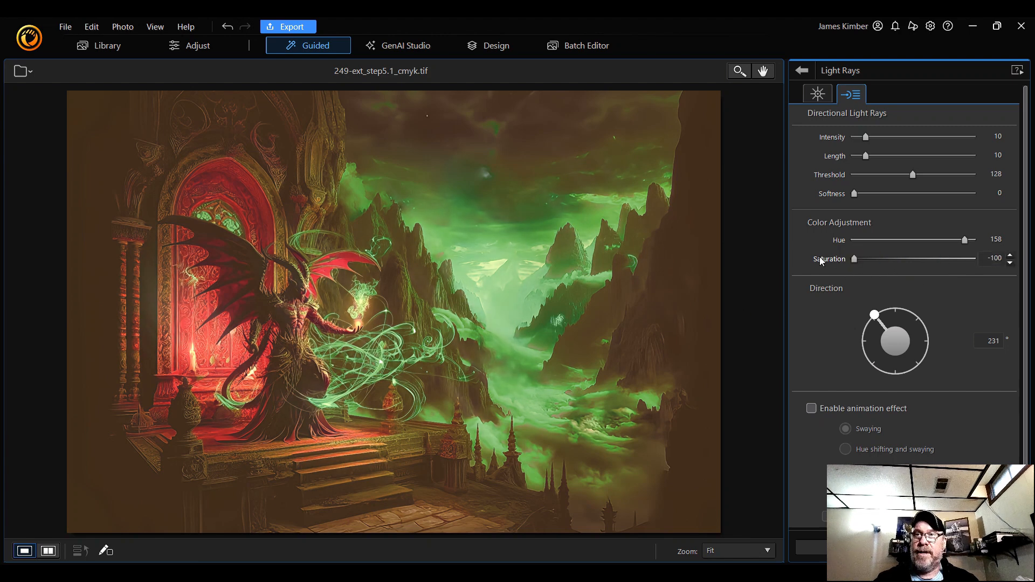
mouse_move(854, 259)
left_mouse_down()
mouse_move(920, 265)
mouse_move(836, 267)
left_mouse_up()
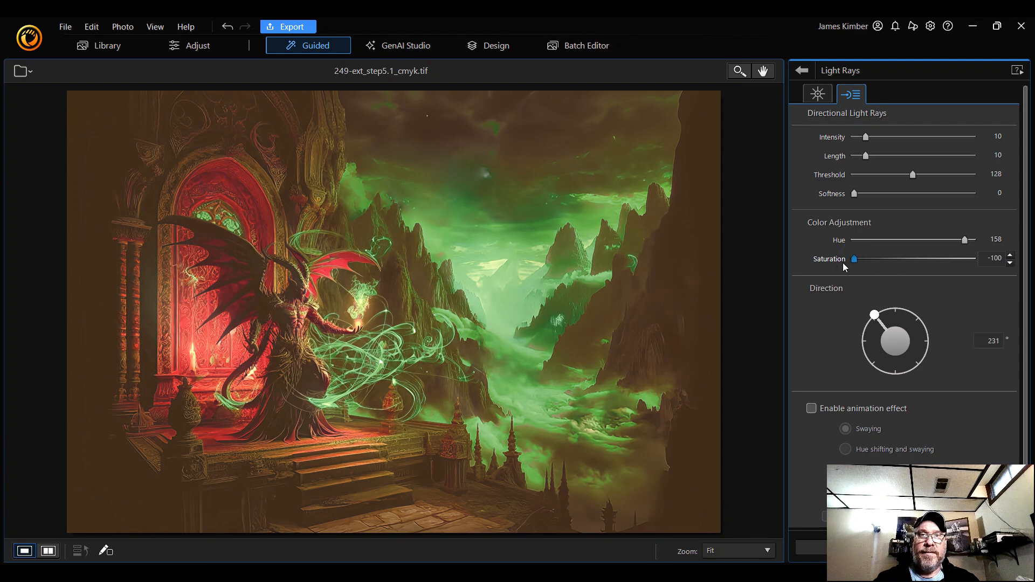
left_click_drag(889, 261, 903, 264)
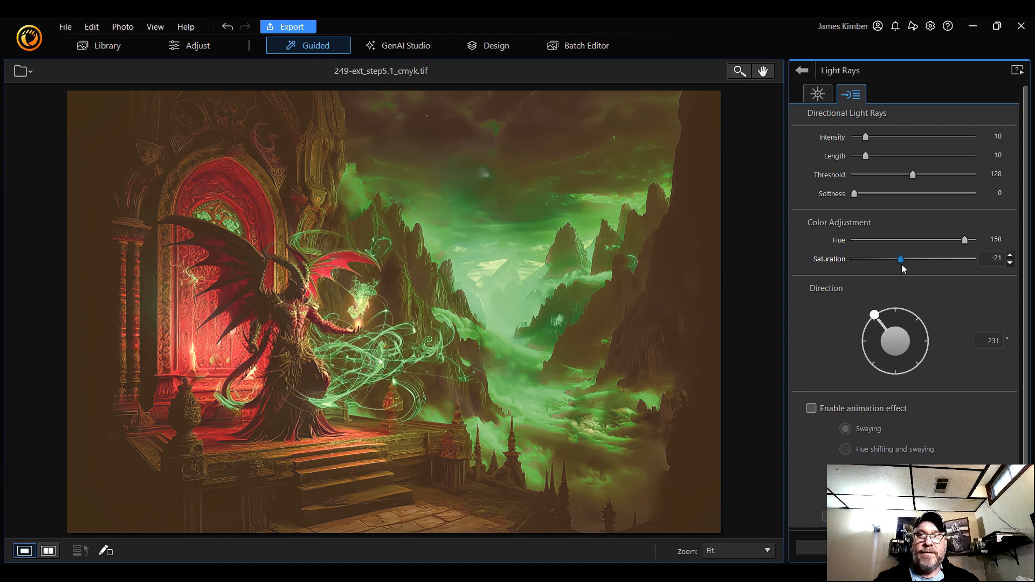
scroll(959, 364, "down", 1)
scroll(959, 364, "up", 1)
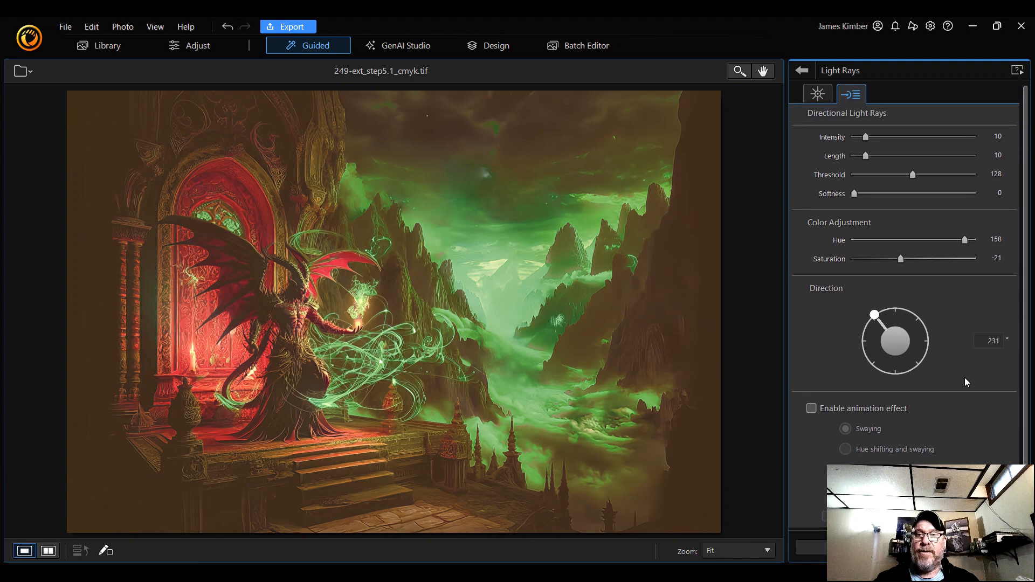
Step: Reset the directional light rays to their defaults and compare them with the single source light rays
left_click(811, 547)
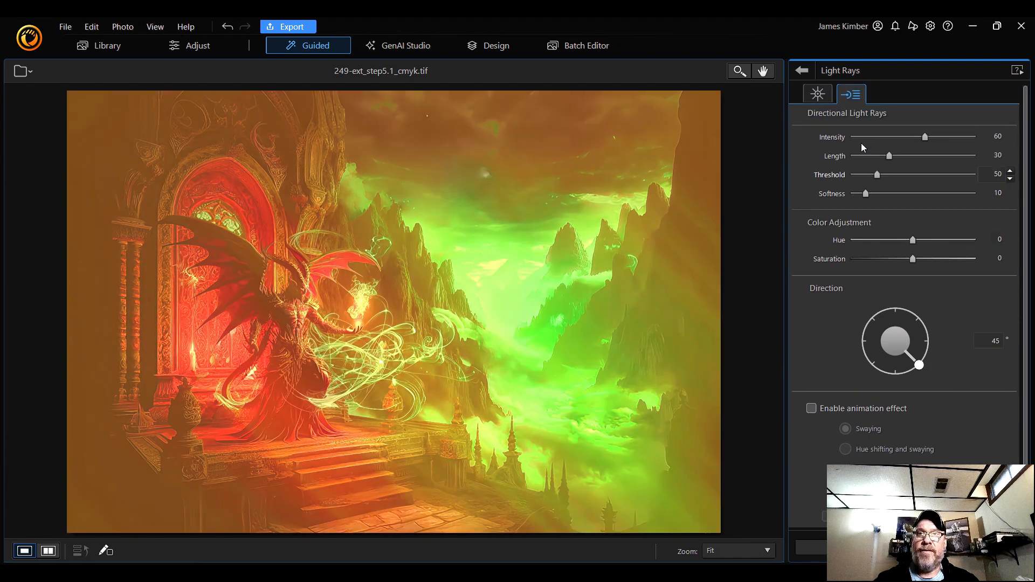
left_click(819, 92)
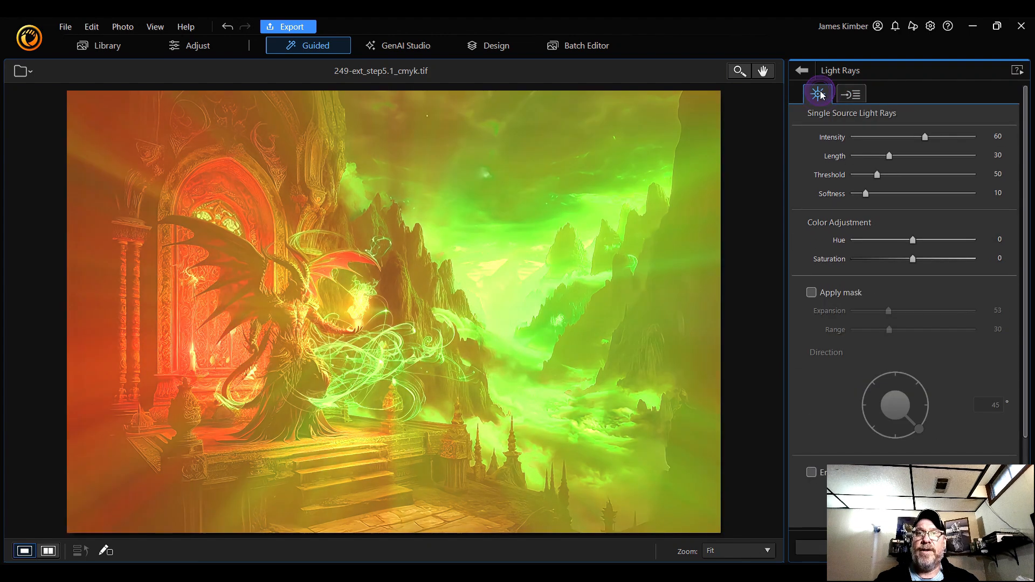
left_click(858, 96)
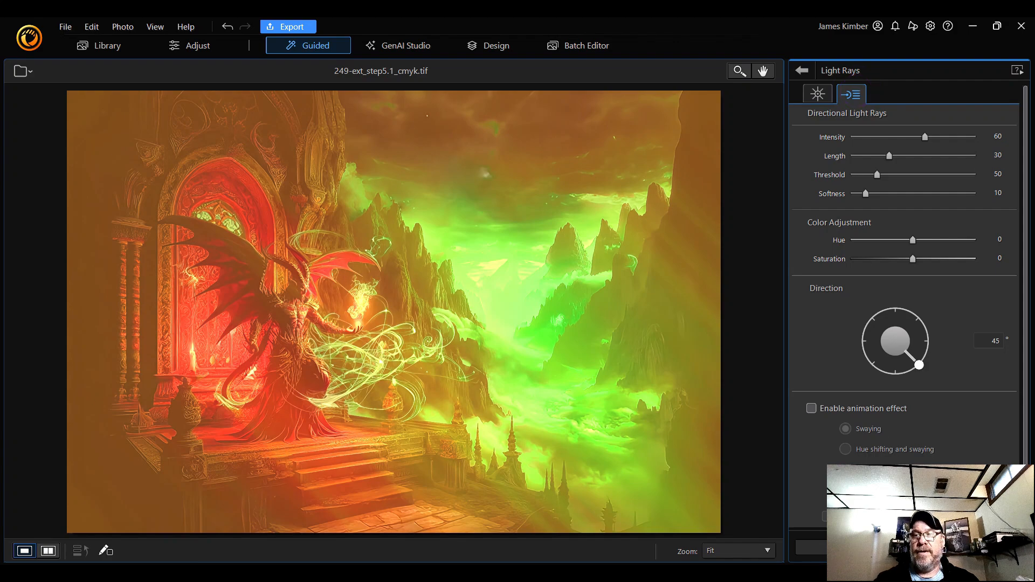
left_click(817, 94)
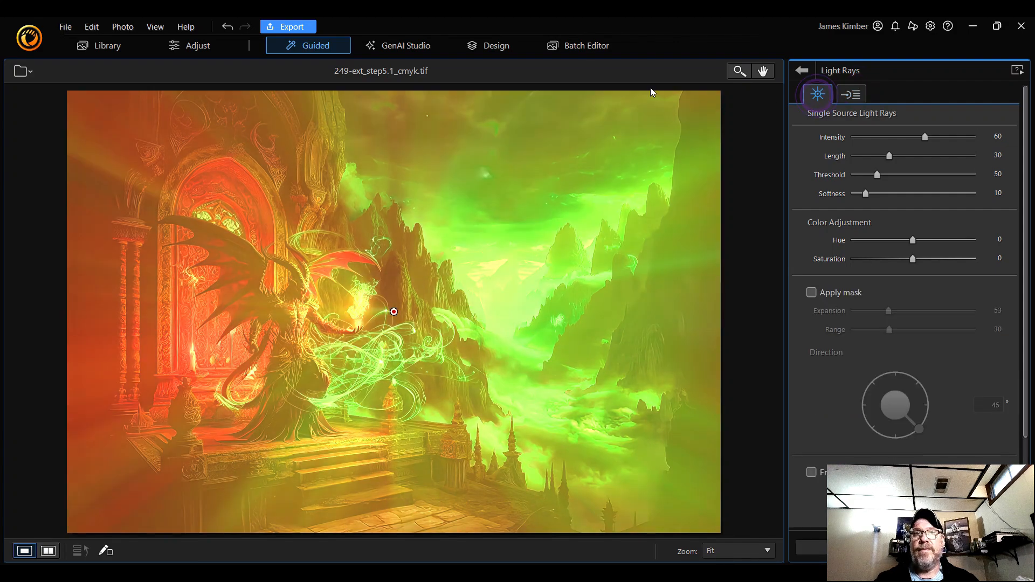
Step: Undo the light ray type switches, the reset and the last saturation change
left_click(229, 28)
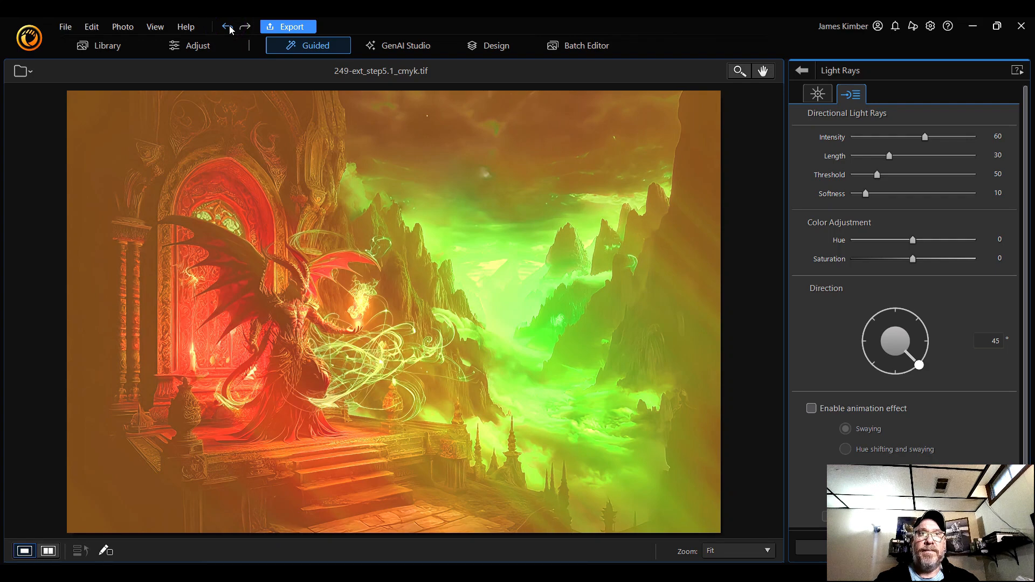
left_click(228, 28)
left_click(229, 28)
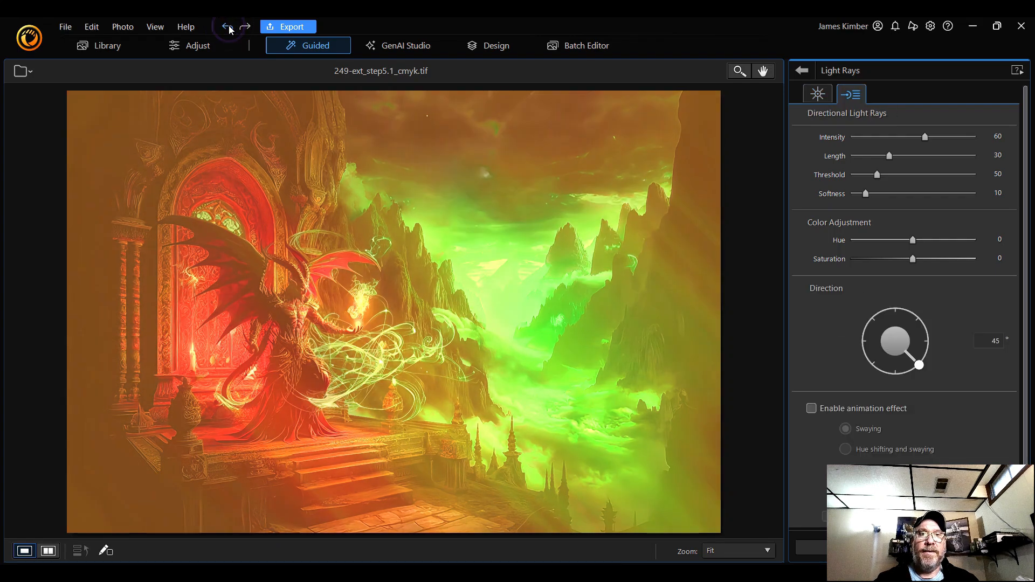
left_click(228, 28)
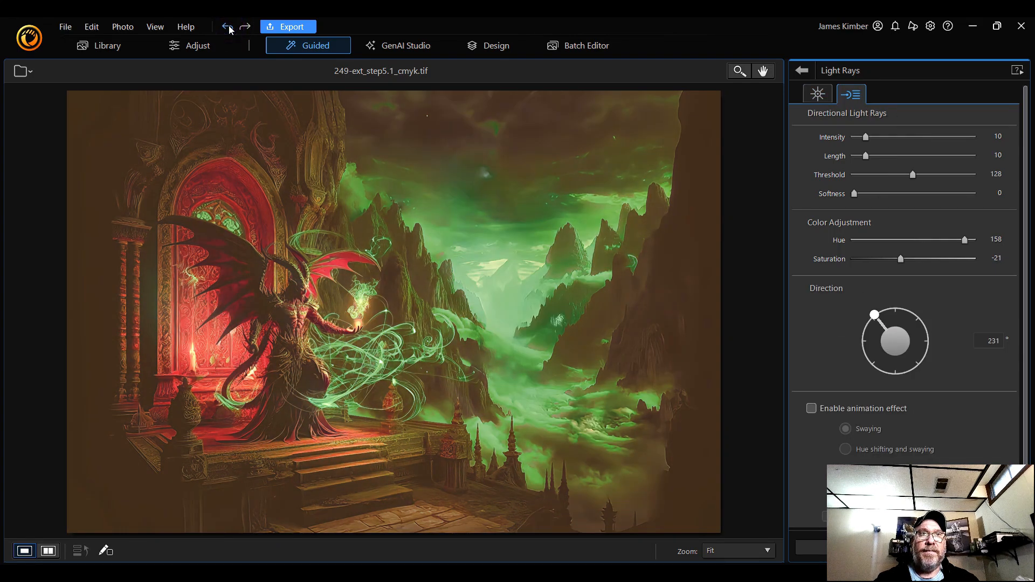
left_click(229, 28)
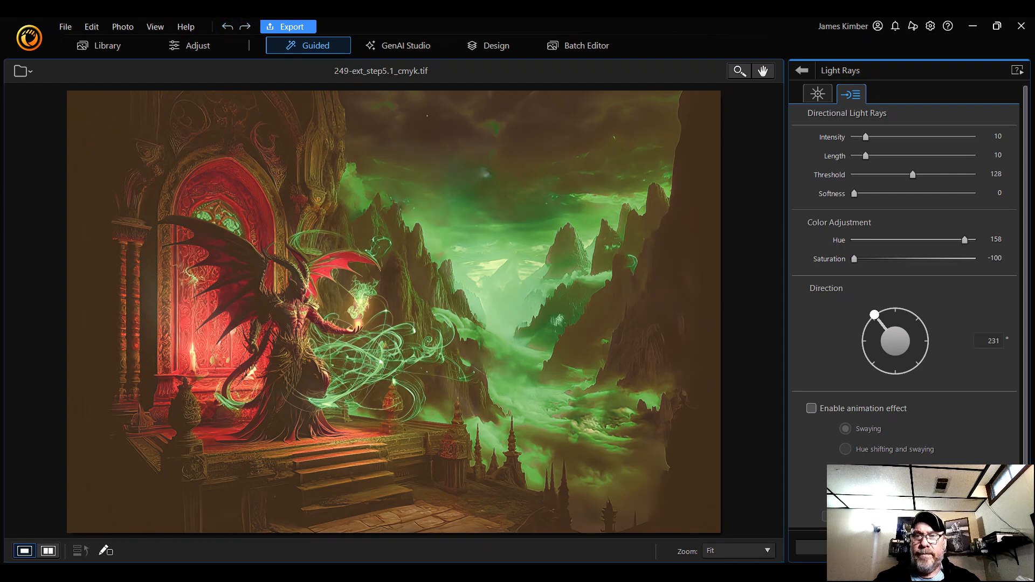
Step: Reset the directional light rays and reduce their intensity, length, threshold and softness to 0
left_click(1025, 453)
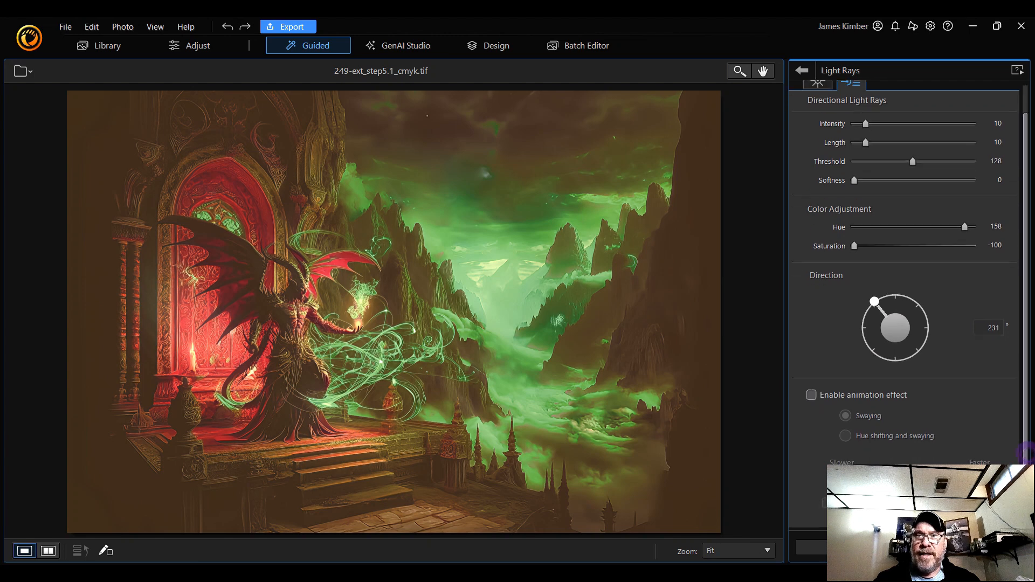
left_click_drag(1027, 454, 1027, 467)
left_click(848, 547)
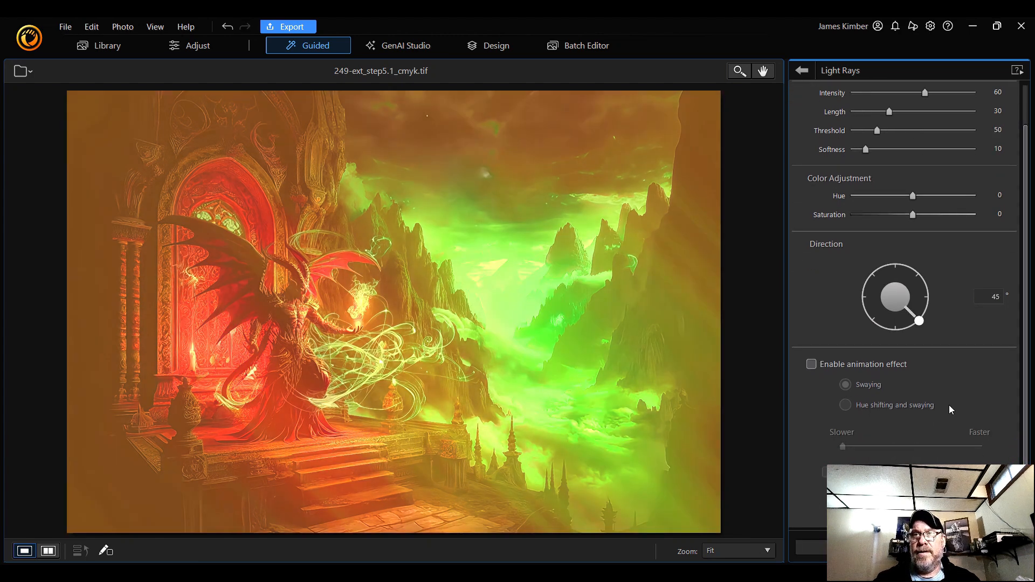
scroll(1027, 389, "up", 2)
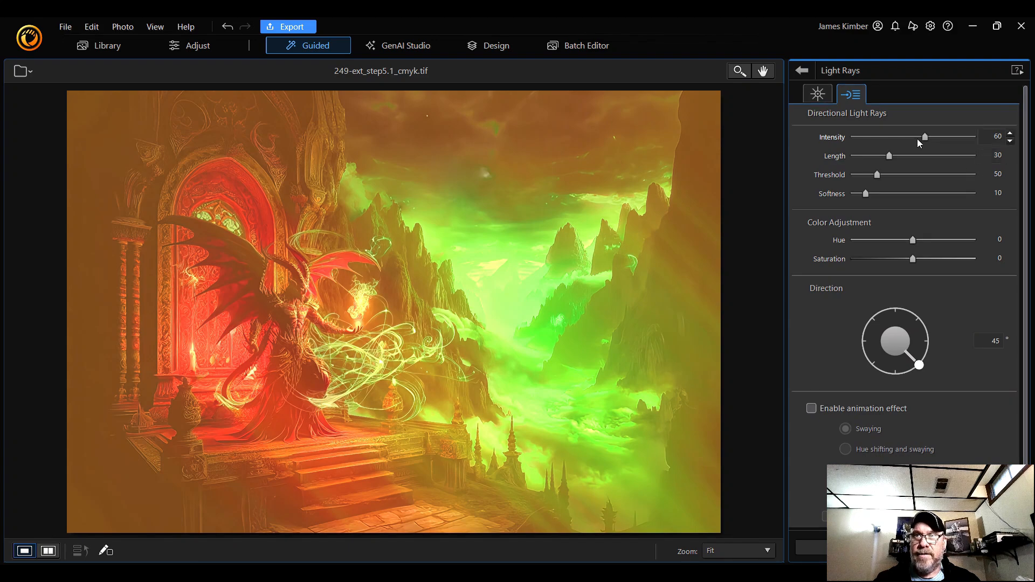
left_click_drag(926, 137, 851, 138)
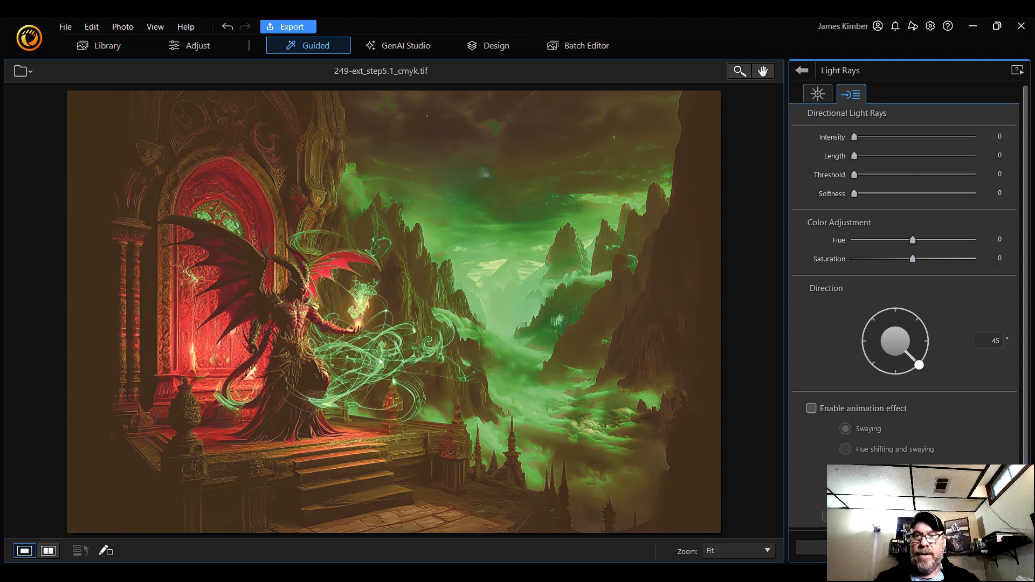
left_click(847, 547)
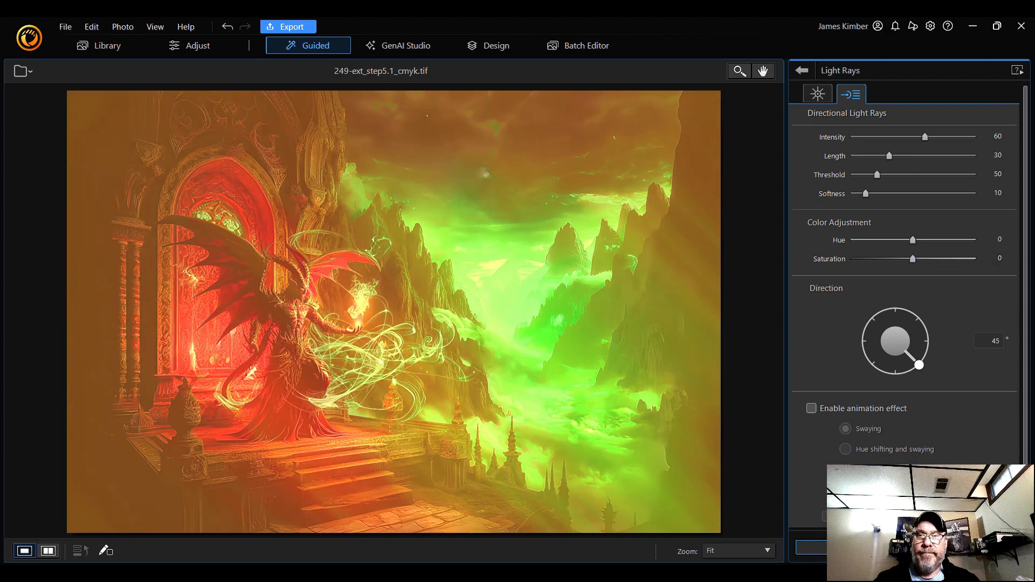
left_click_drag(918, 137, 832, 195)
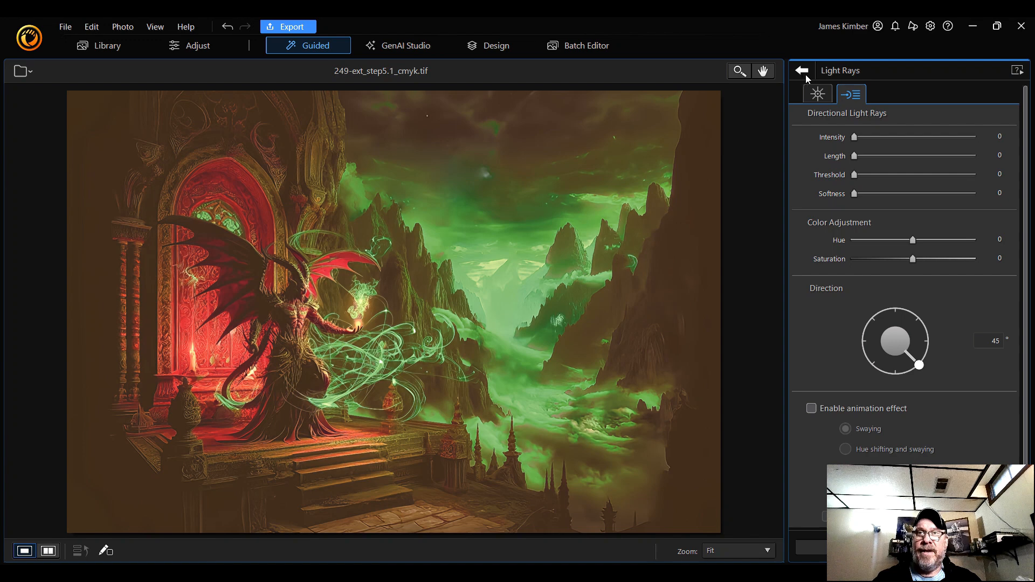
Step: Switch to single source light rays and move the light source to the lower-right corner of the artwork
left_click(820, 95)
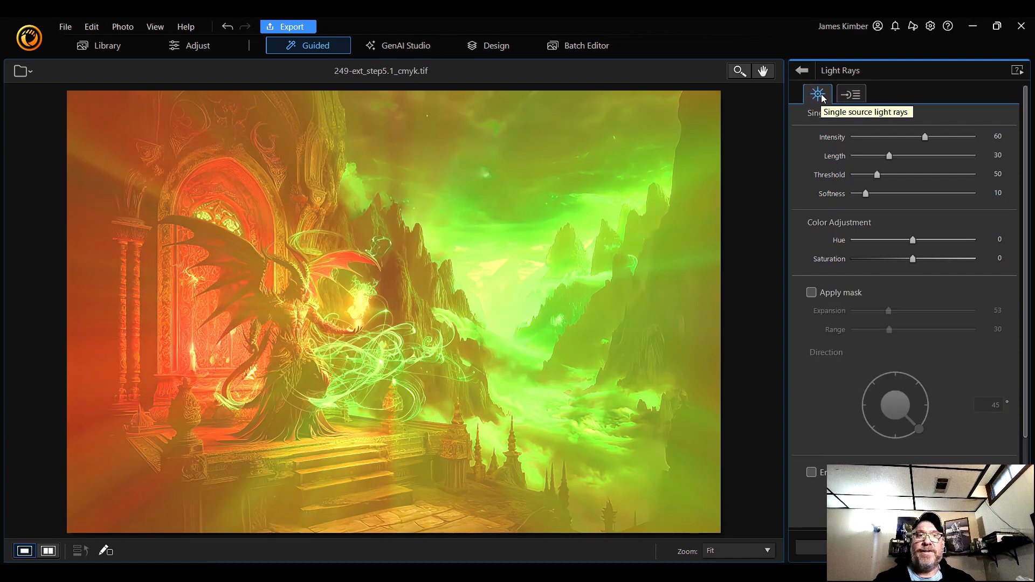
left_click(228, 27)
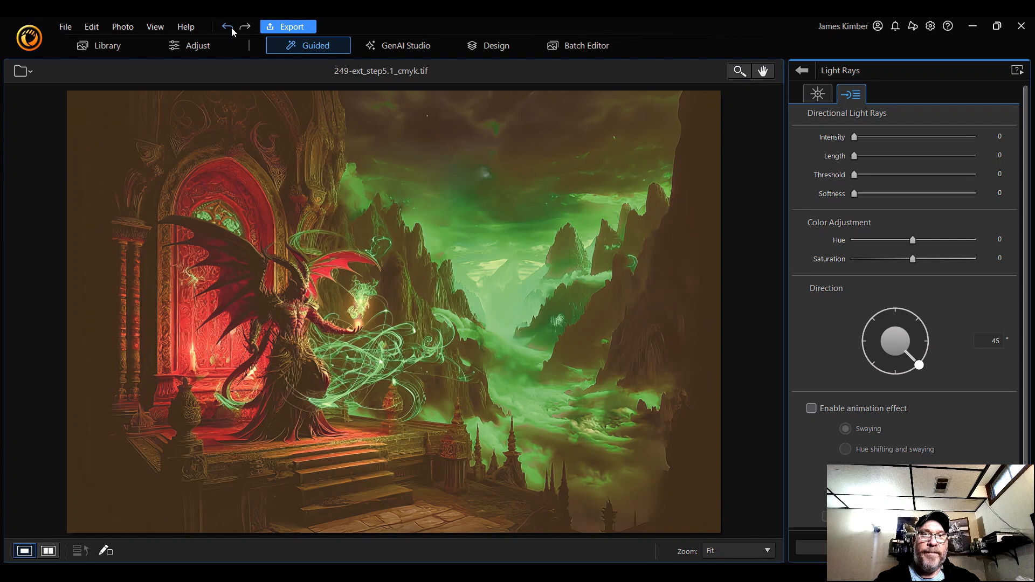
left_click(824, 98)
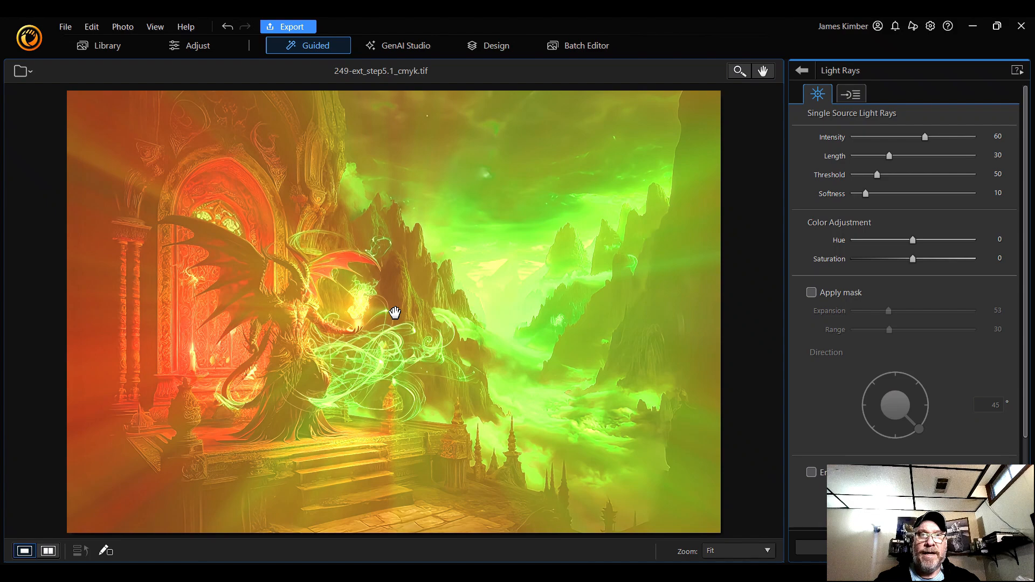
left_click_drag(395, 312, 674, 521)
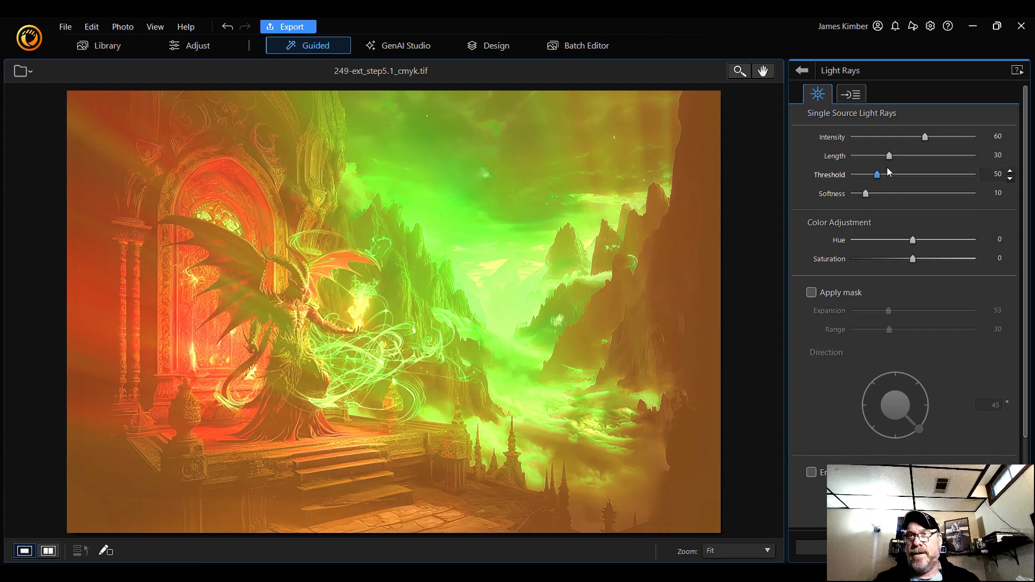
Step: Set the single source light rays' length to 3 and lower their intensity to 9
left_click_drag(889, 156, 840, 156)
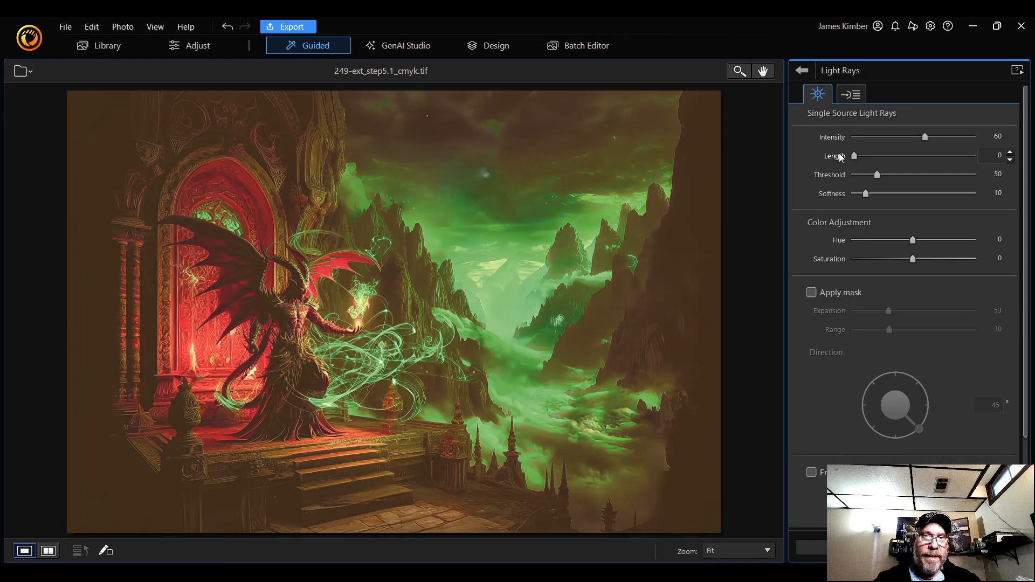
mouse_move(854, 157)
left_mouse_down()
mouse_move(905, 154)
mouse_move(856, 155)
left_mouse_up()
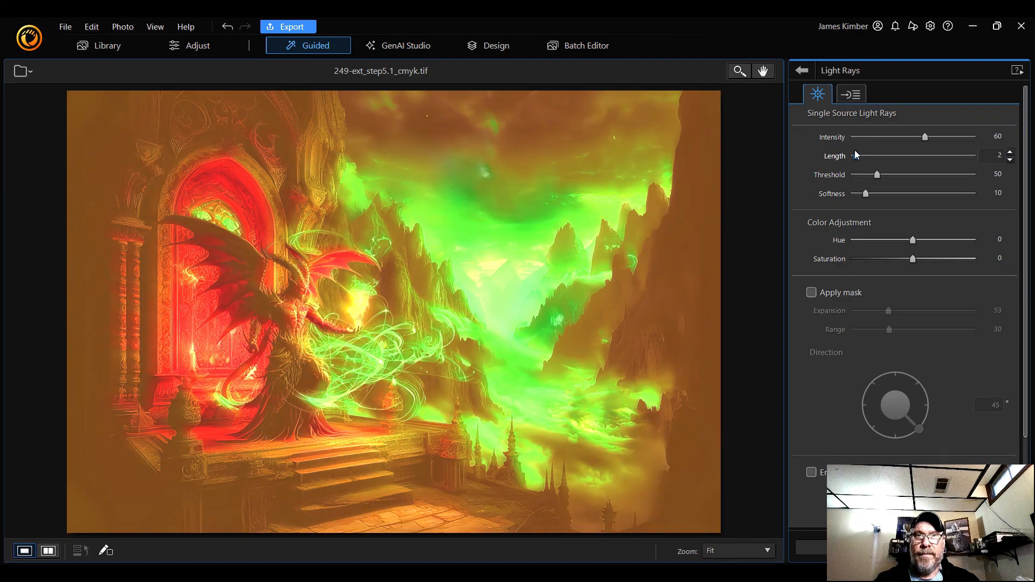
left_click(1009, 160)
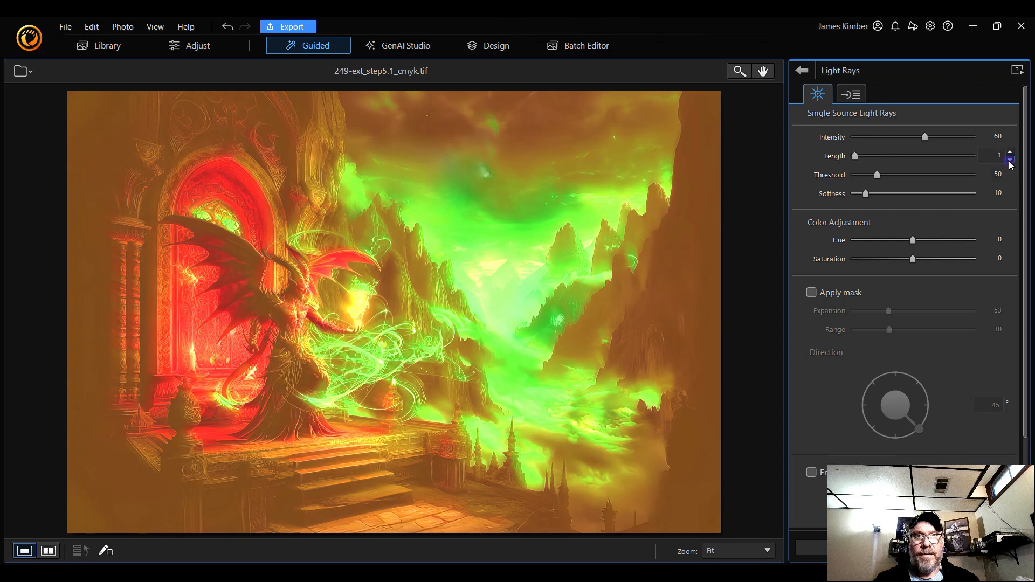
left_click(1009, 153)
left_click(1010, 152)
left_click(1009, 152)
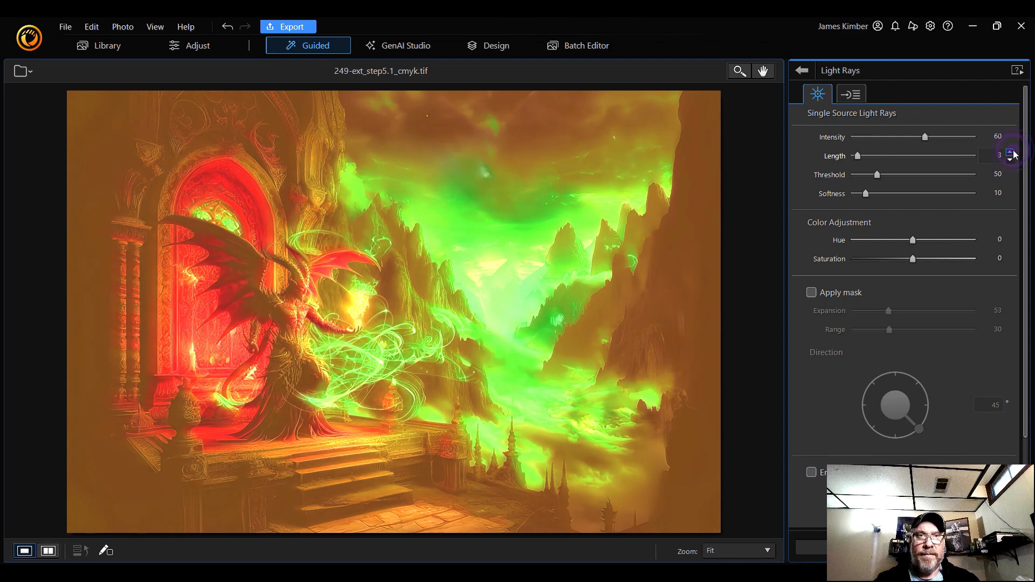
left_click(1009, 159)
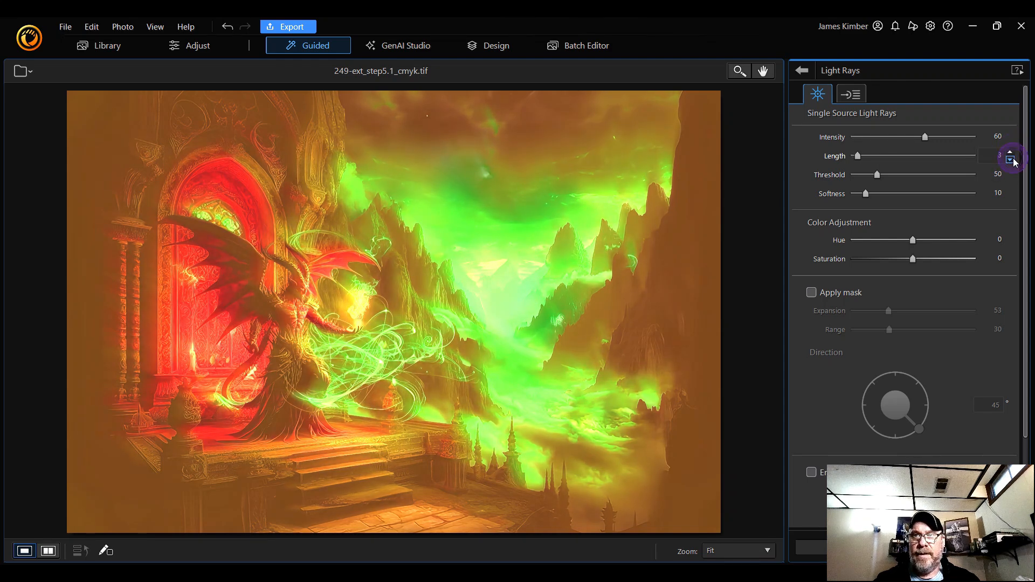
left_click_drag(921, 139, 871, 140)
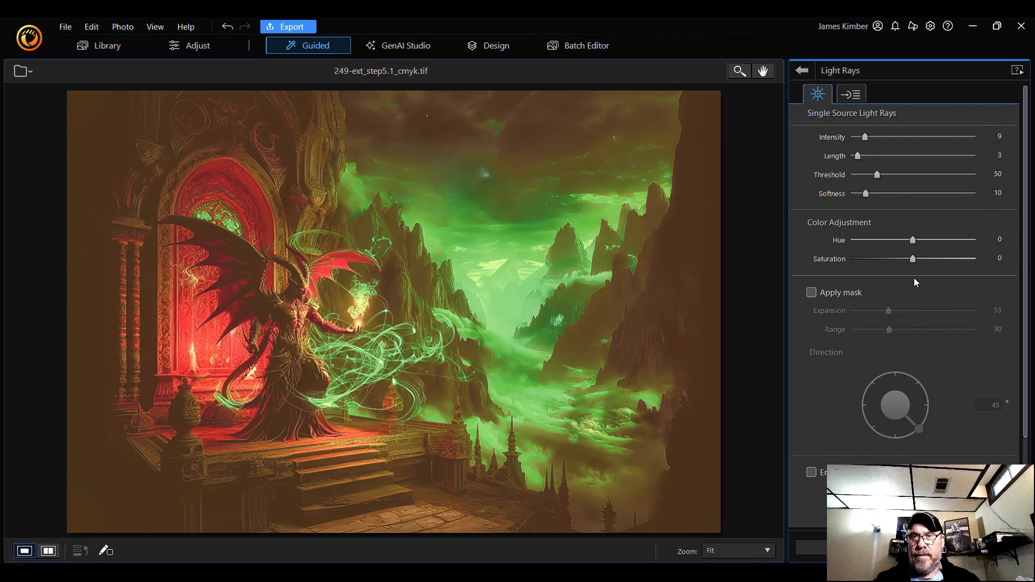
Step: Apply a mask to the single source light rays with an expansion of 153, and raise the rays' intensity to 52
left_click(810, 293)
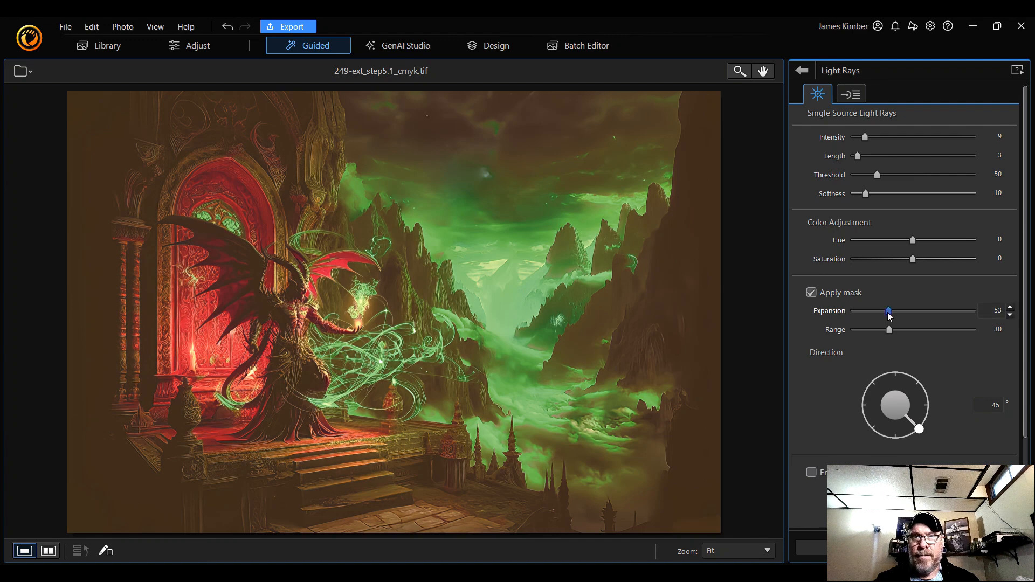
left_click_drag(936, 312, 950, 311)
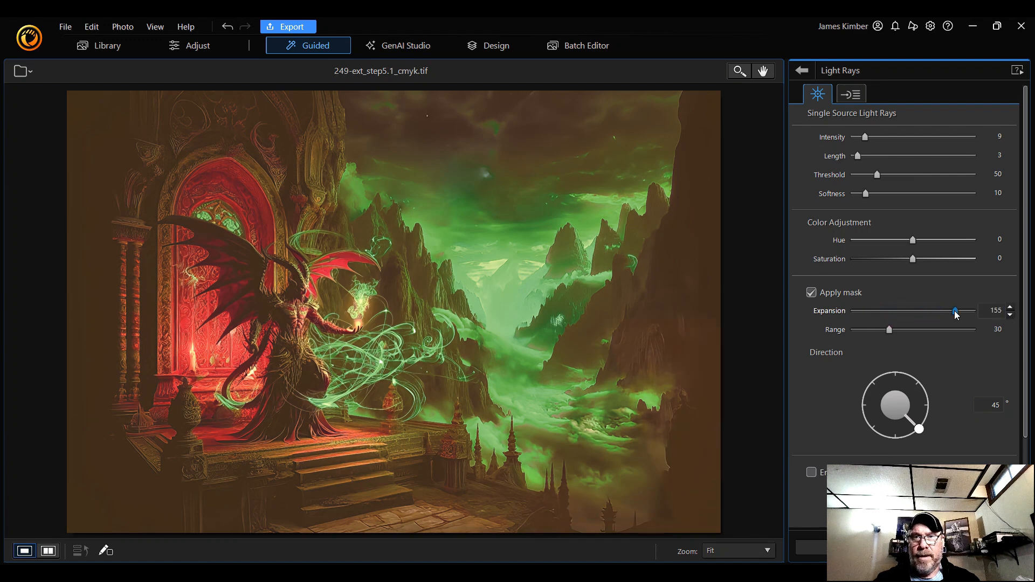
left_click_drag(865, 137, 915, 140)
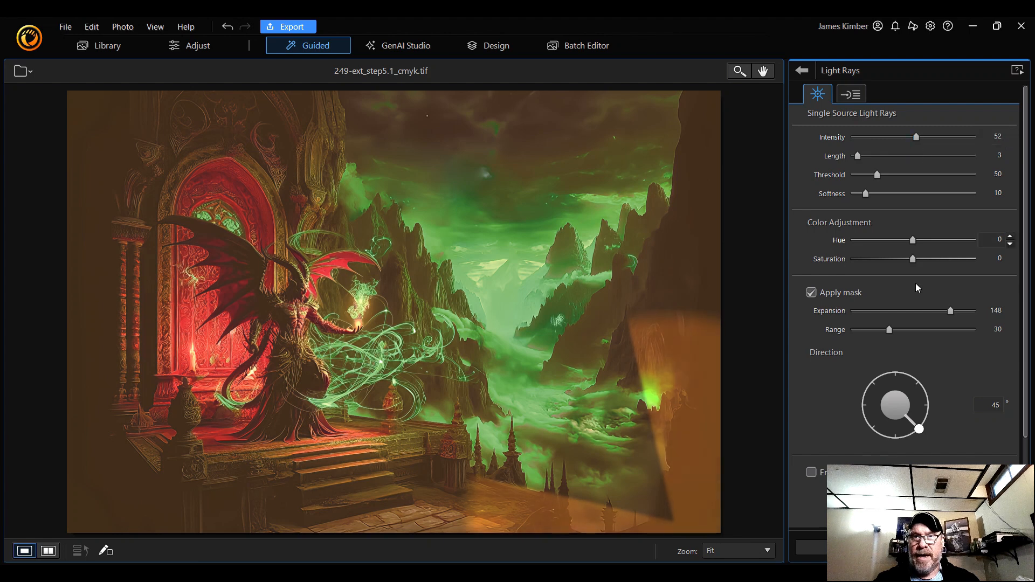
double_click(952, 313)
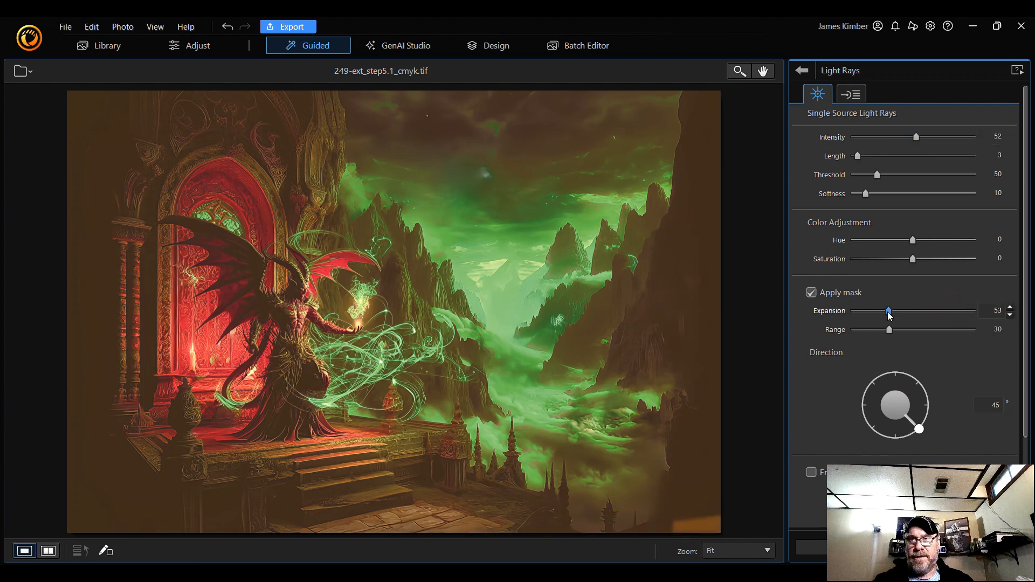
left_click_drag(889, 312, 952, 302)
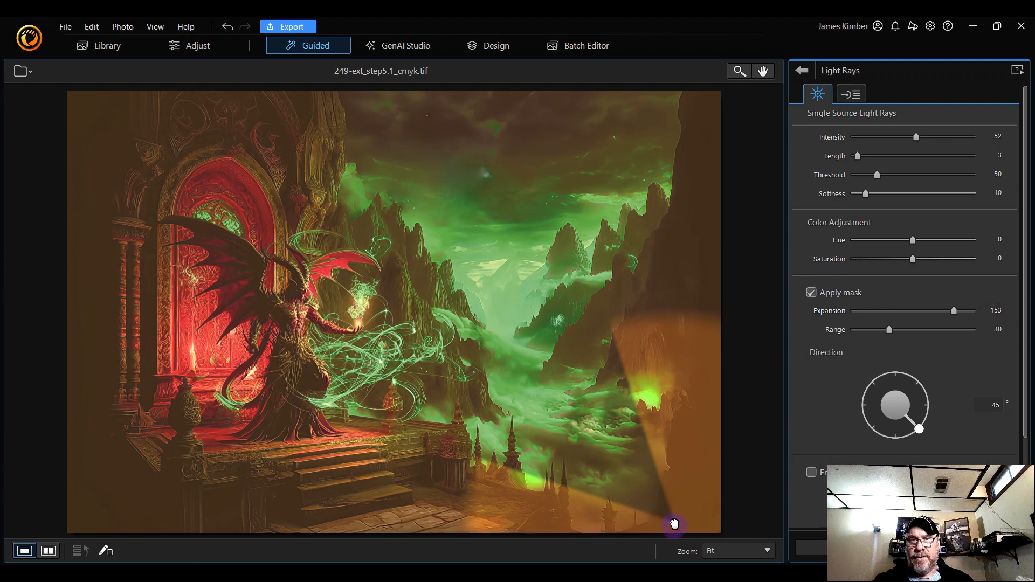
Step: Move the light source up from the artwork's lower edge, aiming the rays at 225° with a mask expansion of 35
left_click_drag(674, 524, 654, 420)
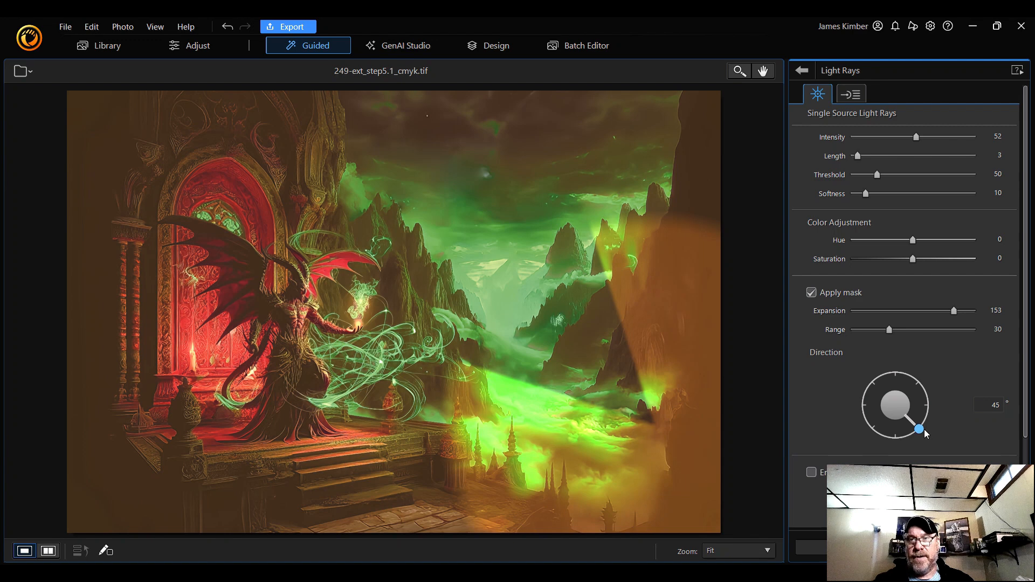
left_click_drag(925, 433, 876, 387)
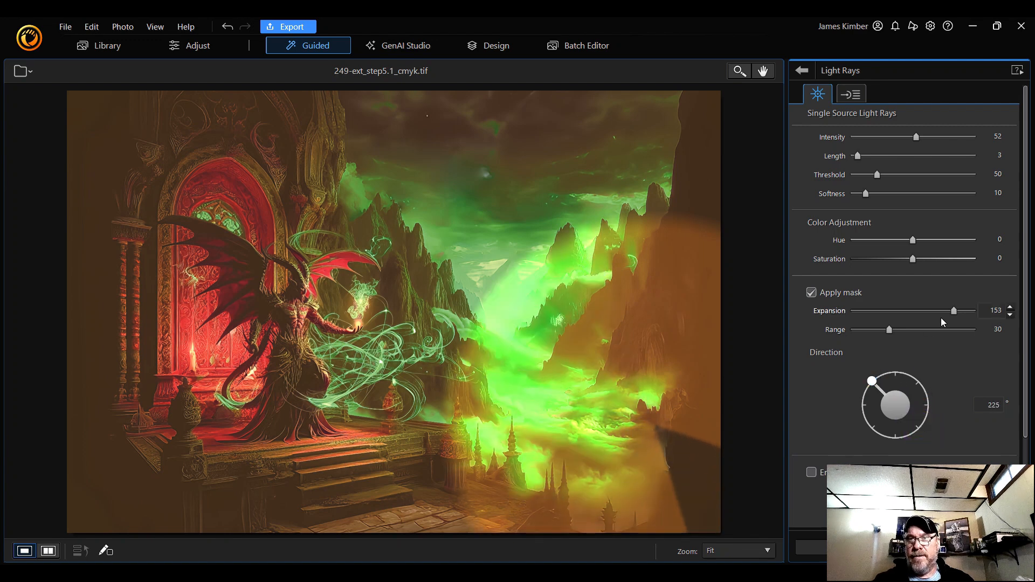
left_click_drag(952, 315, 875, 315)
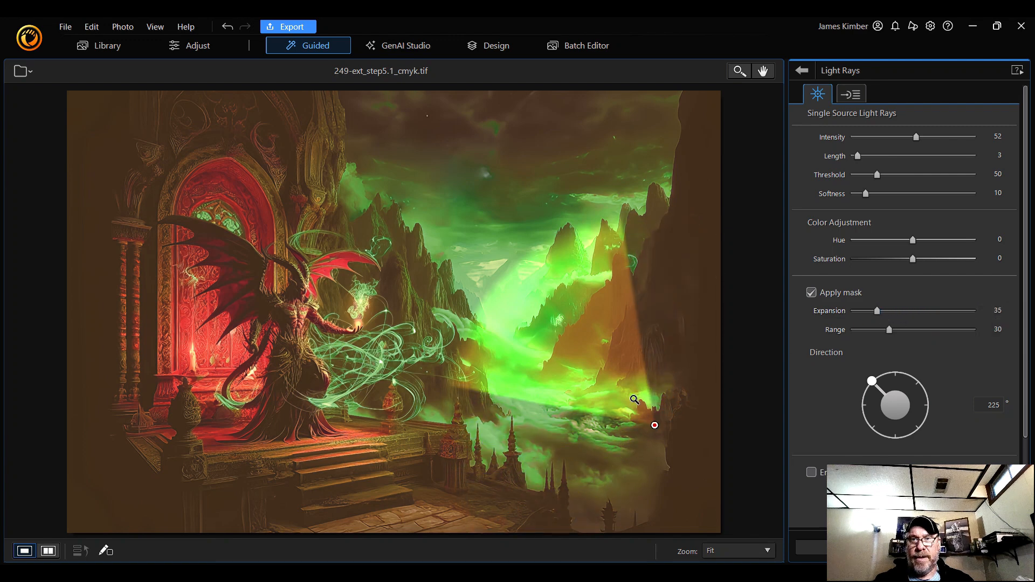
Step: Move the light source back to the artwork's lower edge and narrow the mask to expansion 23 with a direction of 245°
left_click_drag(652, 423, 660, 521)
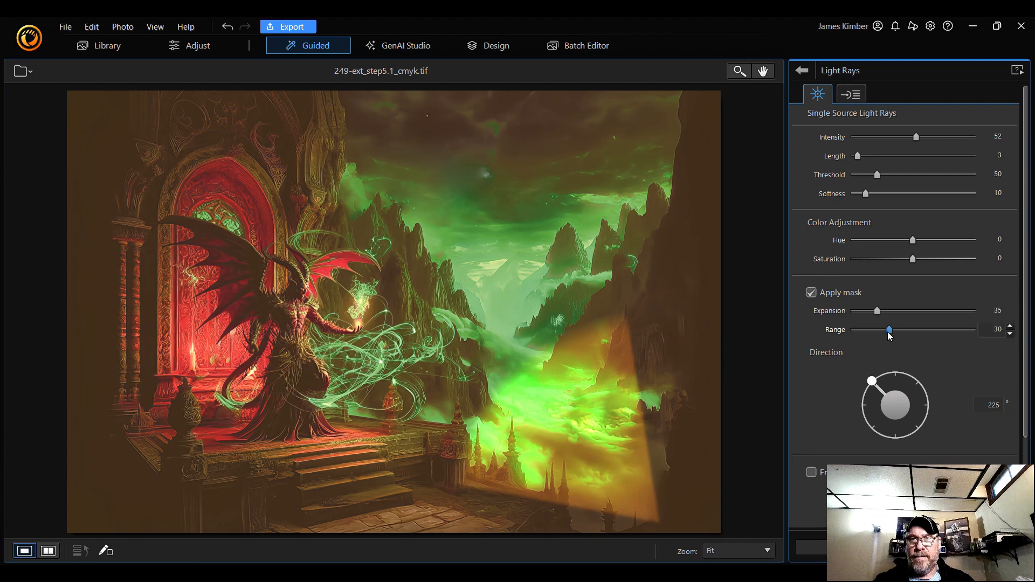
left_click_drag(871, 381, 877, 377)
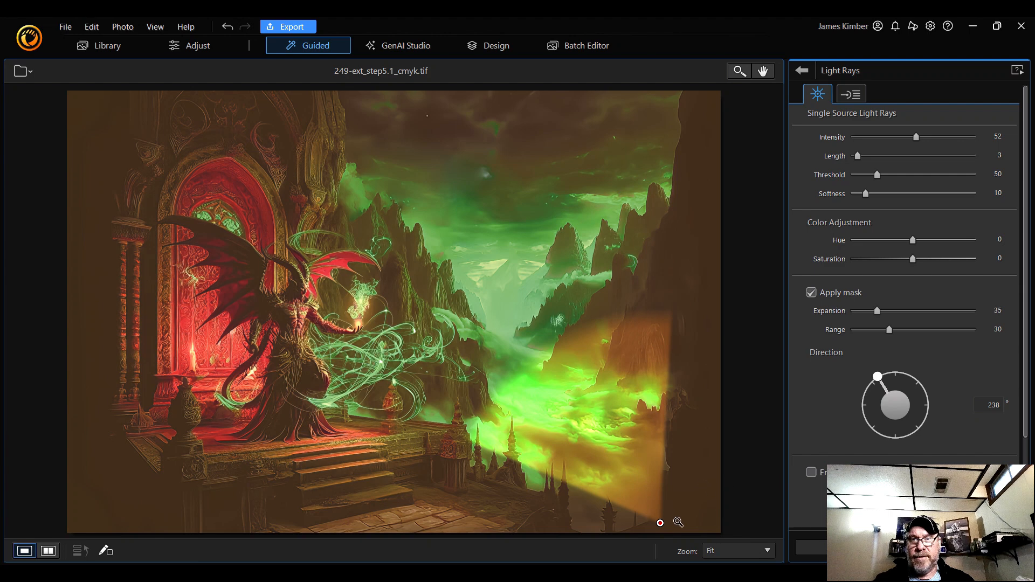
left_click_drag(663, 523, 634, 529)
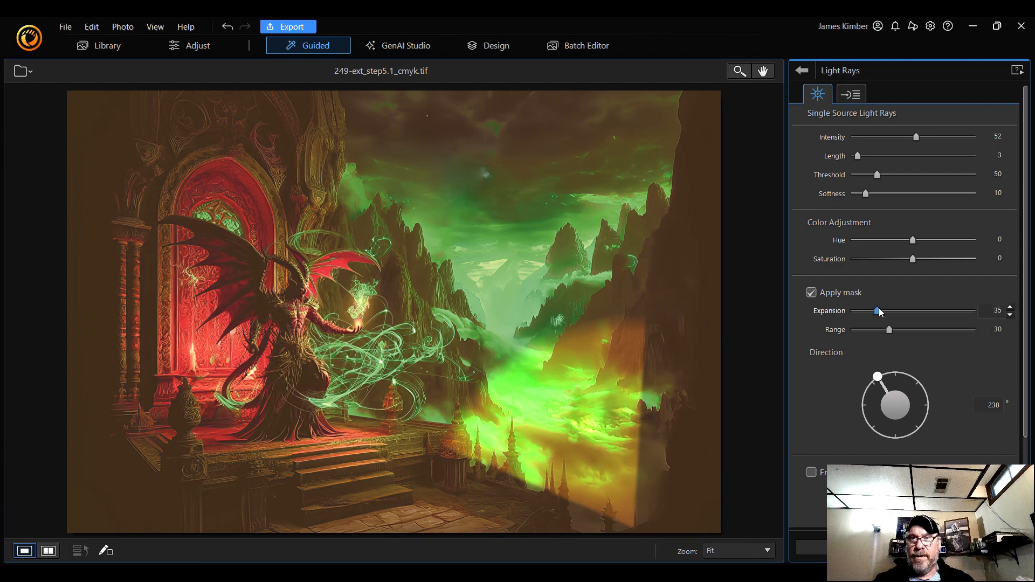
left_click_drag(880, 312, 873, 310)
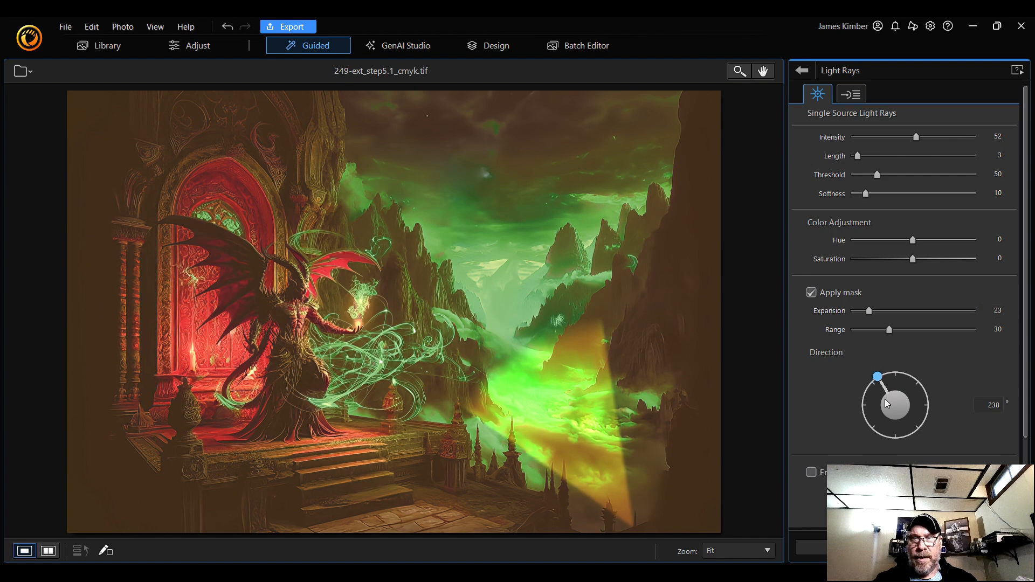
left_click_drag(887, 403, 889, 393)
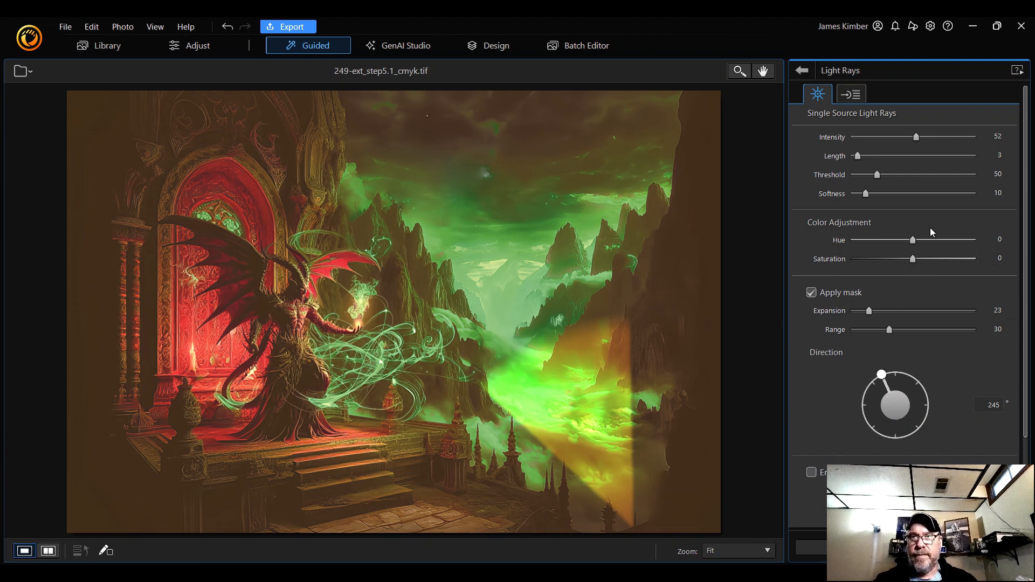
Step: Set the light rays' hue to 123, intensity to 41, length to 34, threshold to 70 and softness to 54
left_click_drag(912, 240, 954, 246)
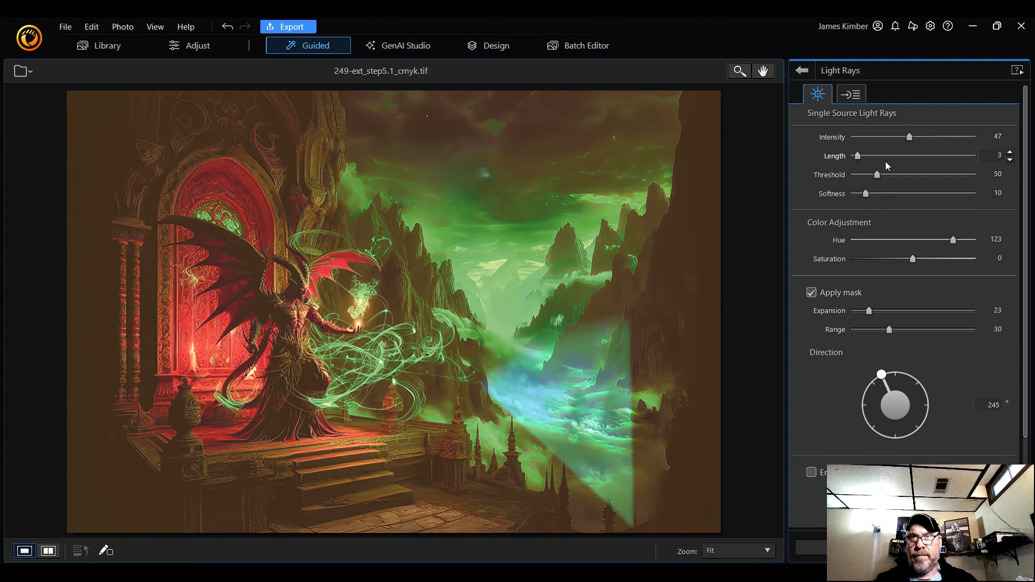
left_click_drag(864, 160, 893, 158)
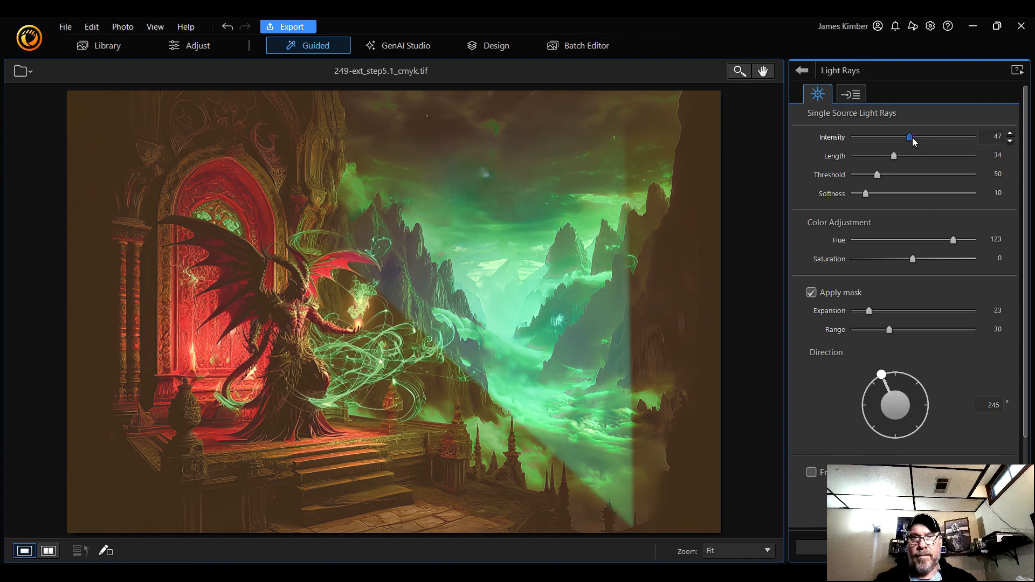
mouse_move(877, 175)
left_mouse_down()
mouse_move(851, 179)
mouse_move(884, 176)
left_mouse_up()
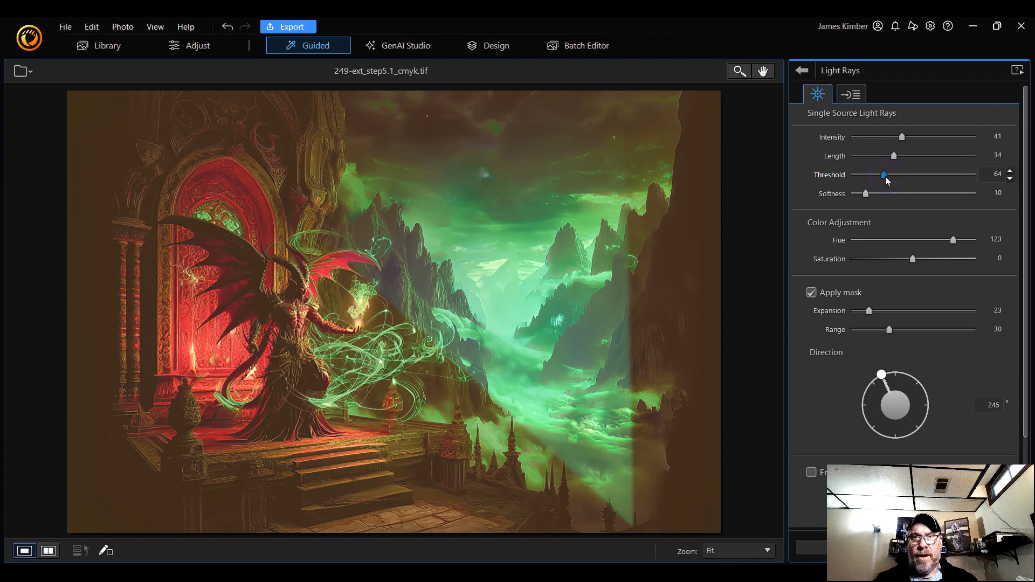
left_click_drag(887, 179, 889, 181)
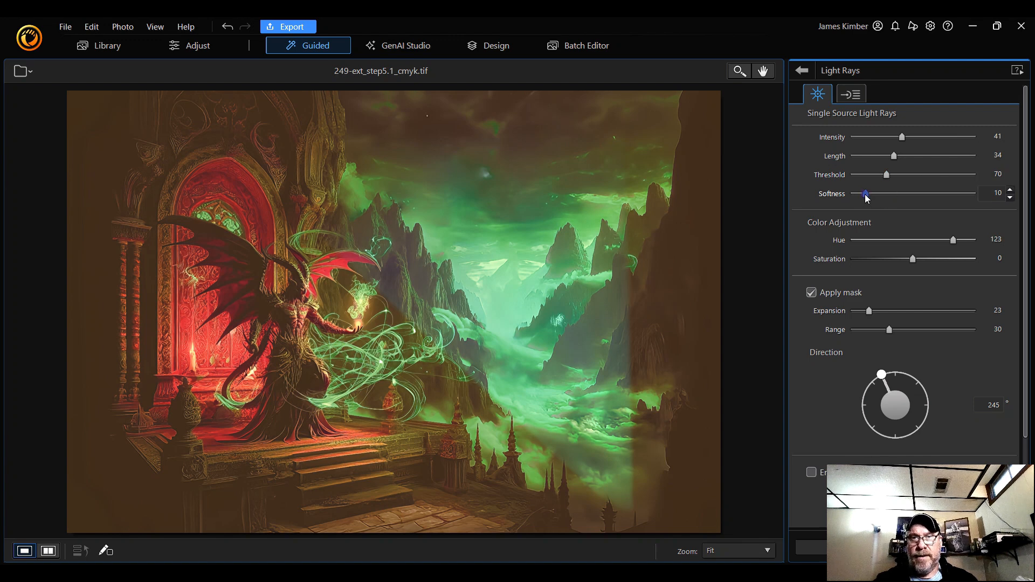
left_click_drag(866, 198, 918, 200)
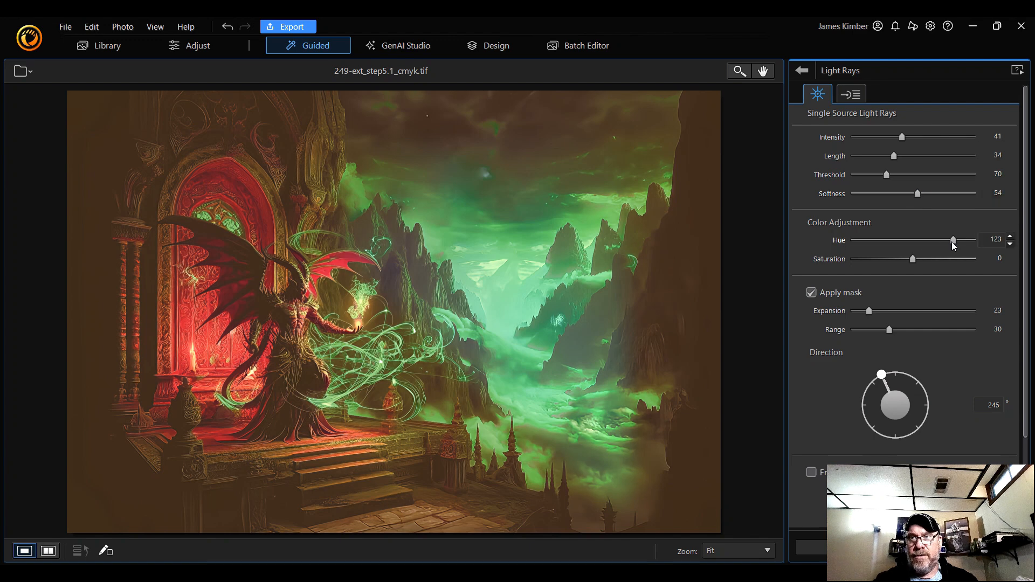
Step: Shift the rays' hue to -180 and lengthen them to 46, with the mask expansion at 30
left_click_drag(956, 240, 853, 248)
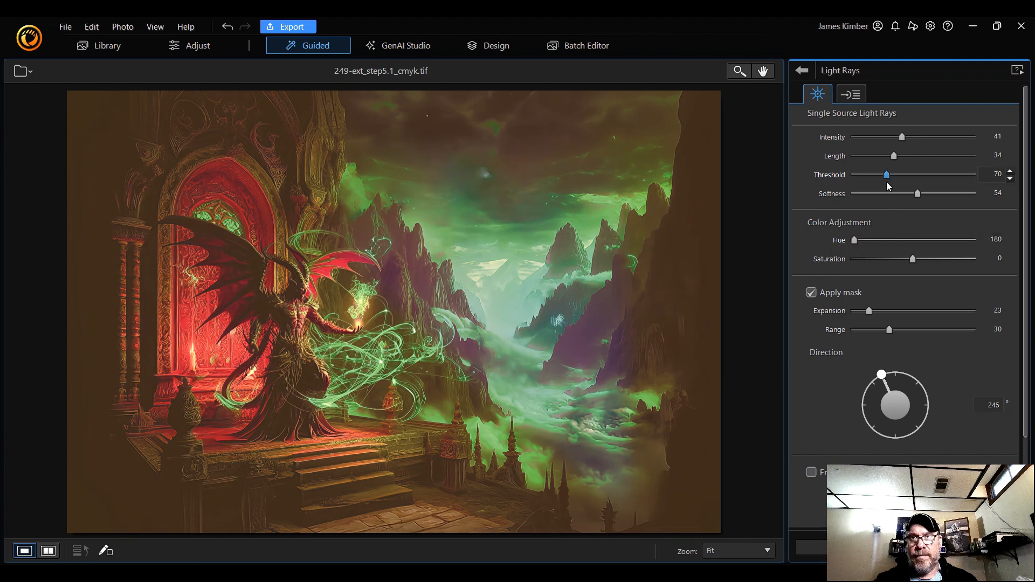
left_click_drag(895, 158, 910, 162)
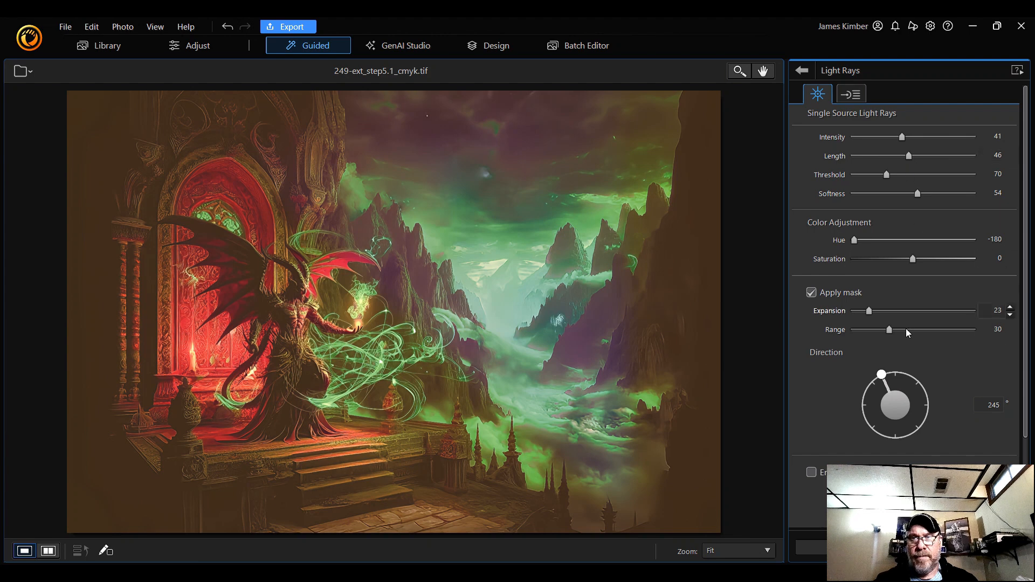
left_click_drag(869, 314, 874, 317)
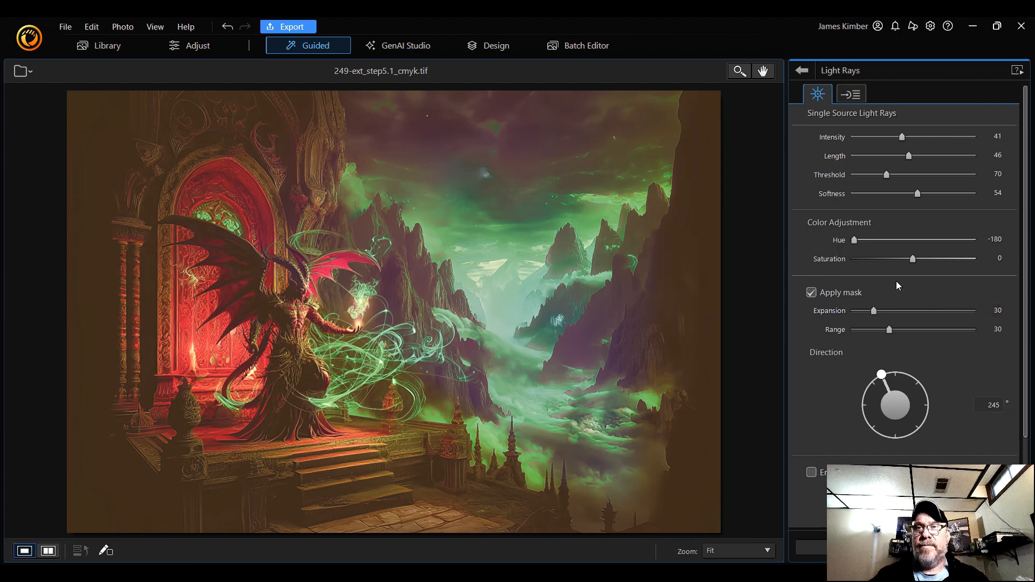
Step: Raise the light rays' saturation to 53 and widen the mask range to 53
left_click(913, 263)
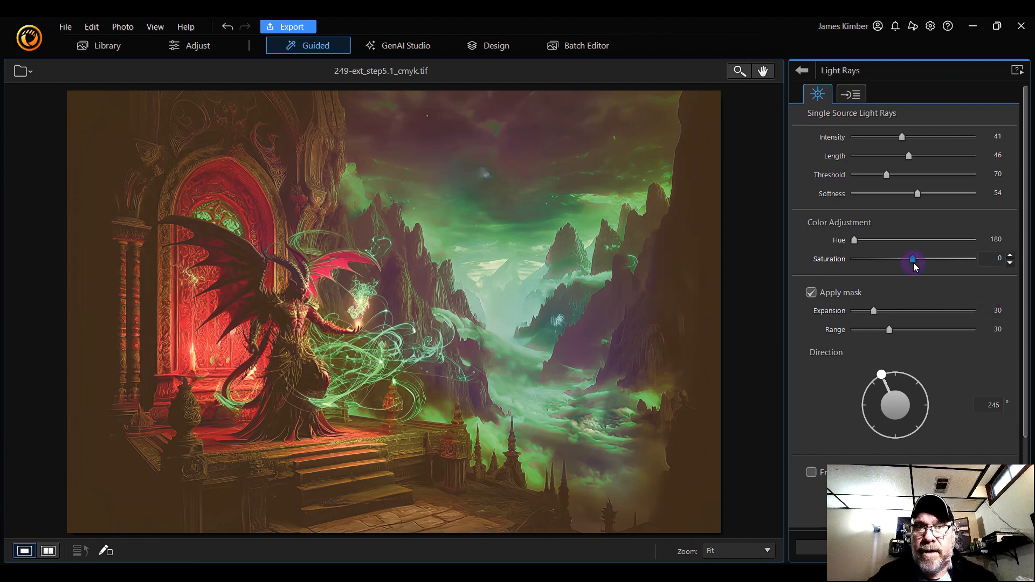
left_click_drag(915, 267, 963, 259)
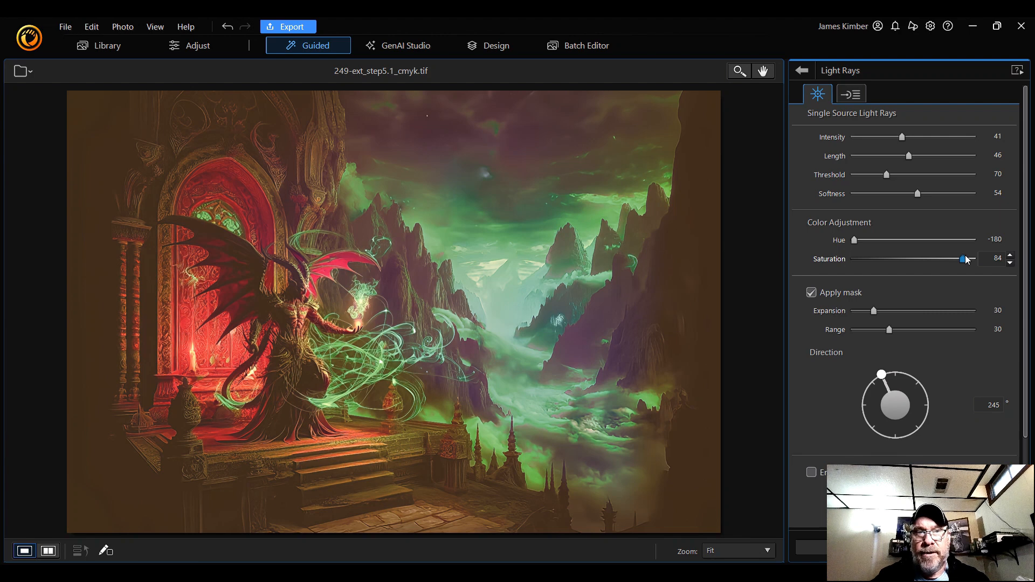
left_click_drag(965, 259, 947, 259)
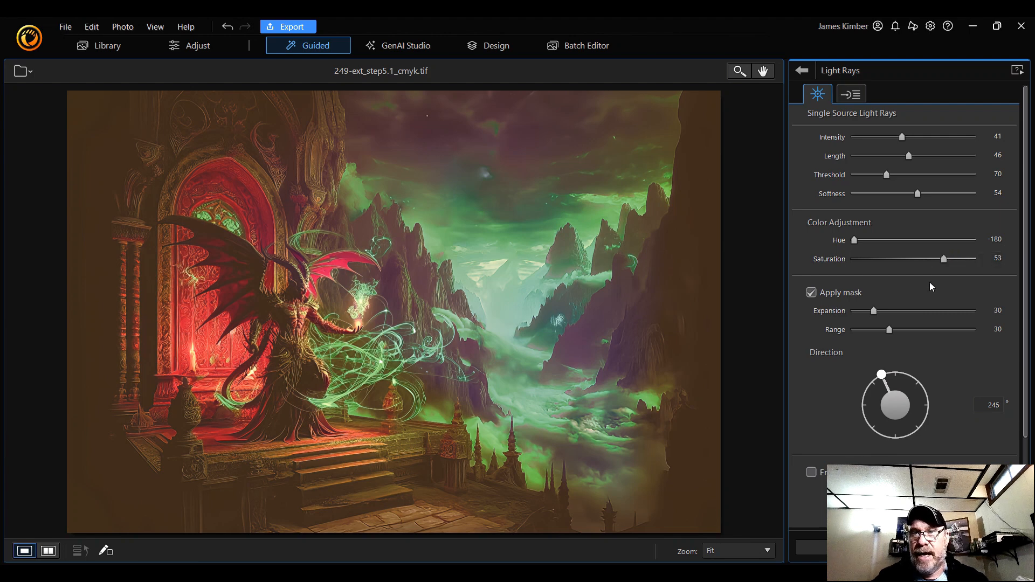
left_click_drag(888, 333, 916, 329)
Step: Change the light rays' hue to 140 for a purple-blue tint
left_click_drag(856, 243, 969, 244)
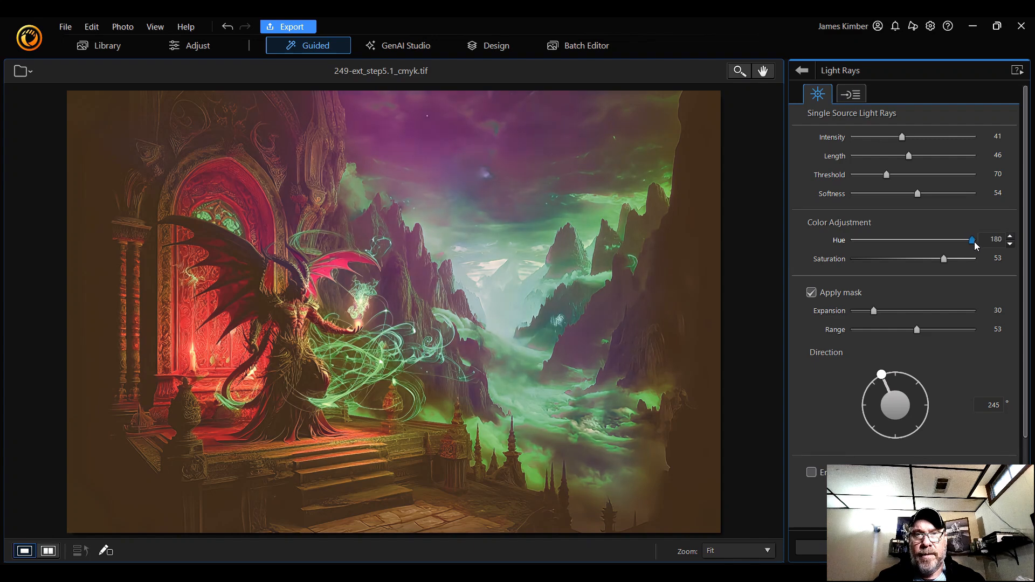
left_click_drag(975, 243, 965, 245)
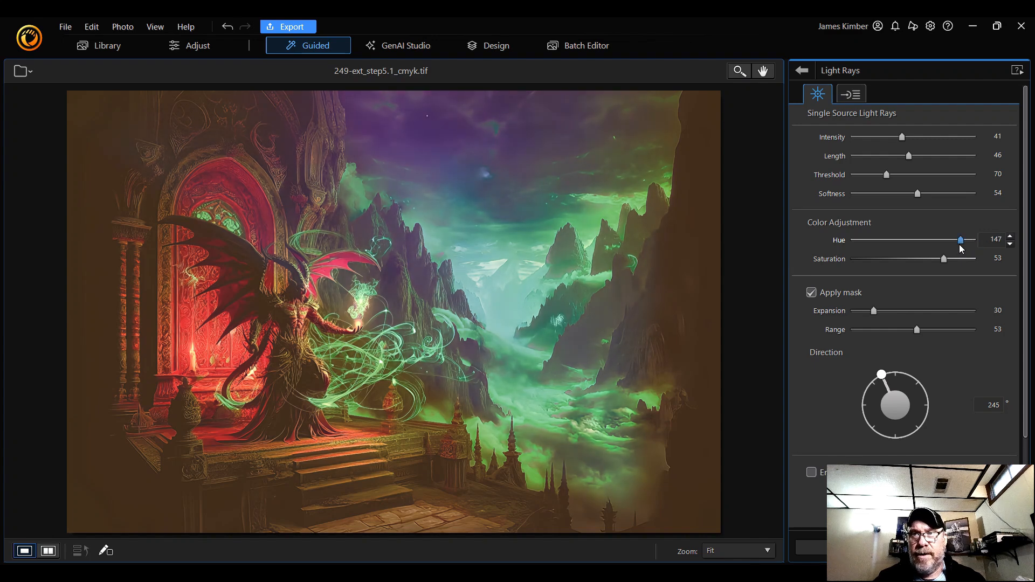
left_click_drag(956, 241, 958, 240)
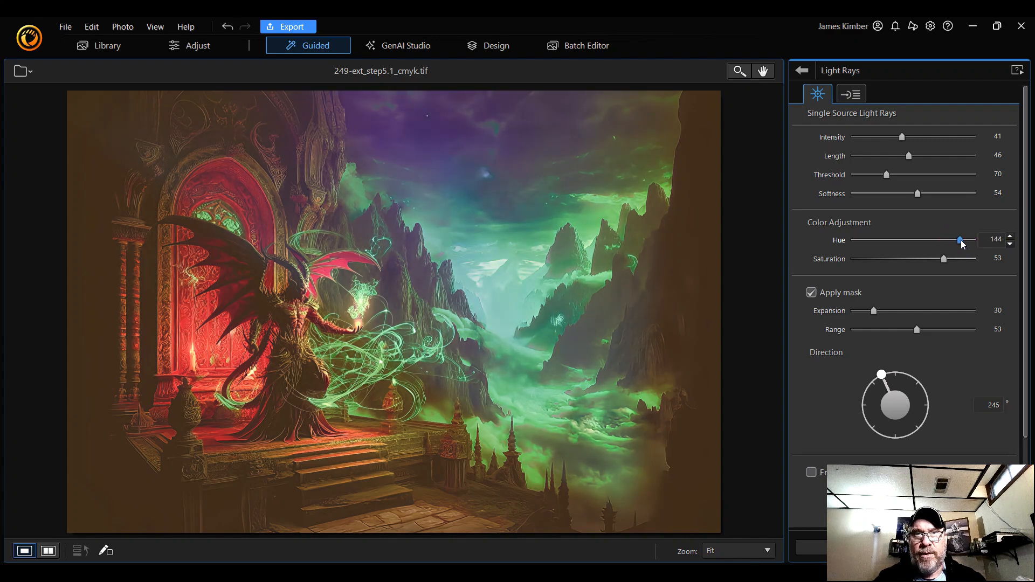
left_click(1010, 245)
left_click(1010, 245)
left_click(1010, 245)
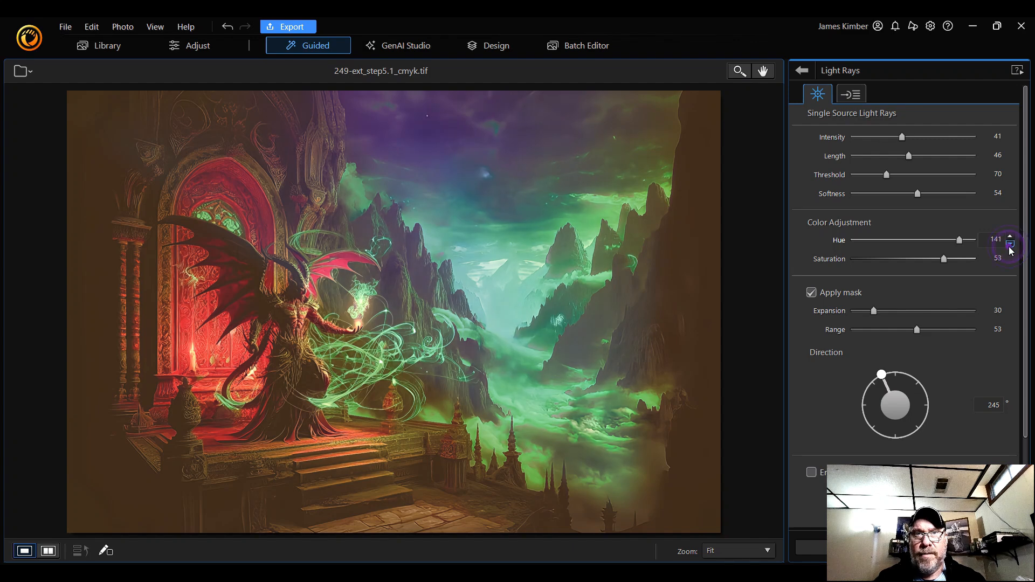
left_click(1010, 245)
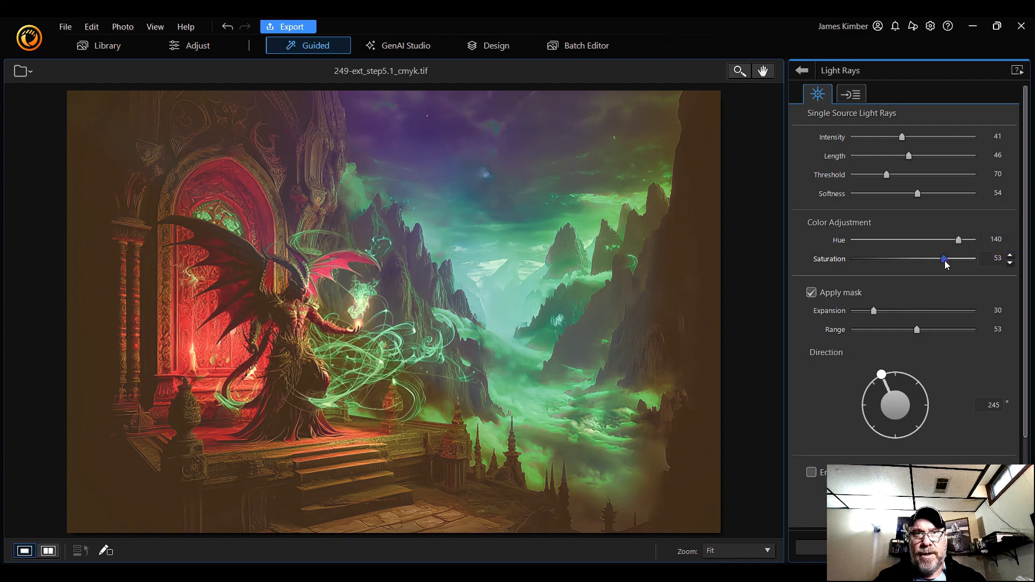
Step: Try a lower saturation for the light rays, then set it to 75
left_click_drag(948, 261, 893, 272)
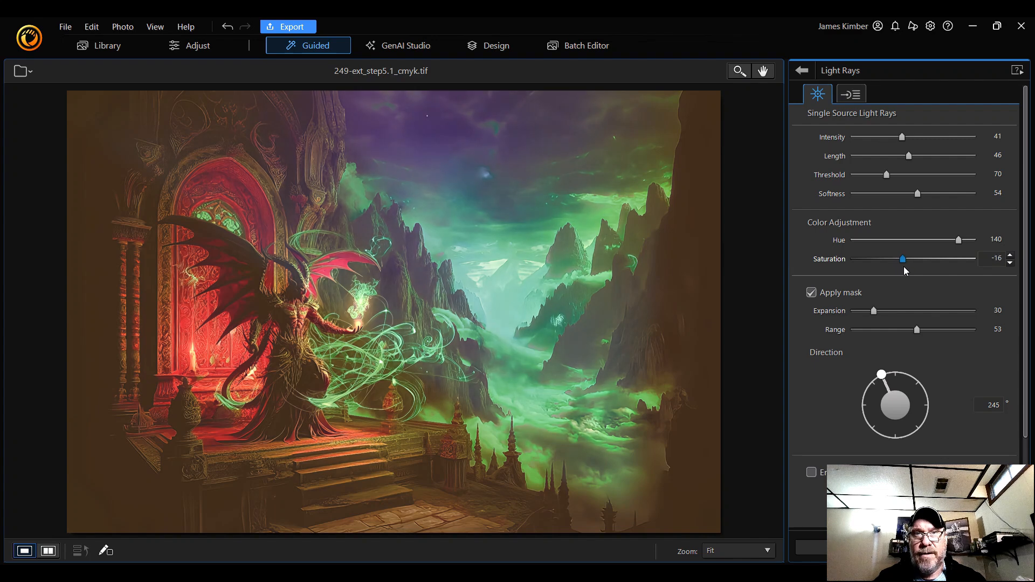
left_click_drag(905, 271, 957, 266)
left_click(1010, 263)
left_click(1010, 263)
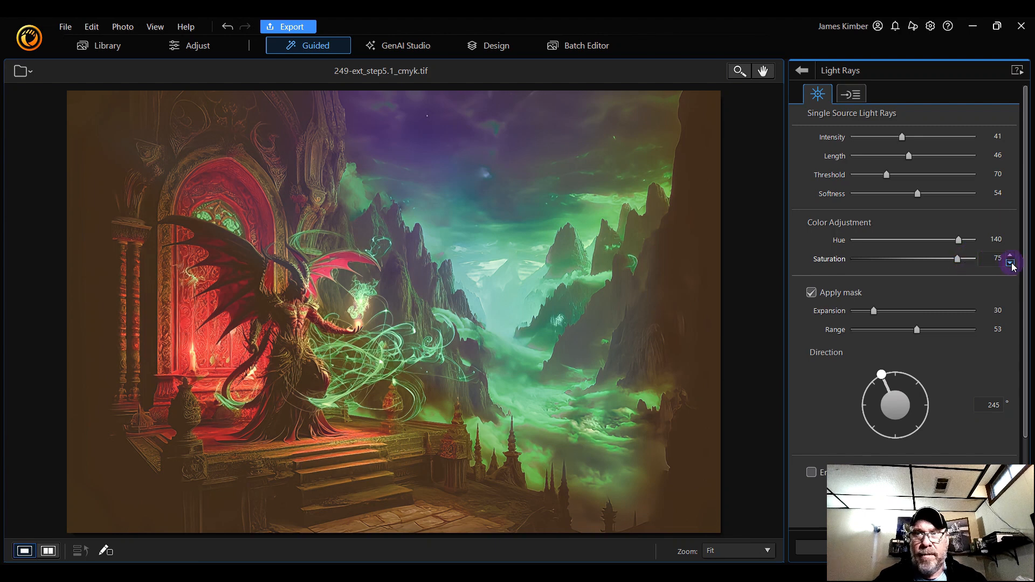
Step: Widen the rays' mask expansion to 84 and turn its direction to 237°
left_click(878, 310)
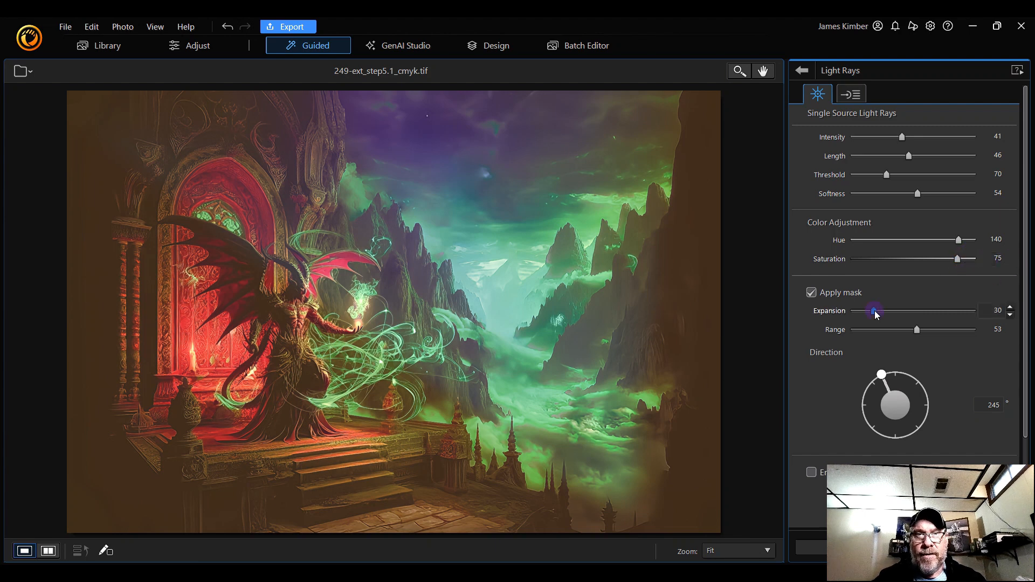
left_click_drag(879, 311, 900, 314)
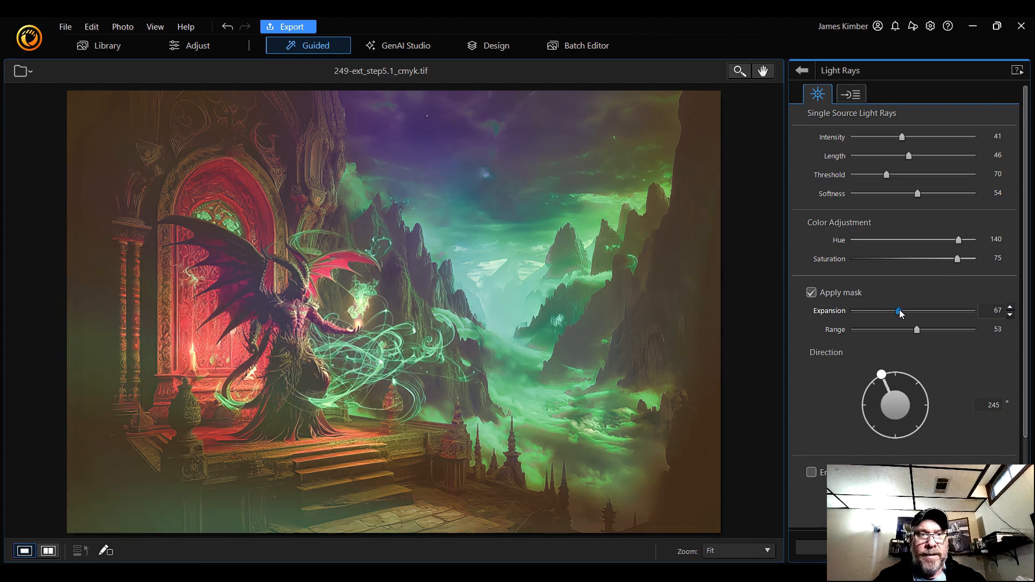
left_click(896, 403)
mouse_move(896, 400)
left_mouse_down()
mouse_move(885, 401)
mouse_move(895, 399)
left_mouse_up()
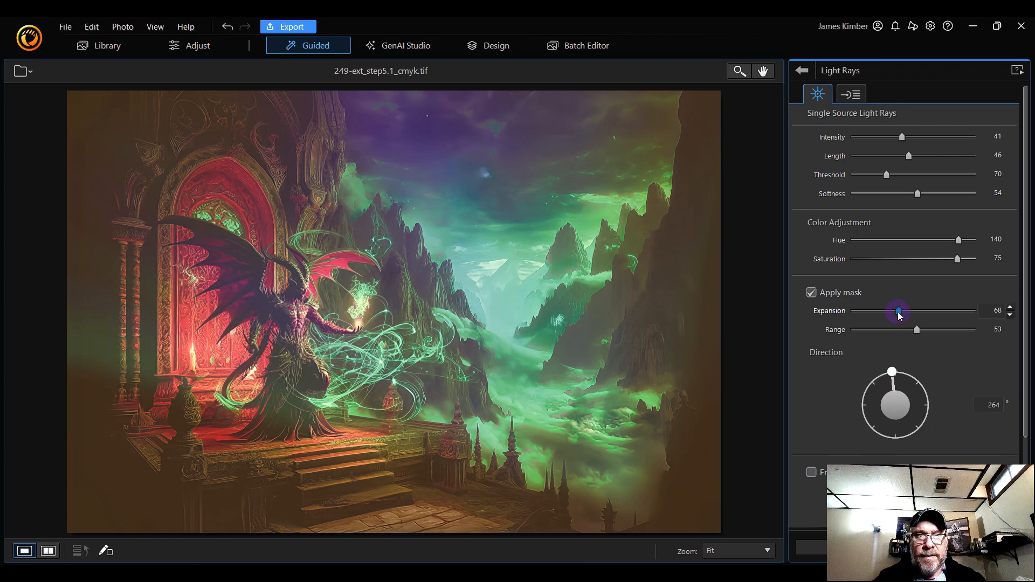
left_click_drag(897, 311, 909, 313)
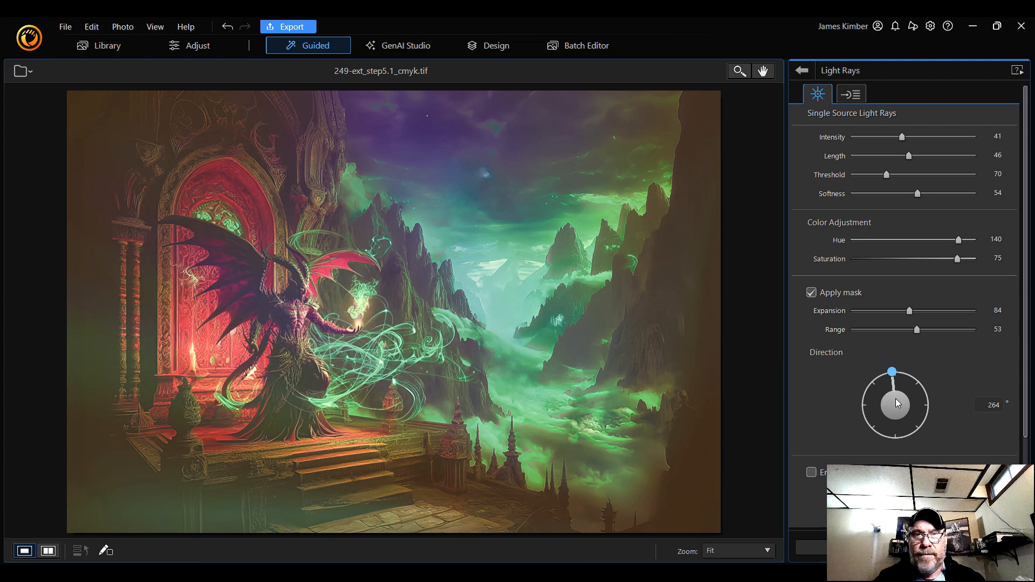
left_click_drag(894, 399, 892, 400)
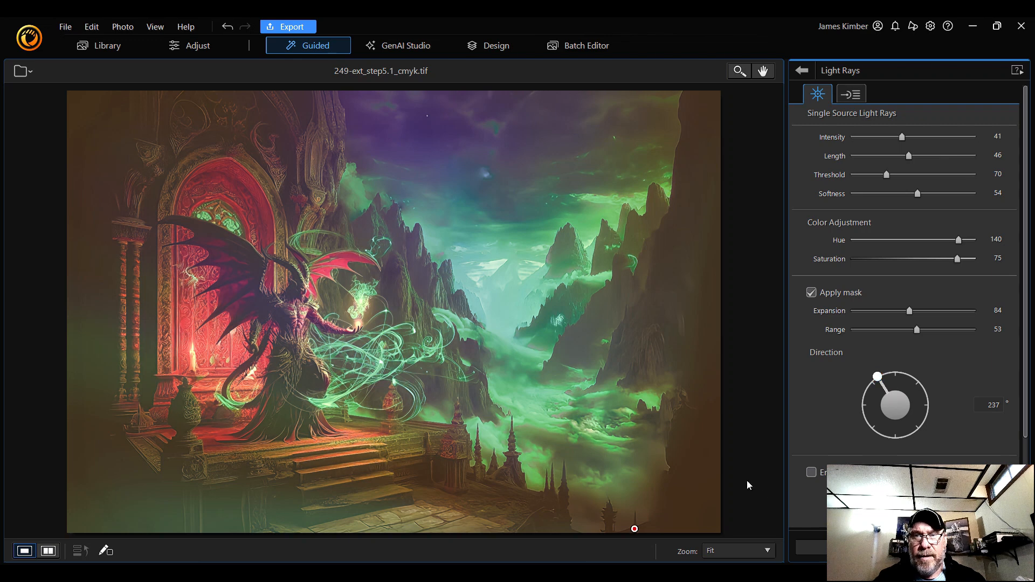
Step: Reposition the light source around the artwork's lower-right area and turn the mask direction to 266°
left_click_drag(634, 528, 679, 525)
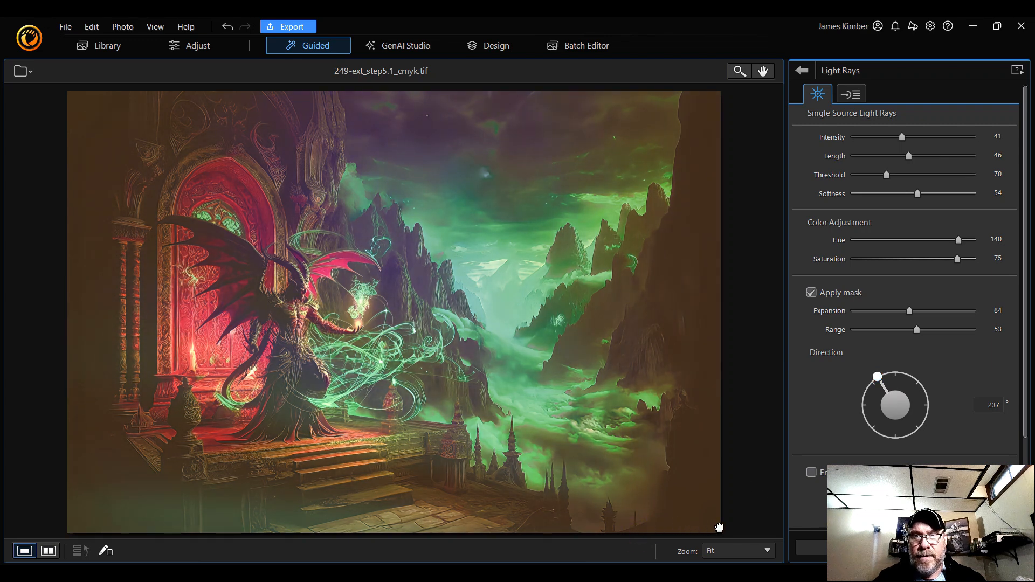
left_click_drag(719, 527, 653, 482)
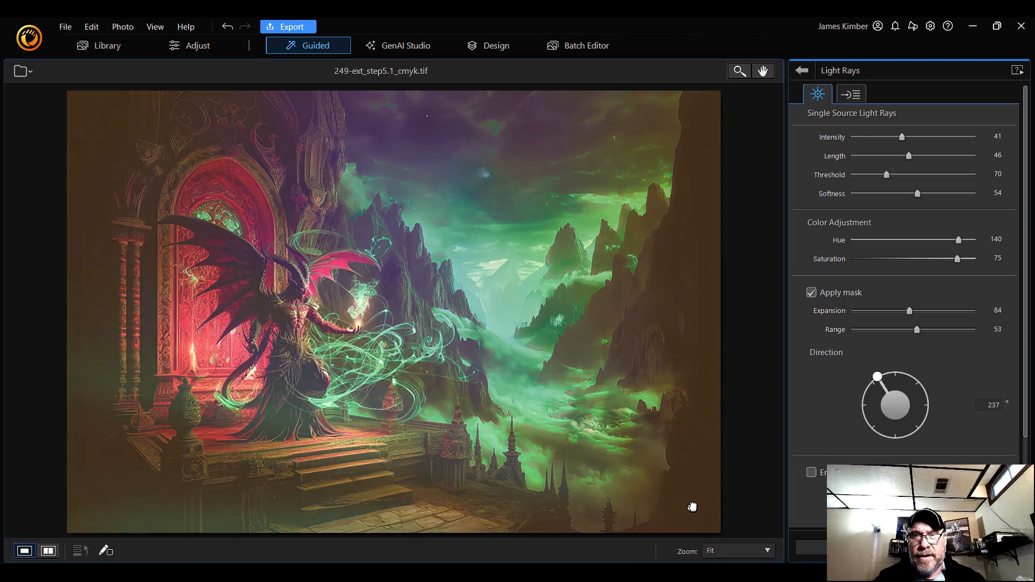
mouse_move(717, 526)
left_mouse_down()
mouse_move(653, 477)
mouse_move(630, 497)
mouse_move(626, 510)
mouse_move(641, 516)
mouse_move(626, 510)
left_mouse_up()
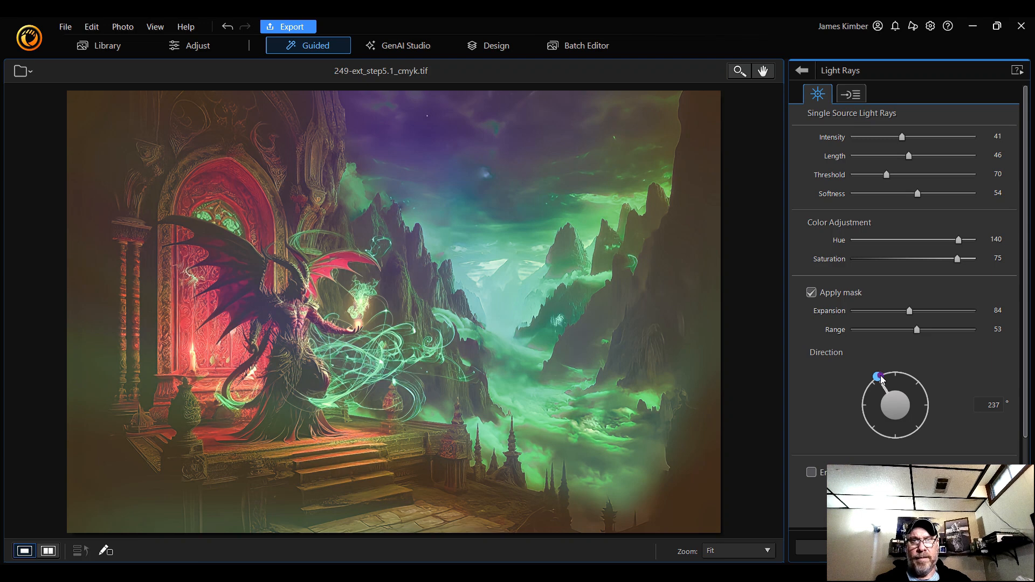
left_click_drag(877, 377, 894, 384)
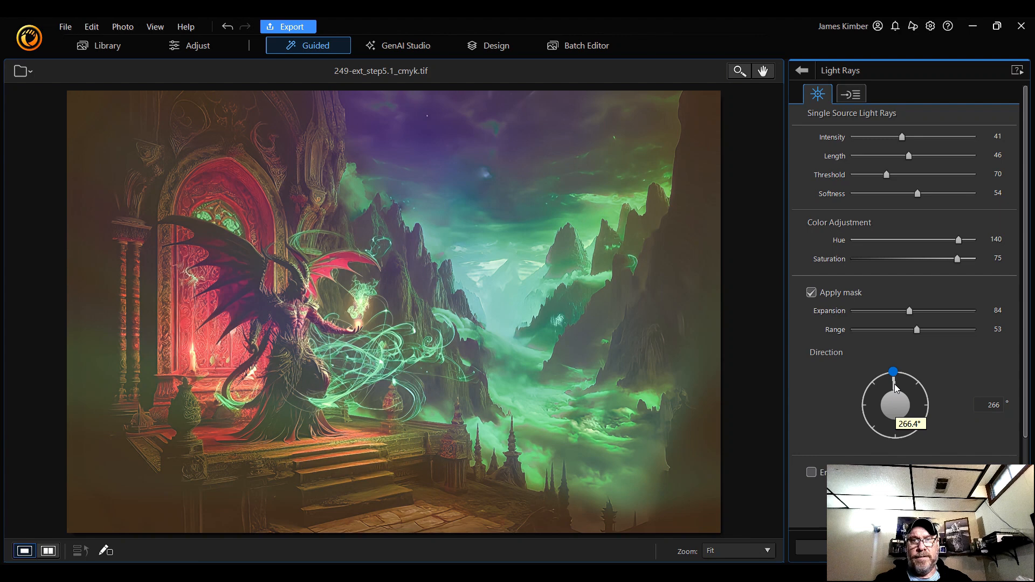
Step: Try a mask expansion of 104 for the light rays and inspect the artwork's lower-right area at 100% zoom, then return to the fitted view
left_click_drag(909, 311, 921, 314)
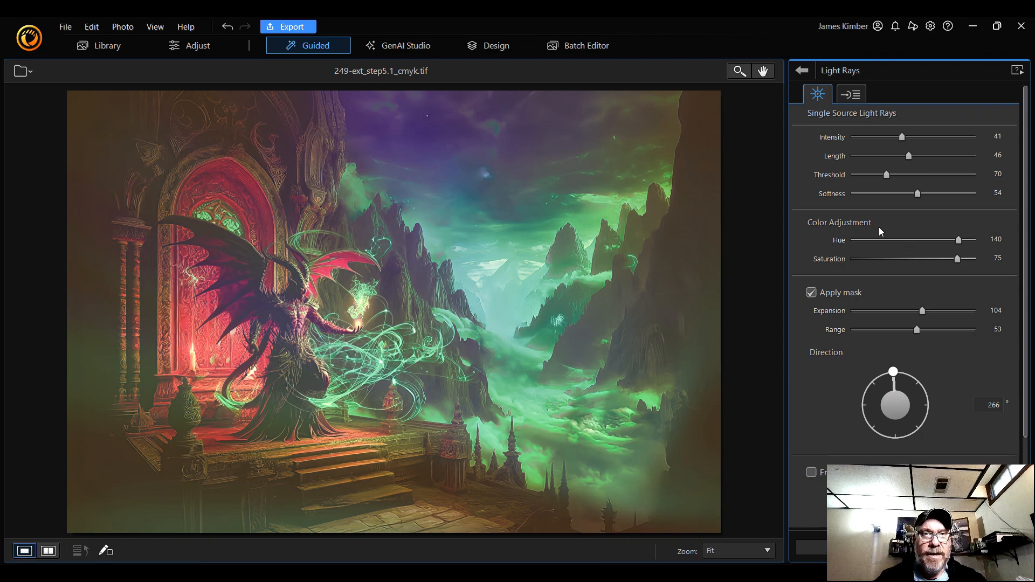
left_click(746, 551)
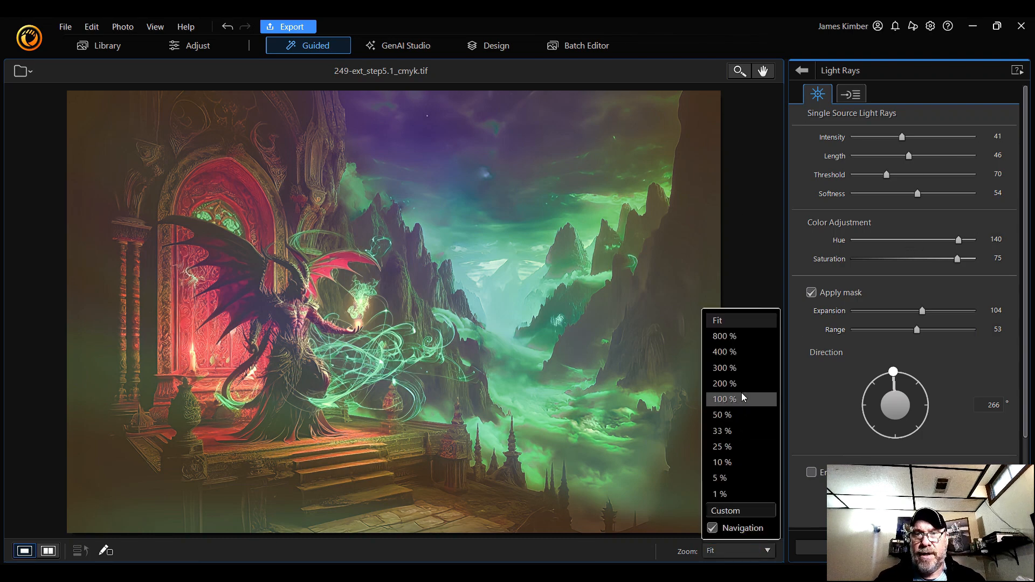
left_click(741, 398)
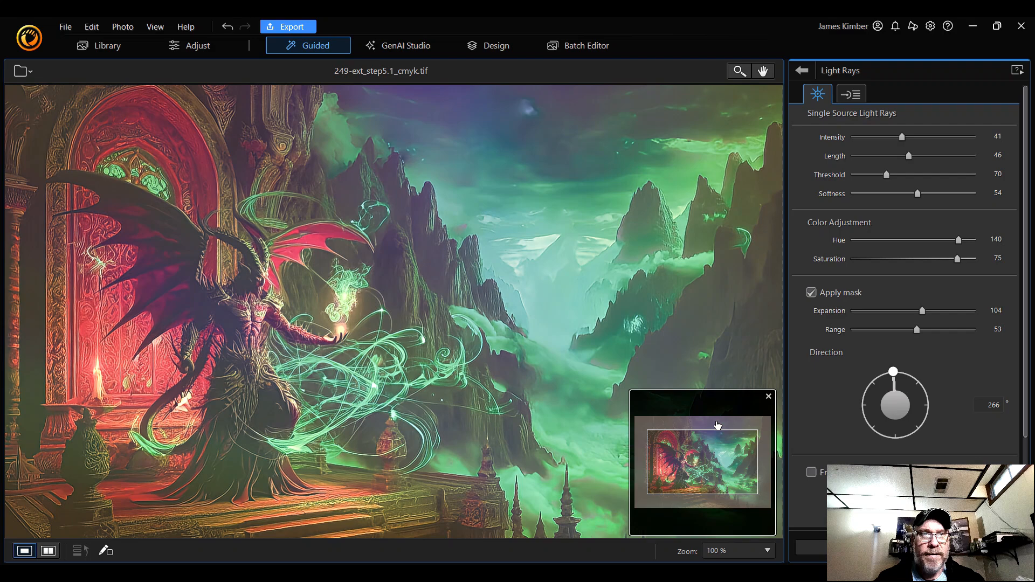
left_click_drag(703, 460, 732, 506)
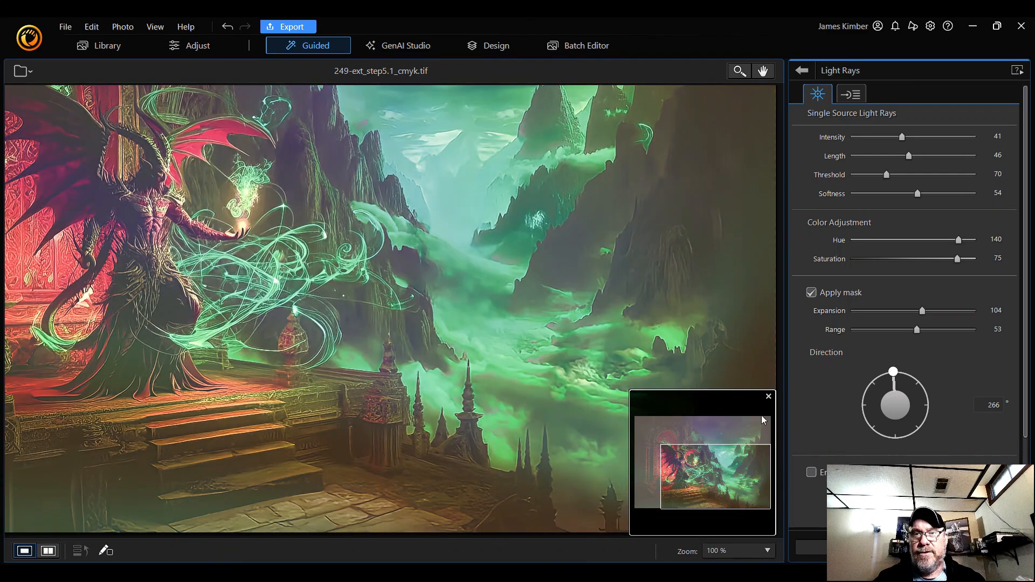
left_click(754, 556)
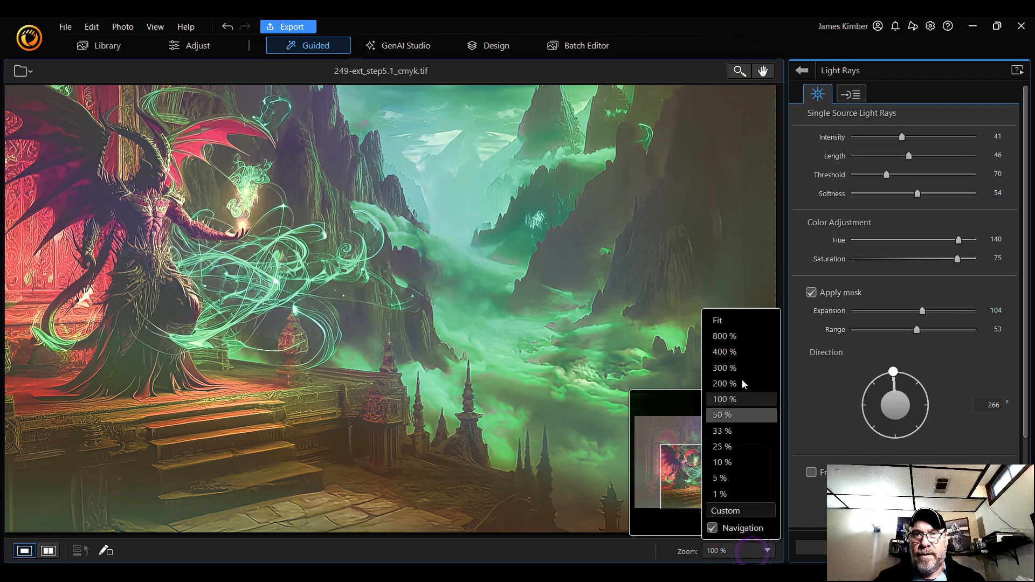
left_click(745, 324)
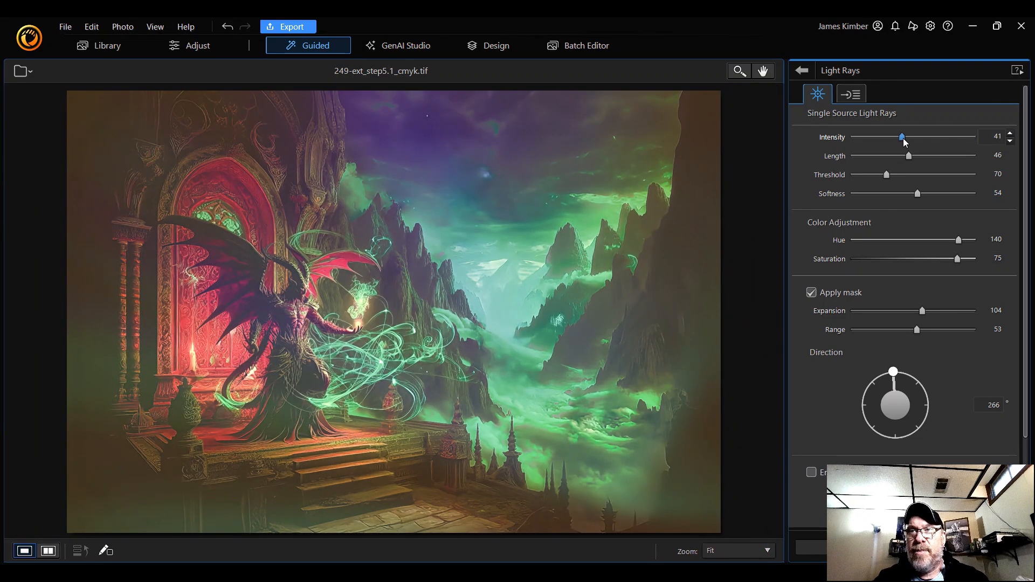
Step: Set the light rays' intensity to 34, threshold to 53, mask expansion to 35 and mask direction to 248°
mouse_move(904, 139)
left_mouse_down()
mouse_move(920, 142)
mouse_move(902, 147)
left_mouse_up()
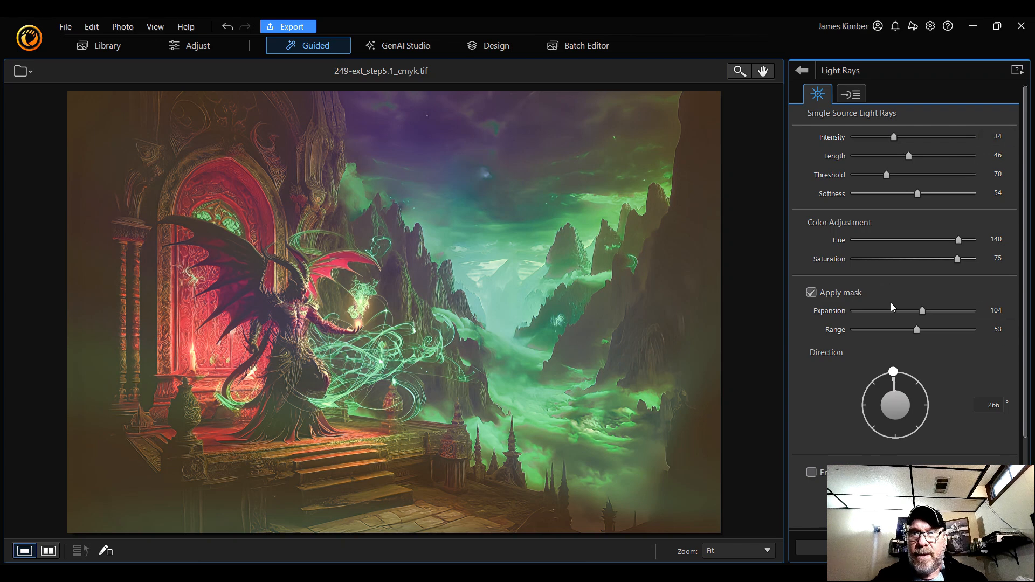
left_click_drag(922, 311, 878, 320)
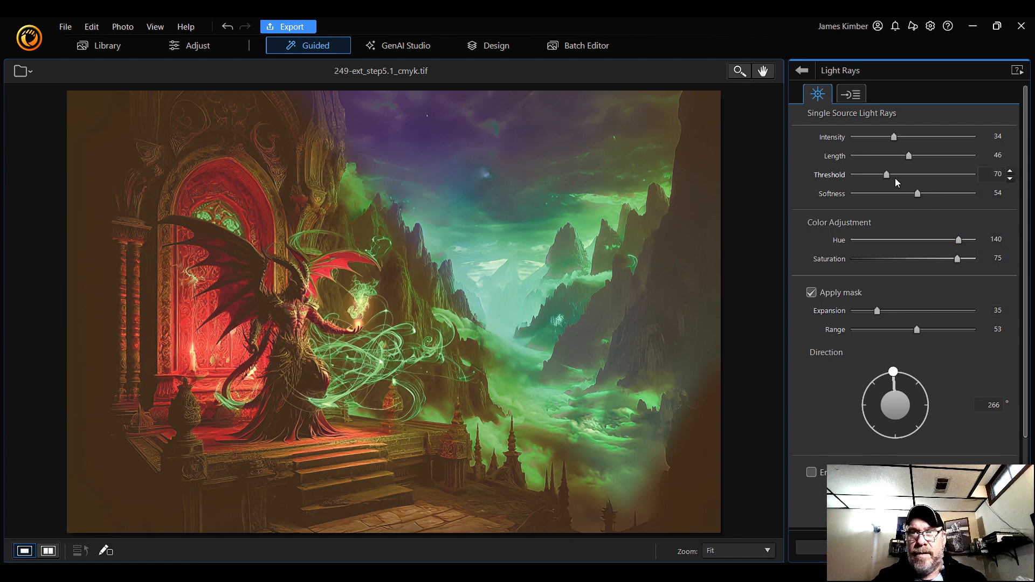
mouse_move(887, 176)
left_mouse_down()
mouse_move(910, 177)
mouse_move(881, 176)
left_mouse_up()
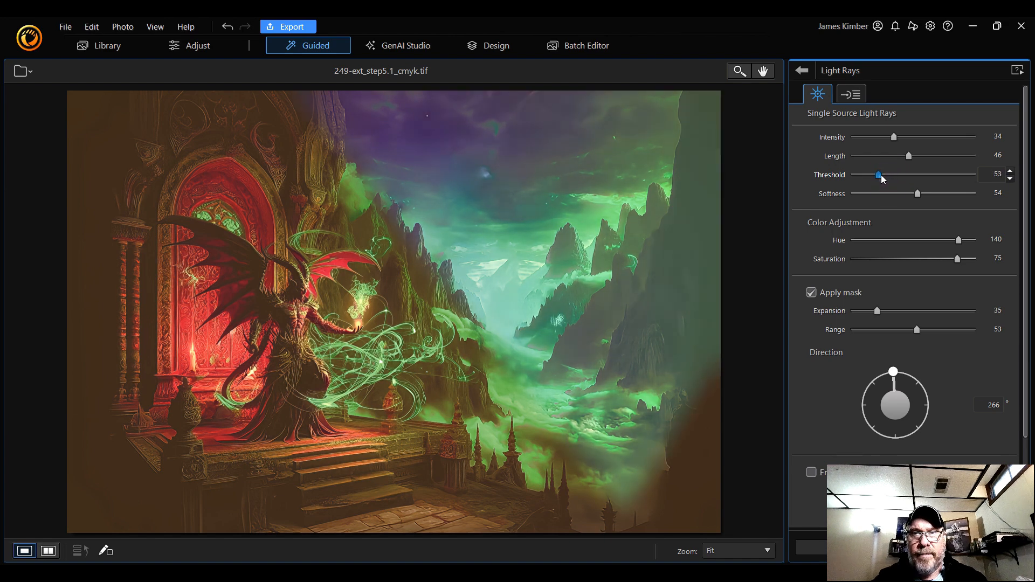
left_click_drag(894, 372, 893, 394)
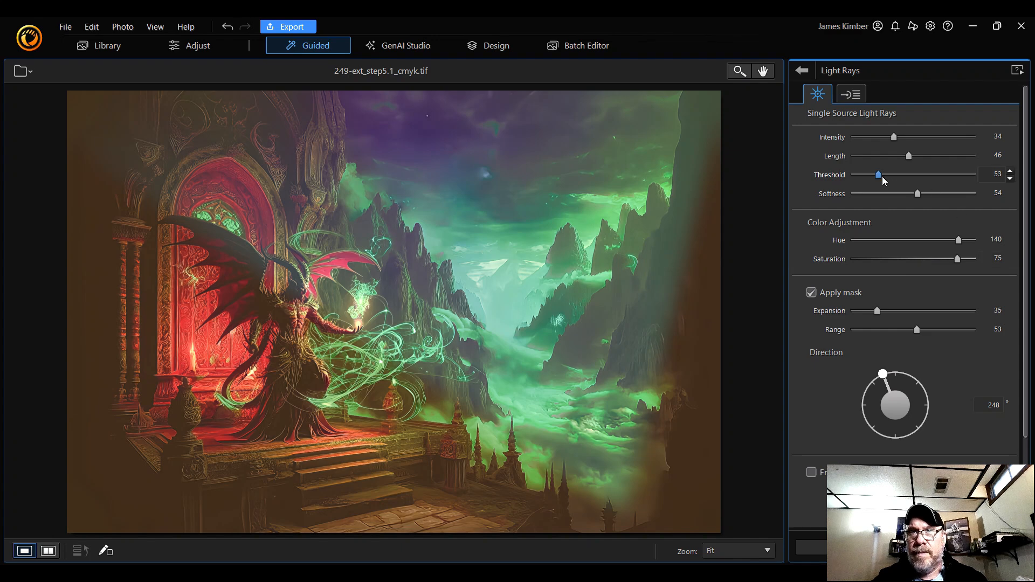
Step: Set the light rays' threshold and softness to 67 each, shorten their length to 25, and leave the Light Rays effect
left_click_drag(882, 176, 934, 197)
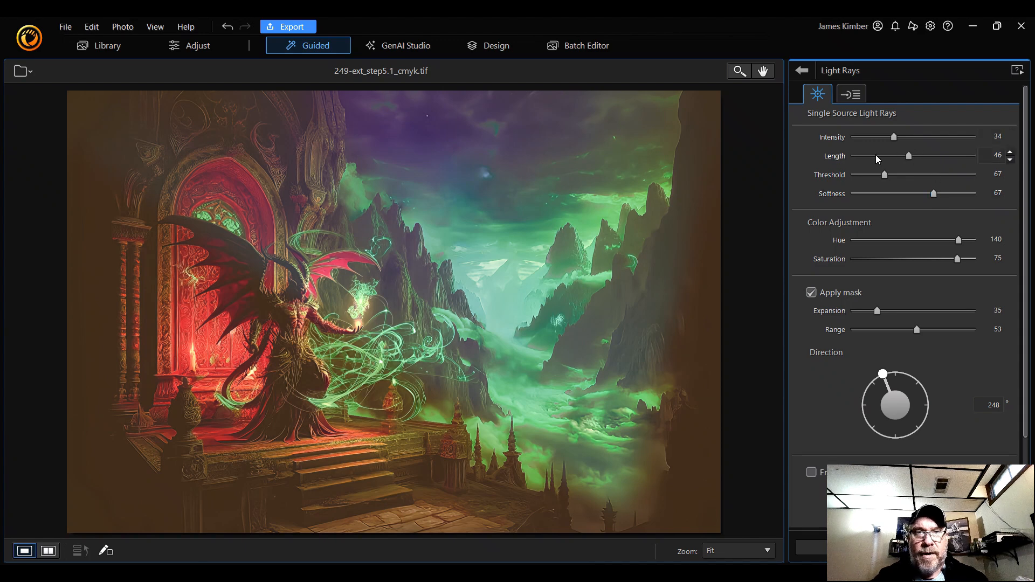
left_click_drag(909, 156, 886, 158)
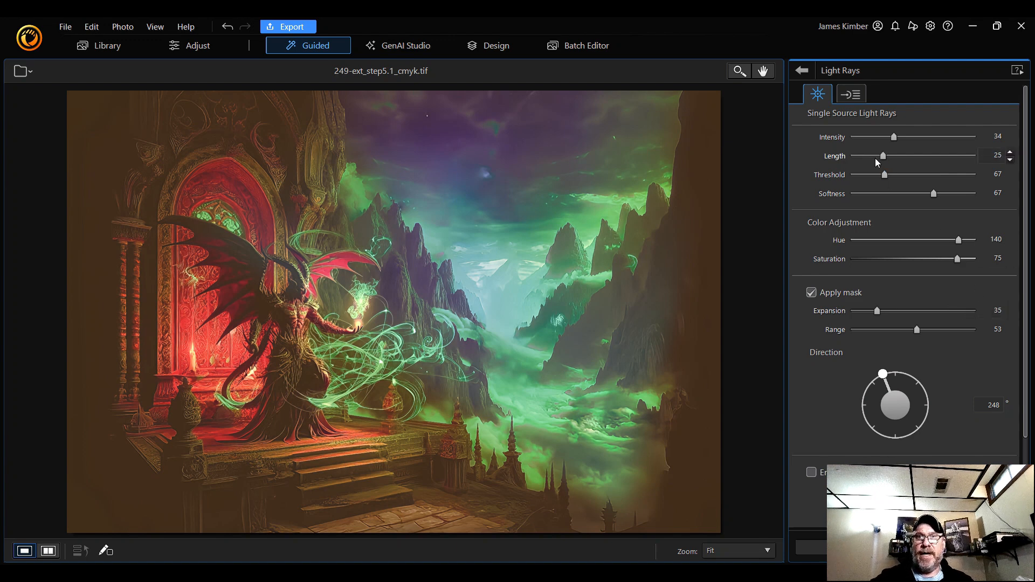
left_click(805, 71)
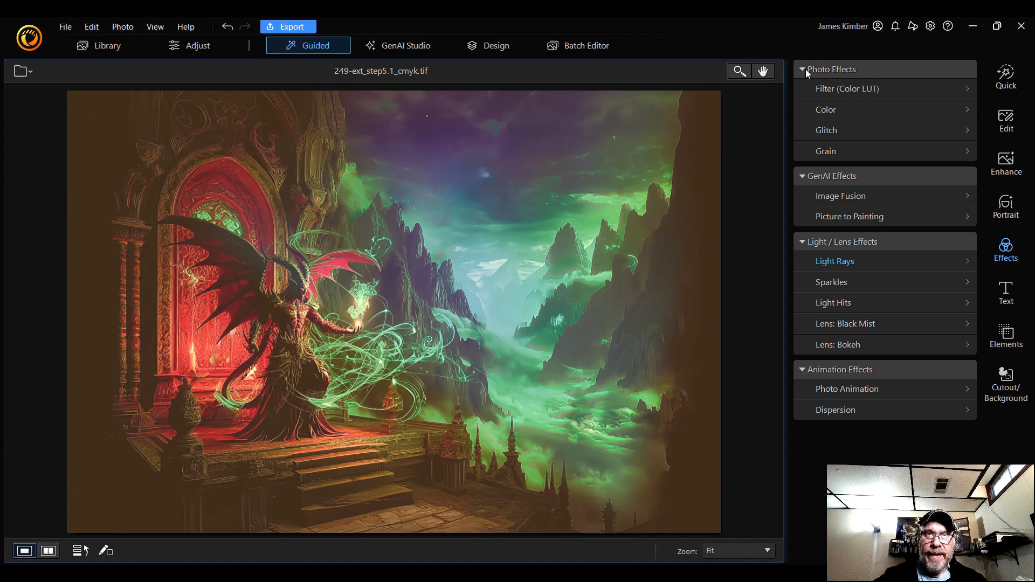
Step: Open the Sparkles effect and remove the automatically added sparkles by setting their style to none
left_click(820, 288)
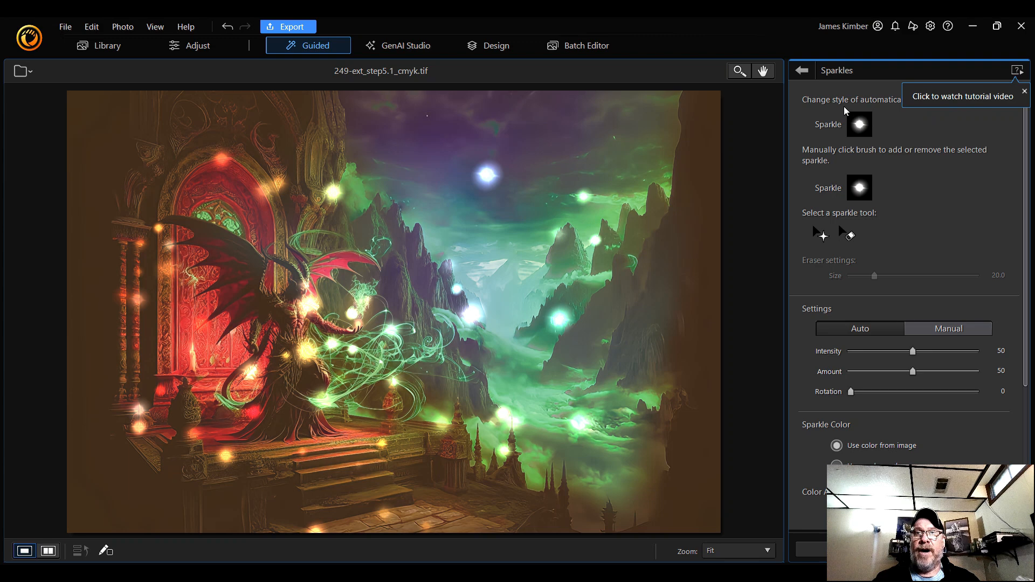
left_click(896, 122)
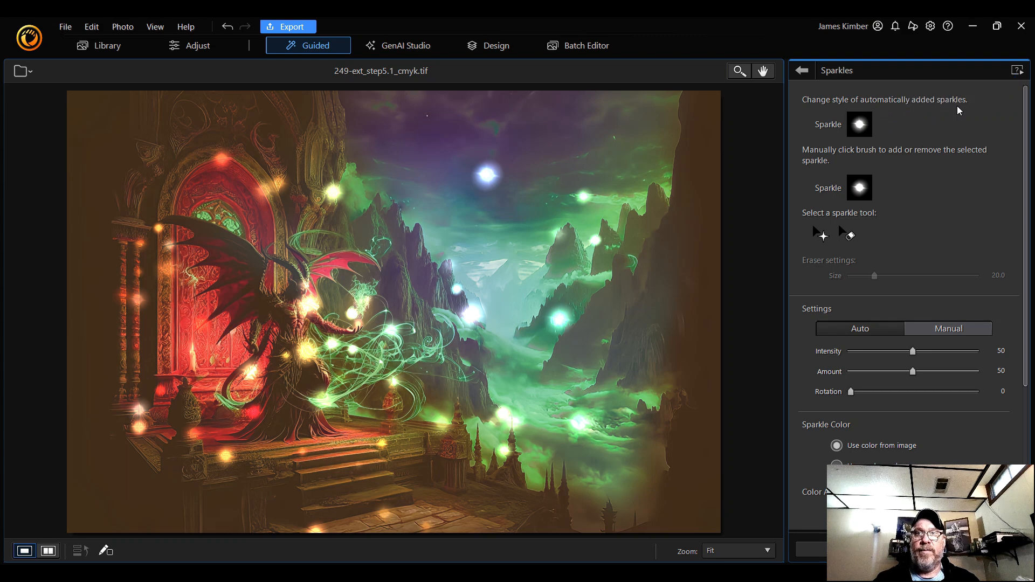
left_click(859, 125)
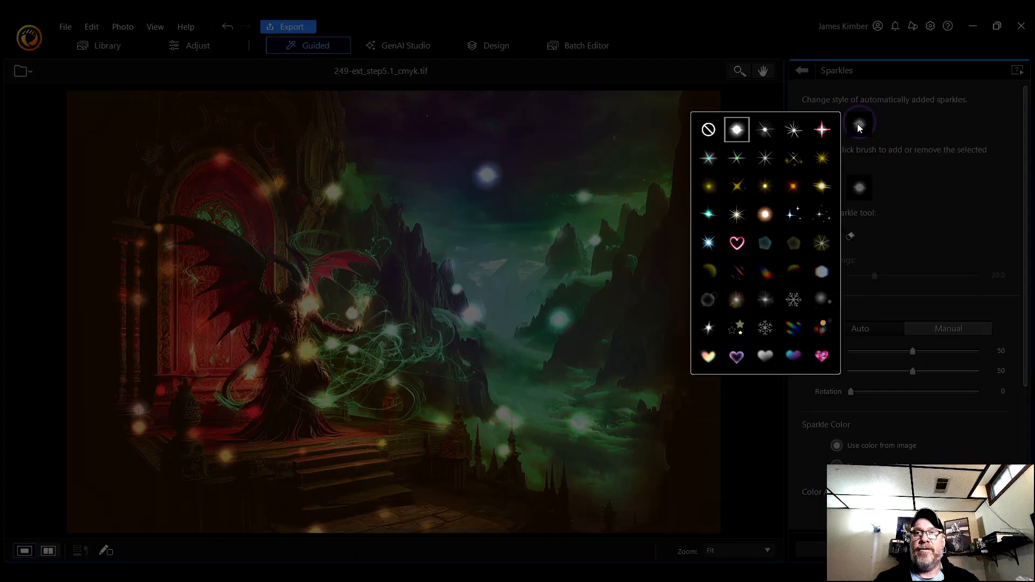
left_click(708, 130)
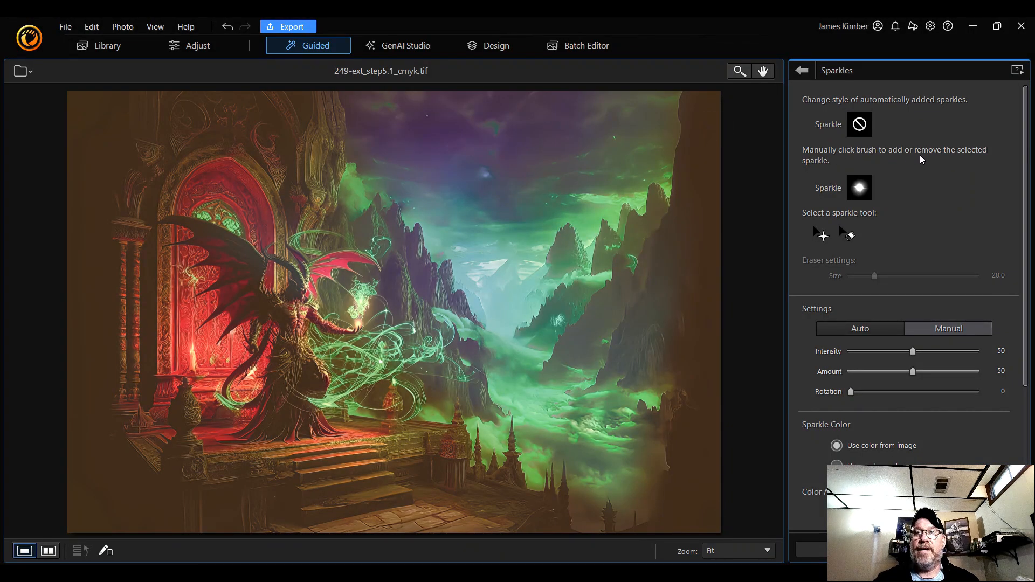
Step: Choose the round orange-white glow as the manual sparkle and place one on the demon's outstretched hand
left_click(858, 188)
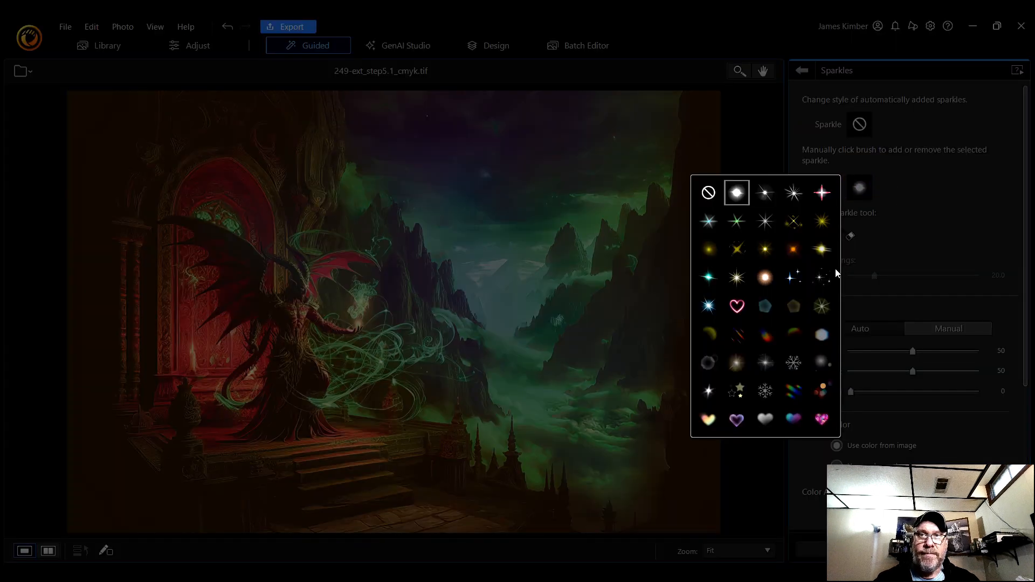
left_click(765, 278)
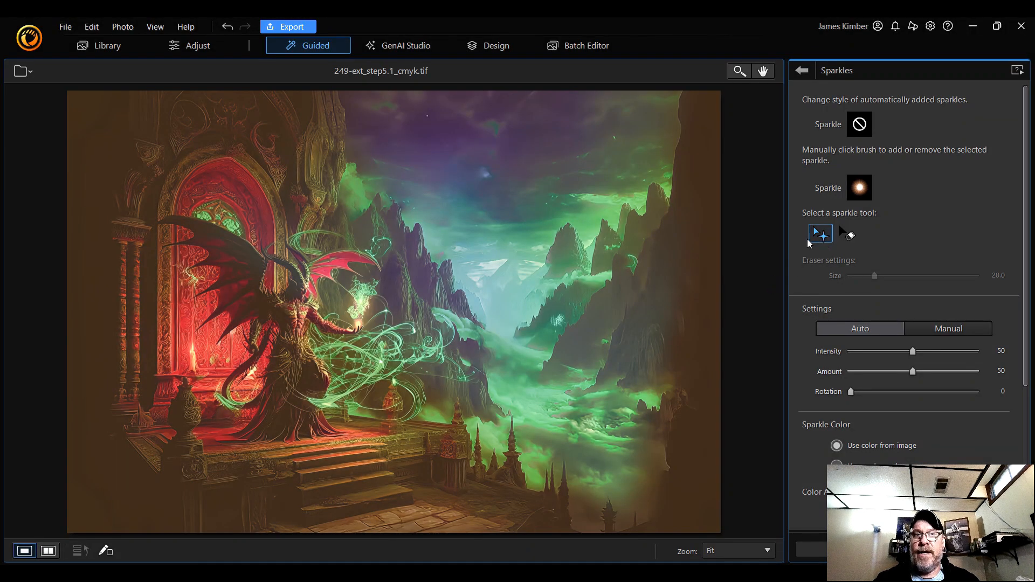
left_click(358, 324)
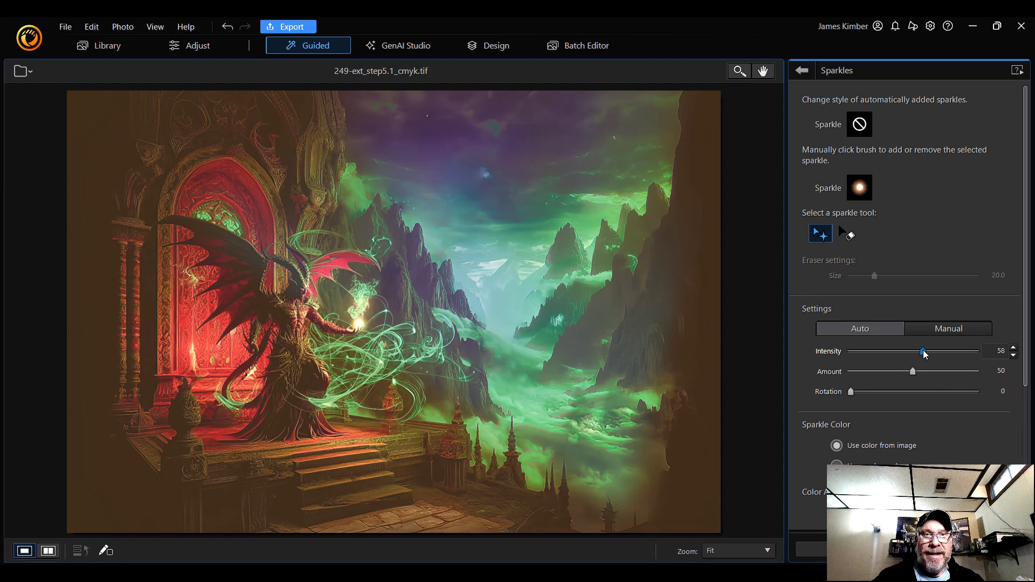
Step: Set the hand sparkle's intensity to 61, amount to 59 and rotation to 162
mouse_move(926, 352)
left_mouse_down()
mouse_move(960, 351)
mouse_move(889, 352)
mouse_move(917, 351)
left_mouse_up()
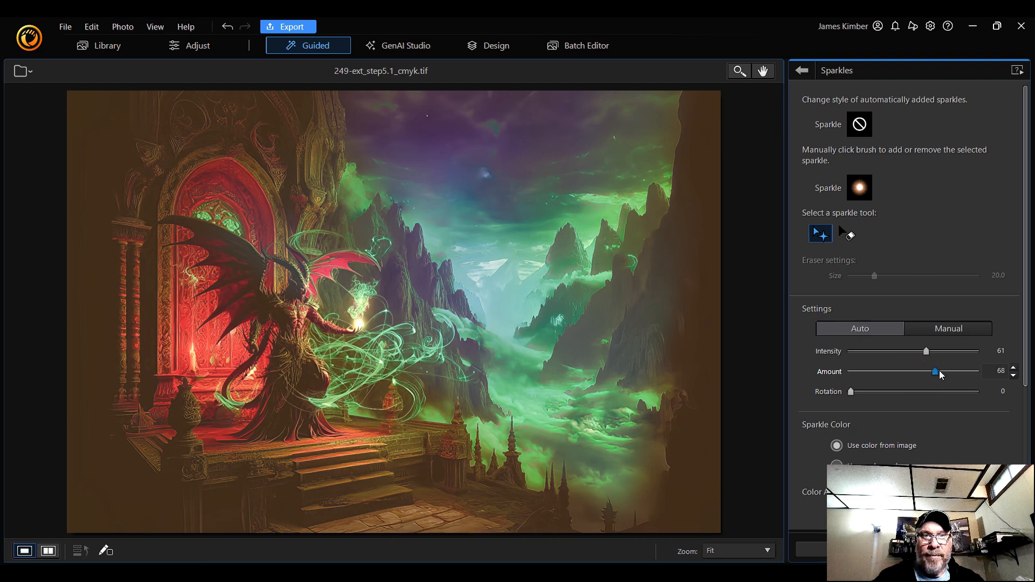
mouse_move(939, 372)
left_mouse_down()
mouse_move(879, 371)
mouse_move(924, 371)
left_mouse_up()
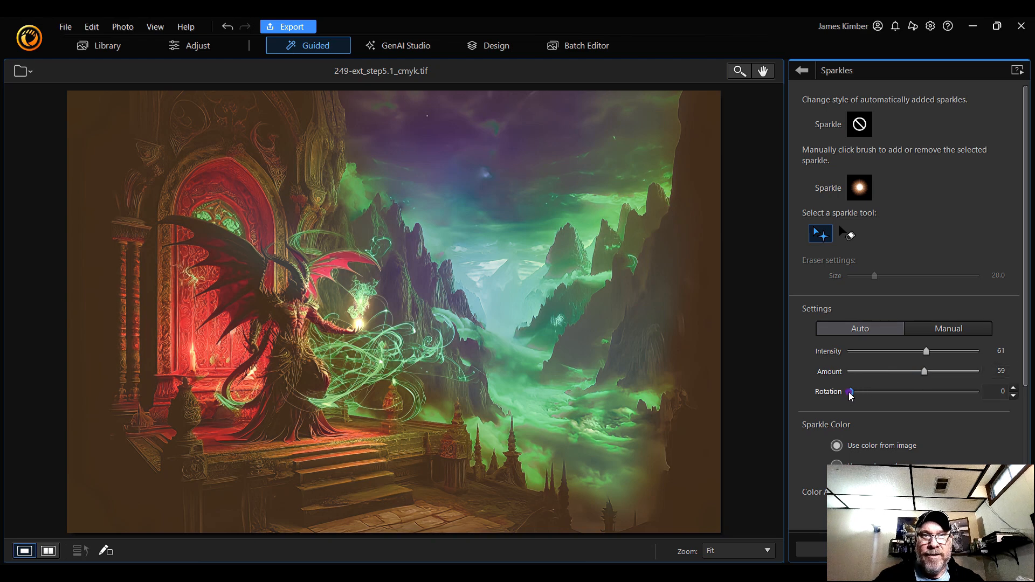
left_click_drag(850, 391, 898, 393)
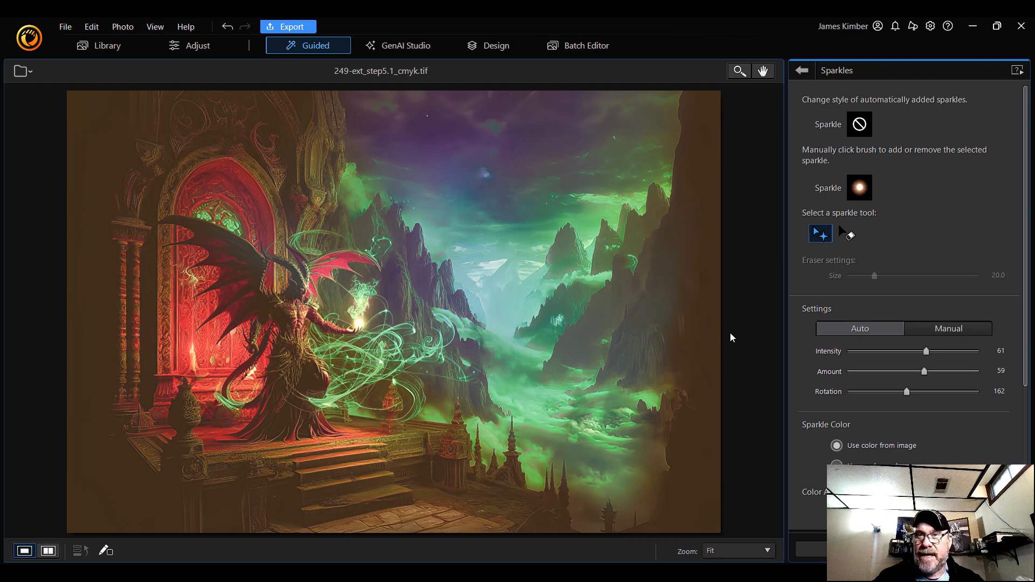
Step: Try a random color for the sparkle, then return to using the color from the image
scroll(932, 442, "down", 4)
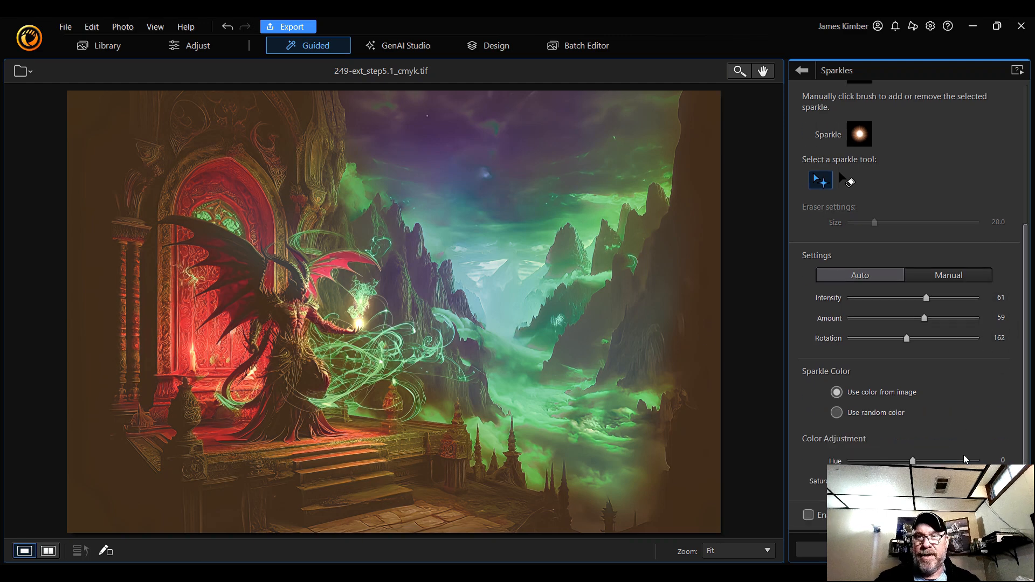
left_click(836, 259)
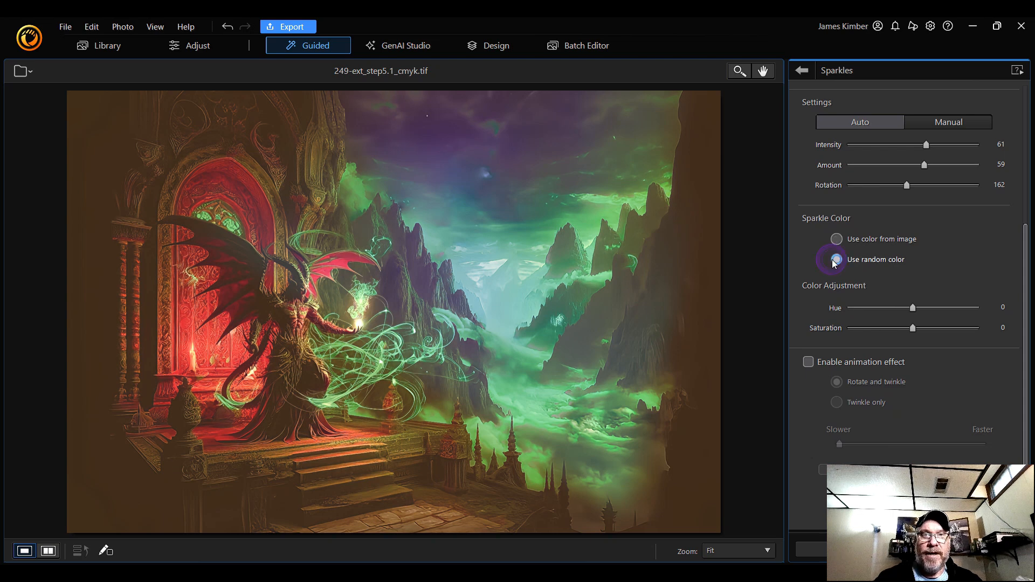
left_click(836, 239)
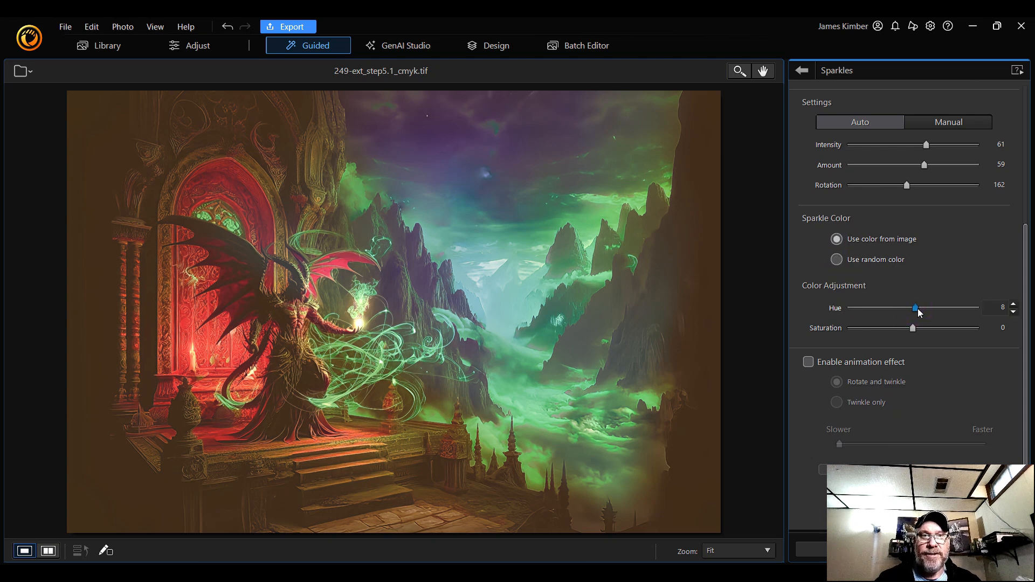
Step: Try a hue of -148 on the hand sparkle at 100% zoom, then reset the hue to 0
mouse_move(914, 309)
left_mouse_down()
mouse_move(979, 307)
mouse_move(907, 309)
left_mouse_up()
left_click_drag(890, 308, 861, 306)
left_click(748, 555)
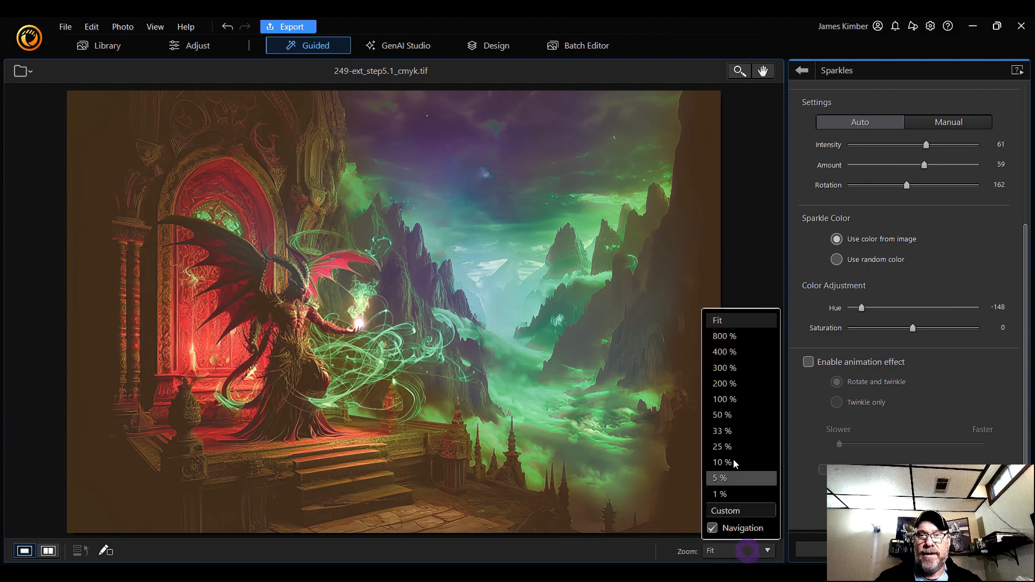
left_click(738, 402)
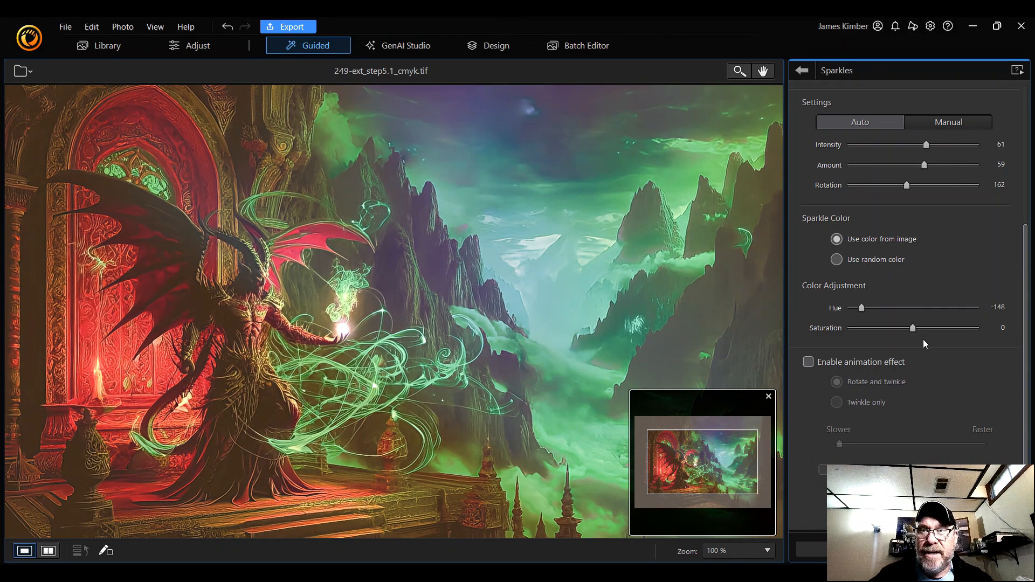
left_click_drag(861, 308, 901, 312)
double_click(909, 306)
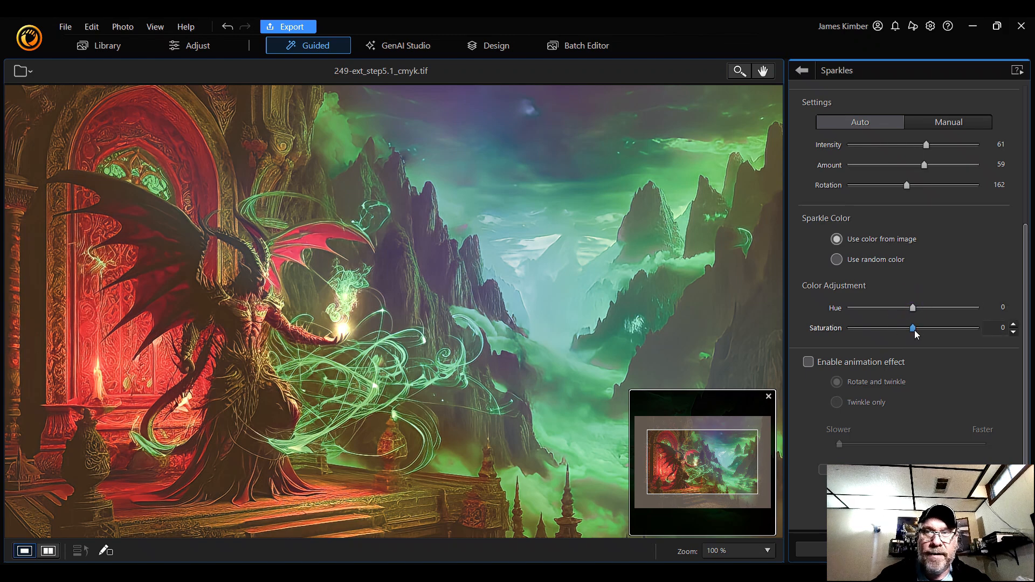
Step: Raise the hand sparkle's saturation to 89 and shift its hue to -16
left_click_drag(949, 335, 968, 333)
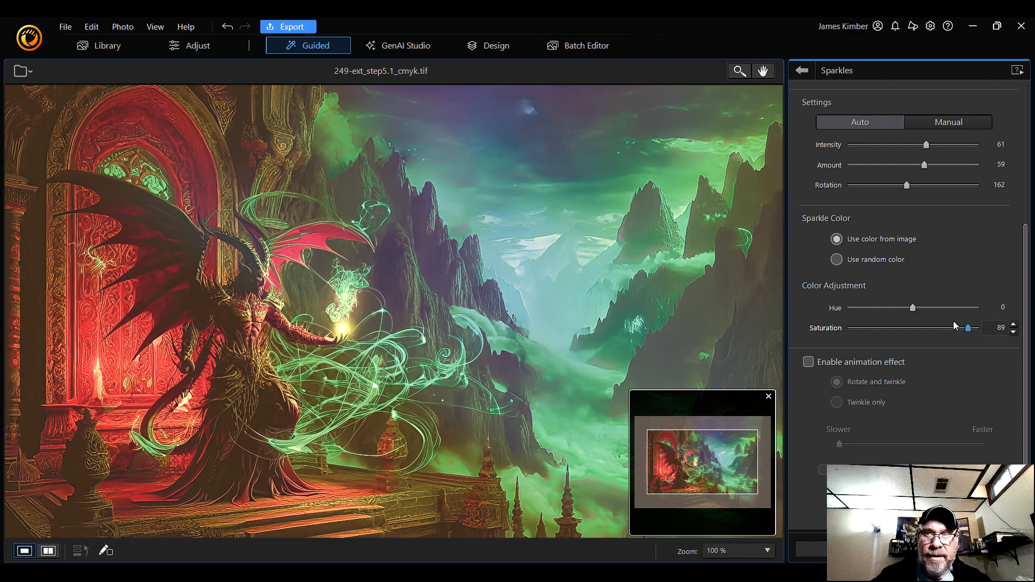
mouse_move(914, 306)
left_mouse_down()
mouse_move(929, 310)
mouse_move(907, 312)
left_mouse_up()
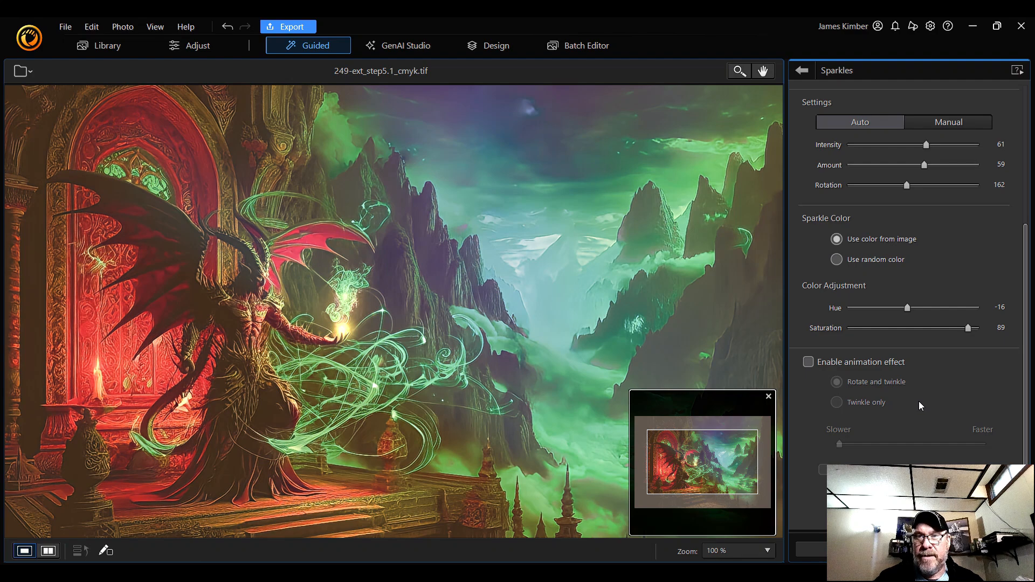
Step: Switch the manual sparkle to the pale blue star style and raise its intensity to 85
scroll(922, 397, "up", 5)
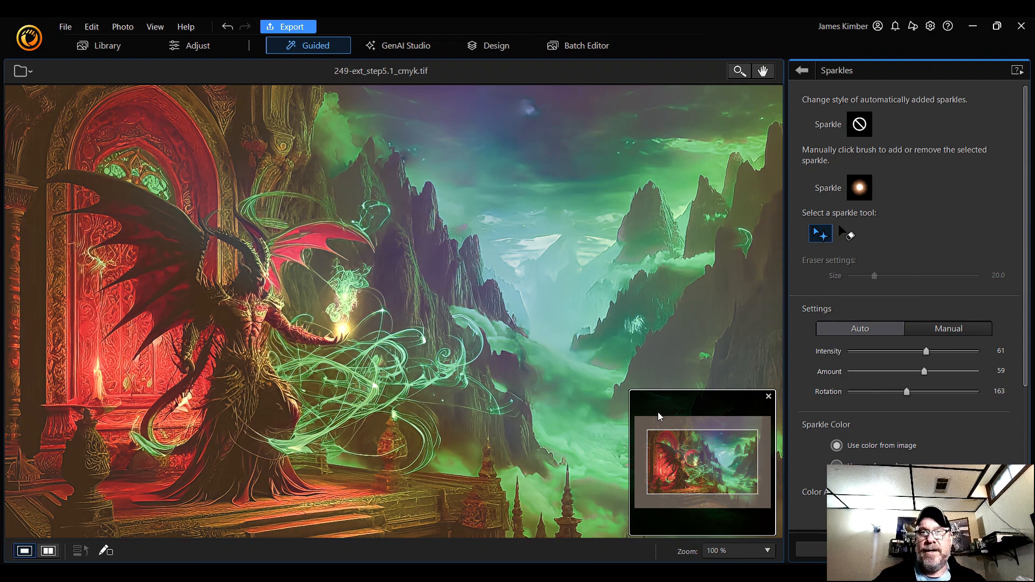
left_click(859, 188)
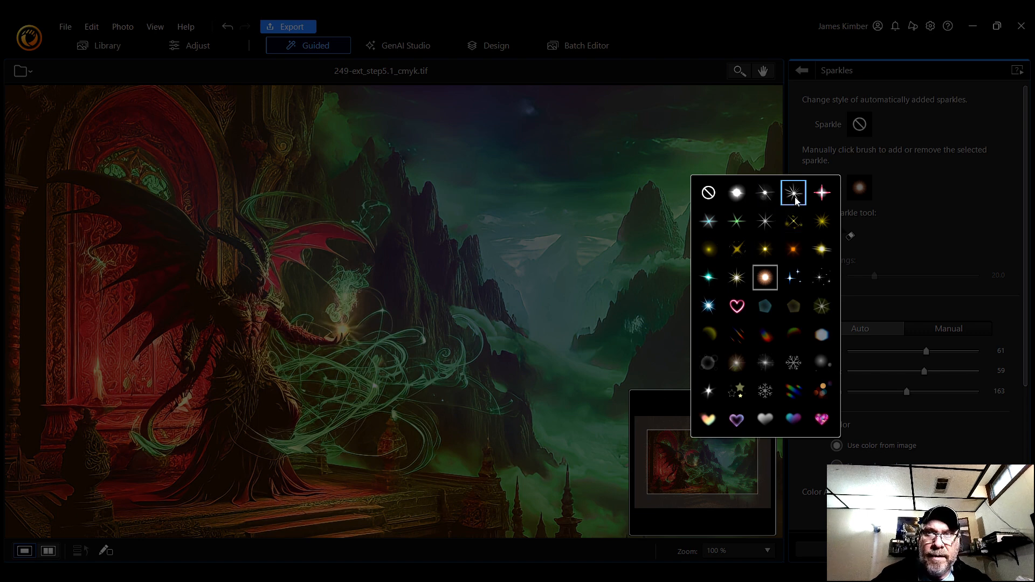
left_click(711, 221)
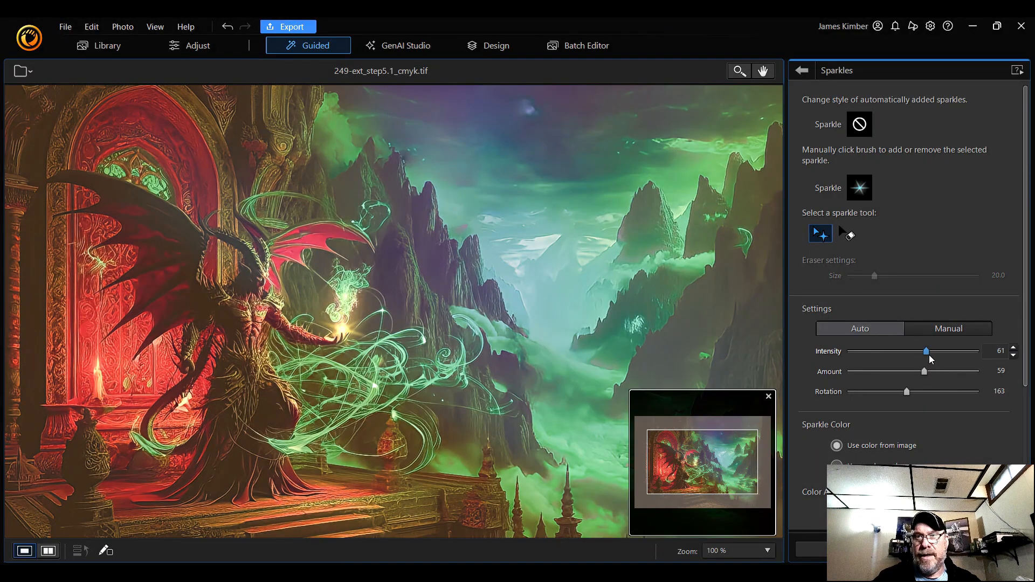
left_click_drag(937, 355, 958, 357)
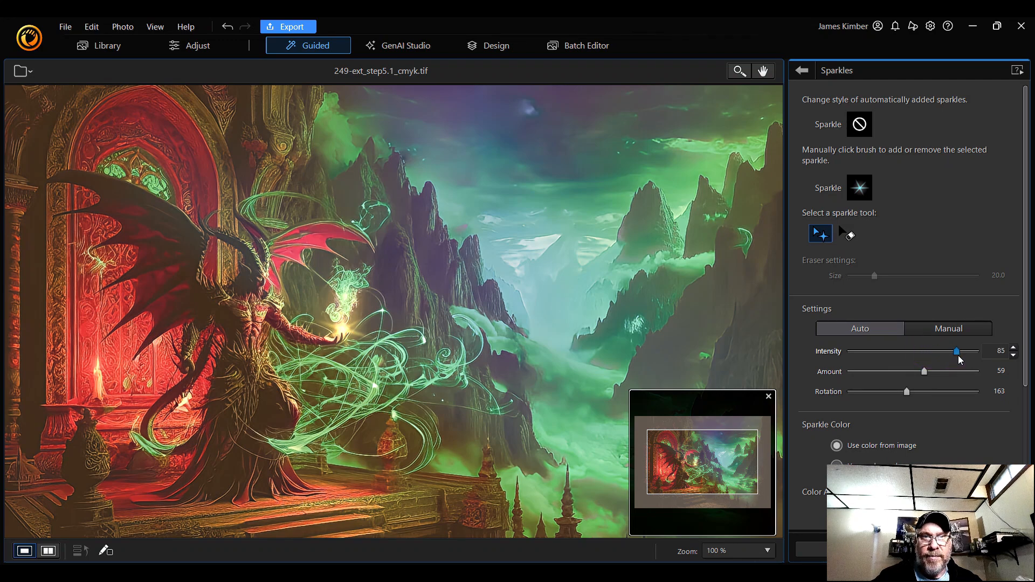
Step: Set the hand sparkle's amount to 50, its rotation to 145 and its saturation to 80
left_click_drag(922, 371, 900, 391)
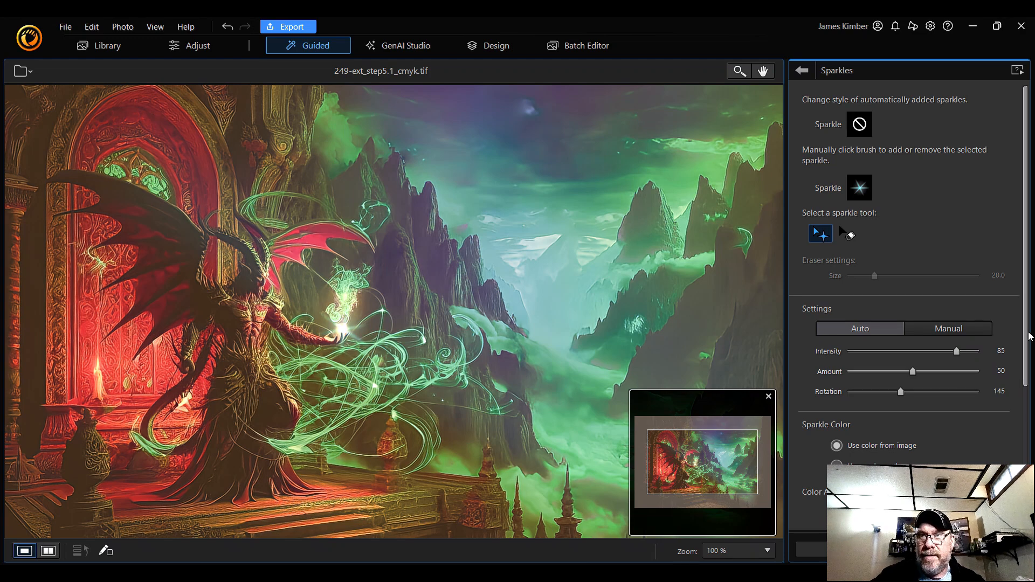
left_click_drag(1026, 348, 1026, 452)
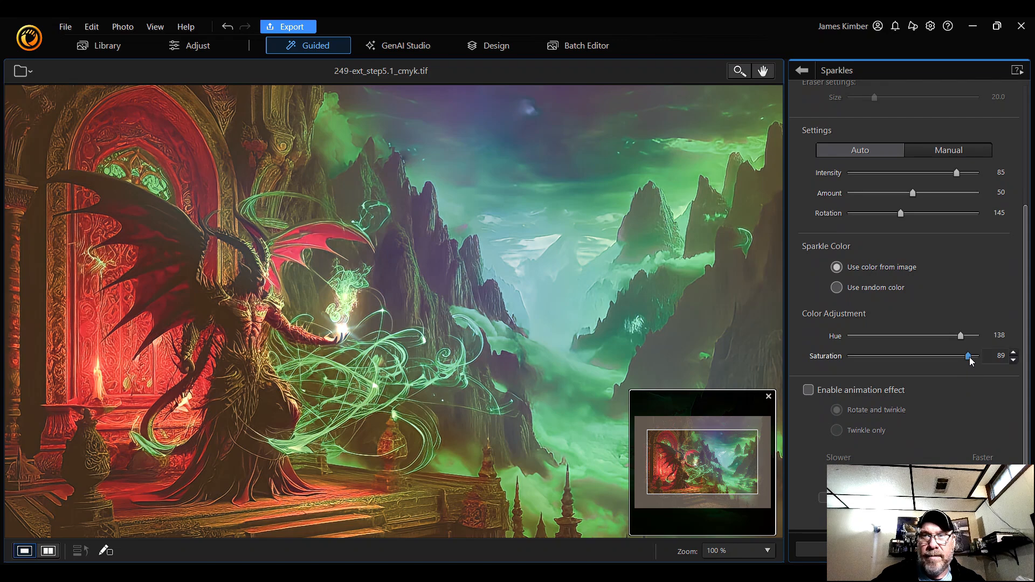
left_click(963, 356)
left_click_drag(962, 356, 930, 339)
Step: Try several hue values on the hand sparkle and fine-tune the hue to 104
left_click(962, 338)
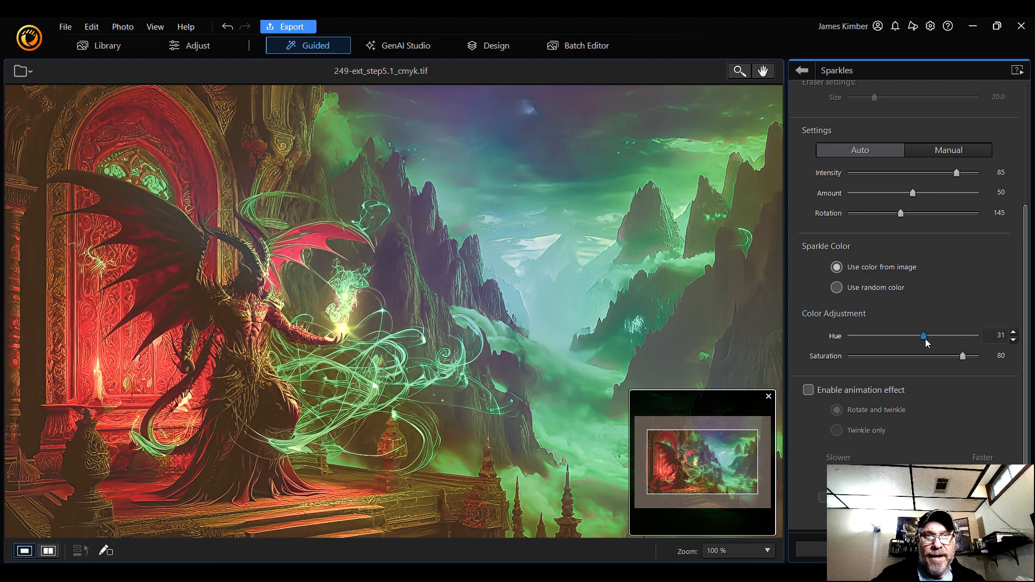
mouse_move(937, 341)
left_mouse_down()
mouse_move(977, 339)
mouse_move(947, 339)
left_mouse_up()
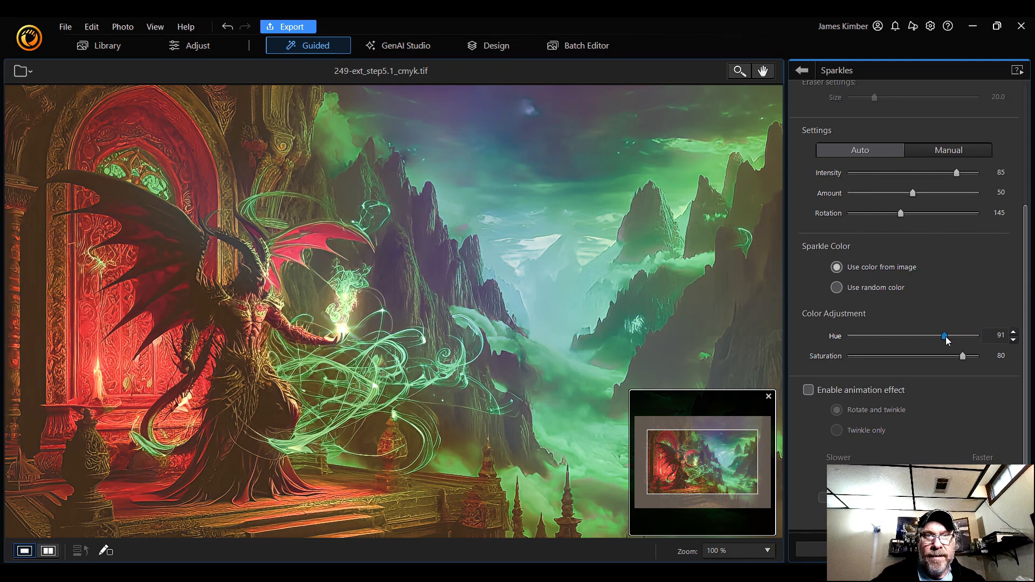
left_click(1013, 340)
left_click(1013, 339)
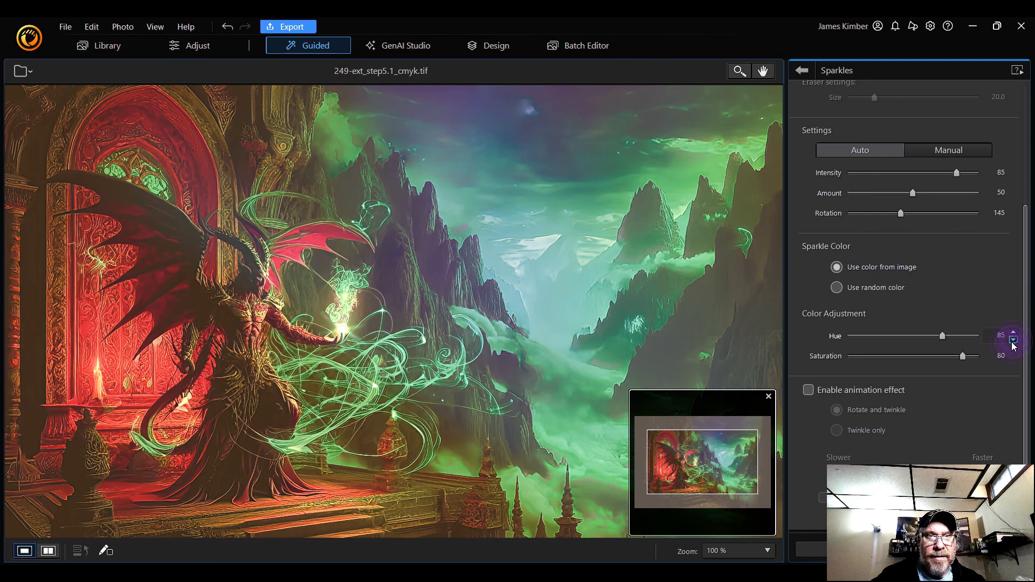
left_click(1014, 332)
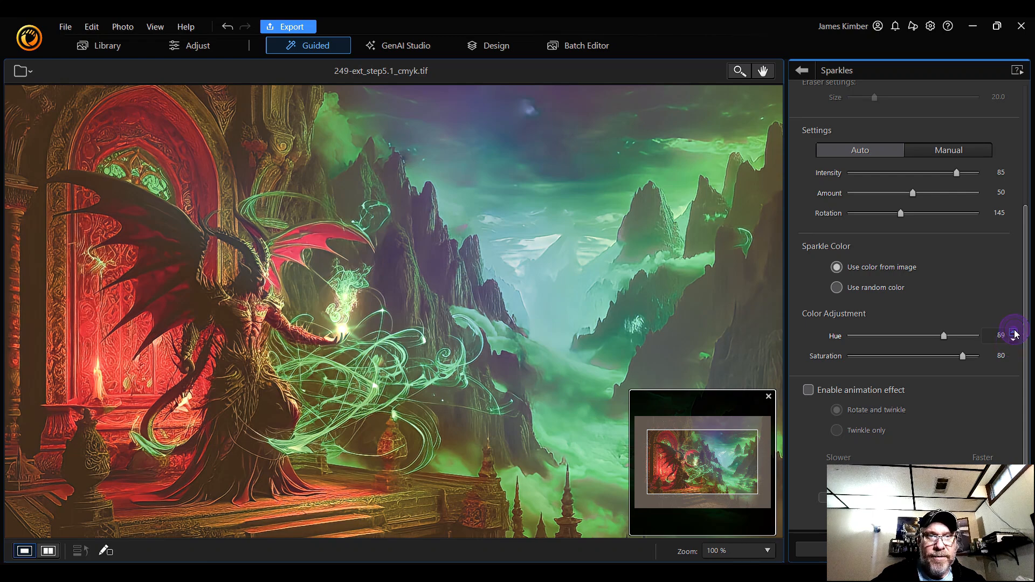
left_click(1013, 334)
left_click(1014, 334)
left_click(1013, 334)
left_click(1013, 334)
left_click(1013, 334)
left_click(1013, 333)
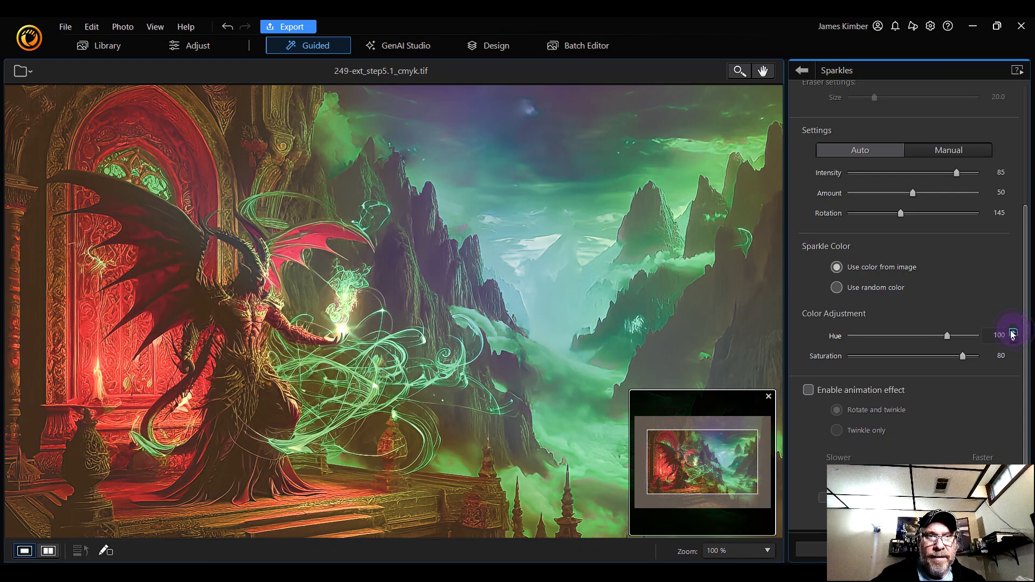
left_click(1012, 334)
left_click(1011, 334)
left_click(1013, 333)
left_click(1012, 333)
left_click(1013, 333)
left_click(1013, 333)
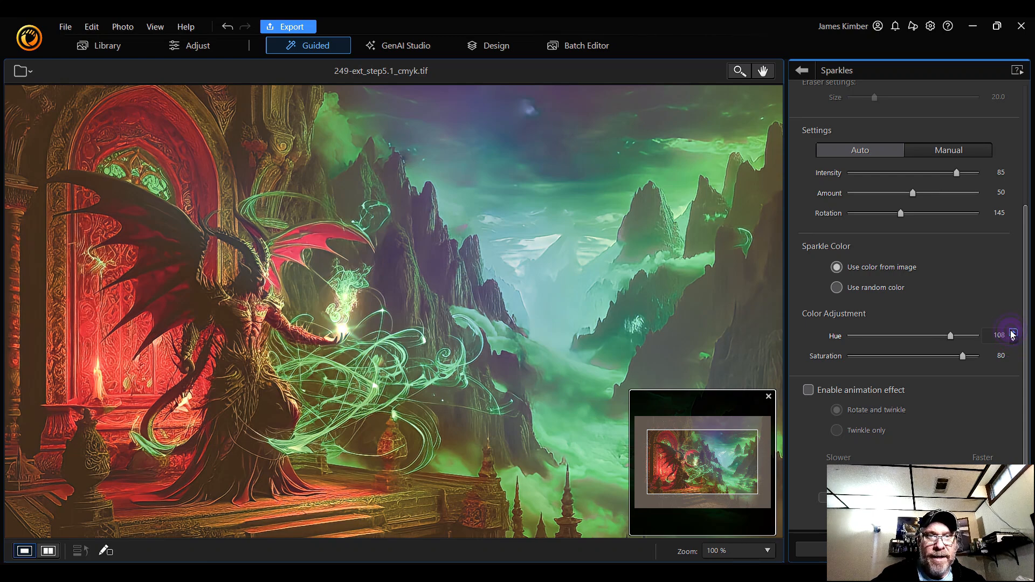
left_click(1012, 333)
left_click(1013, 333)
left_click(1013, 333)
left_click(1013, 340)
left_click(1014, 339)
left_click(1013, 340)
left_click(1013, 339)
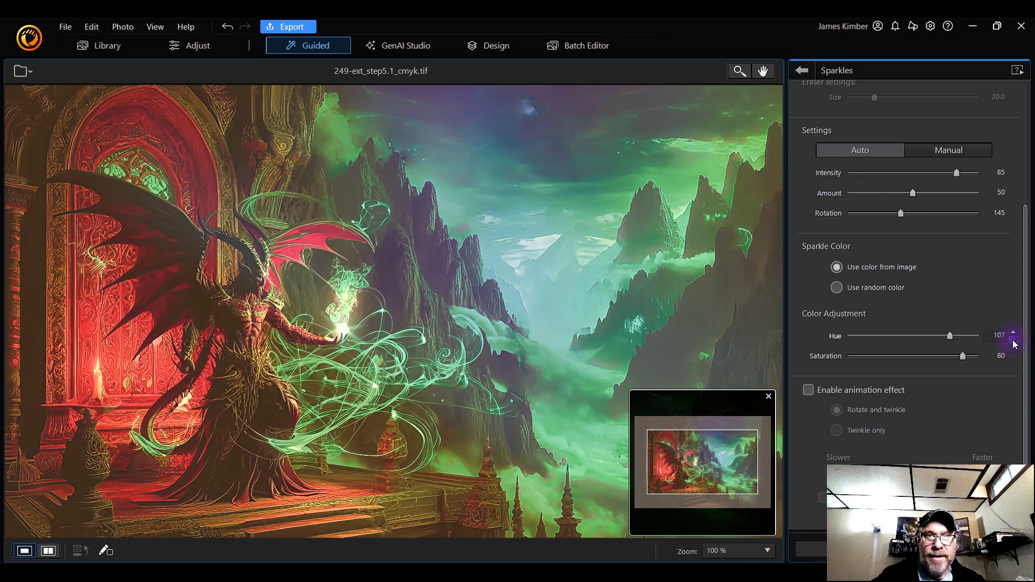
left_click(1013, 339)
left_click(1013, 340)
left_click(1013, 340)
left_click(1014, 339)
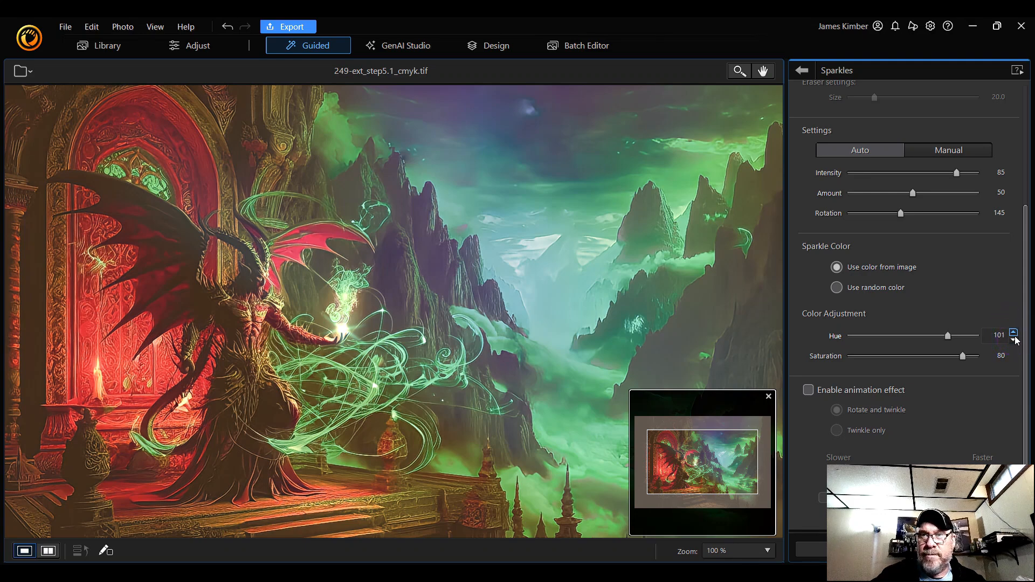
left_click(1013, 334)
left_click(1013, 333)
left_click(1013, 333)
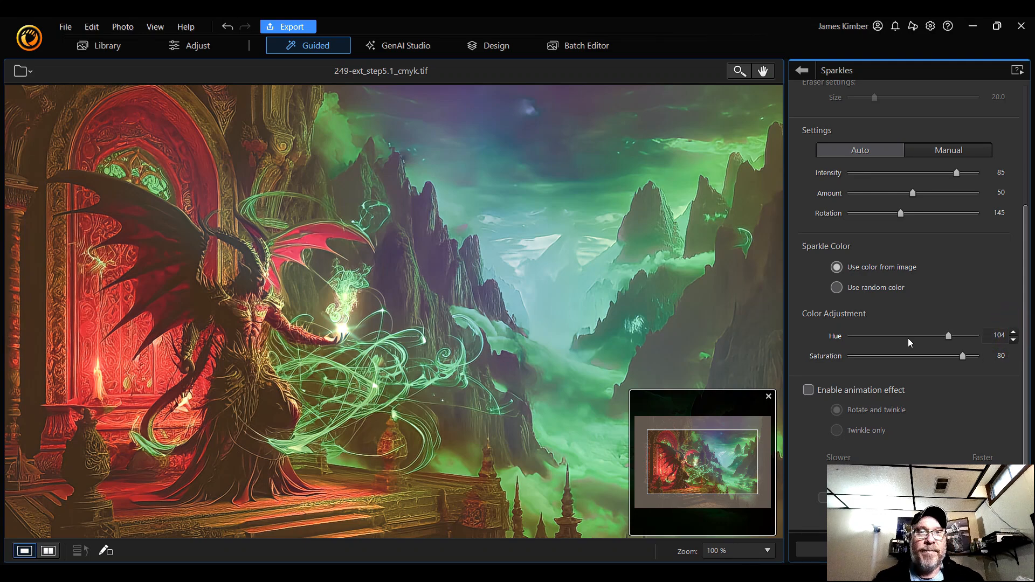
left_click(854, 392)
left_click(854, 392)
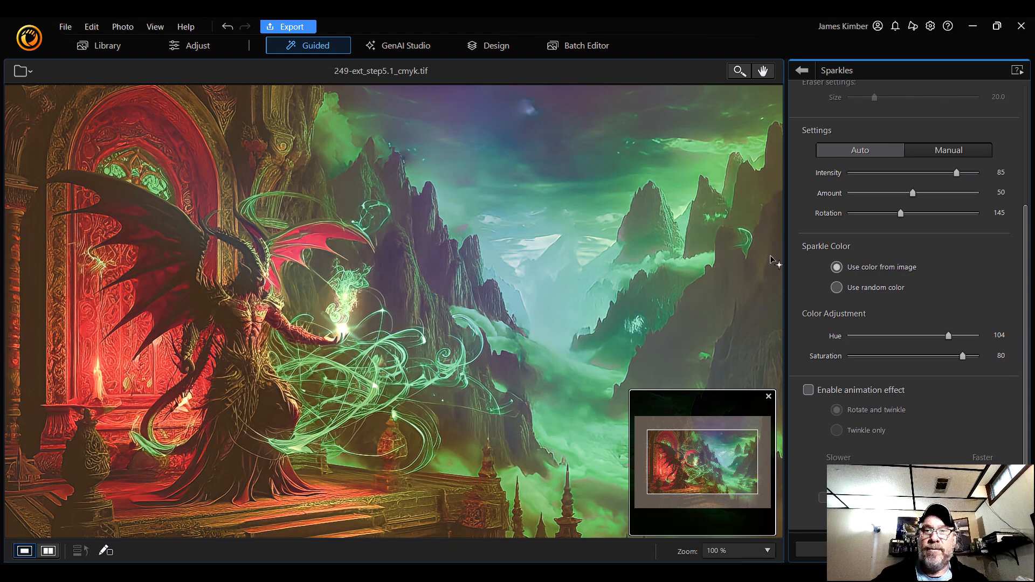
Step: Leave the Sparkles effect and open the advanced export options for the finished artwork
left_click(798, 70)
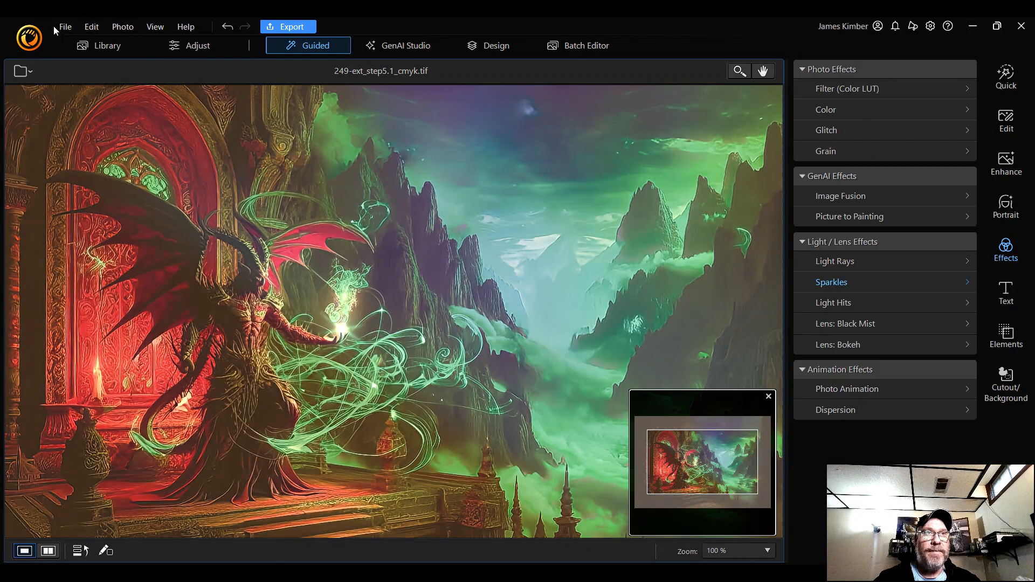
left_click(68, 27)
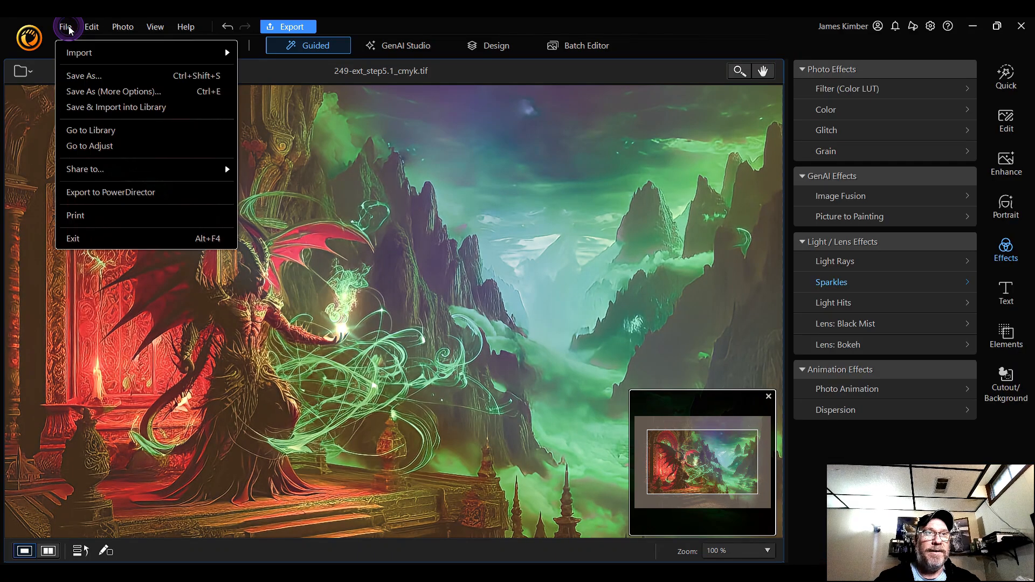
left_click(114, 93)
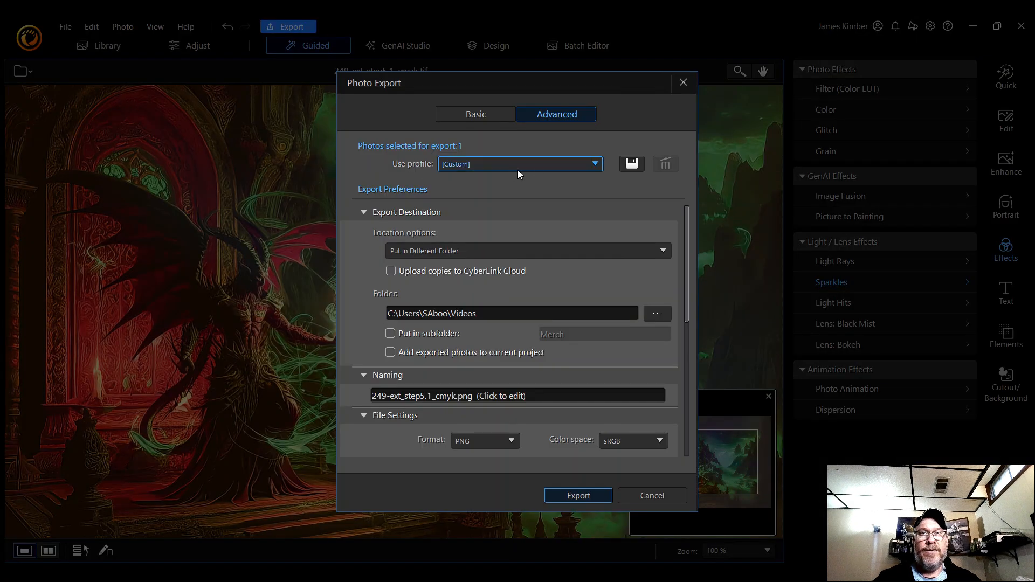
scroll(534, 405, "down", 3)
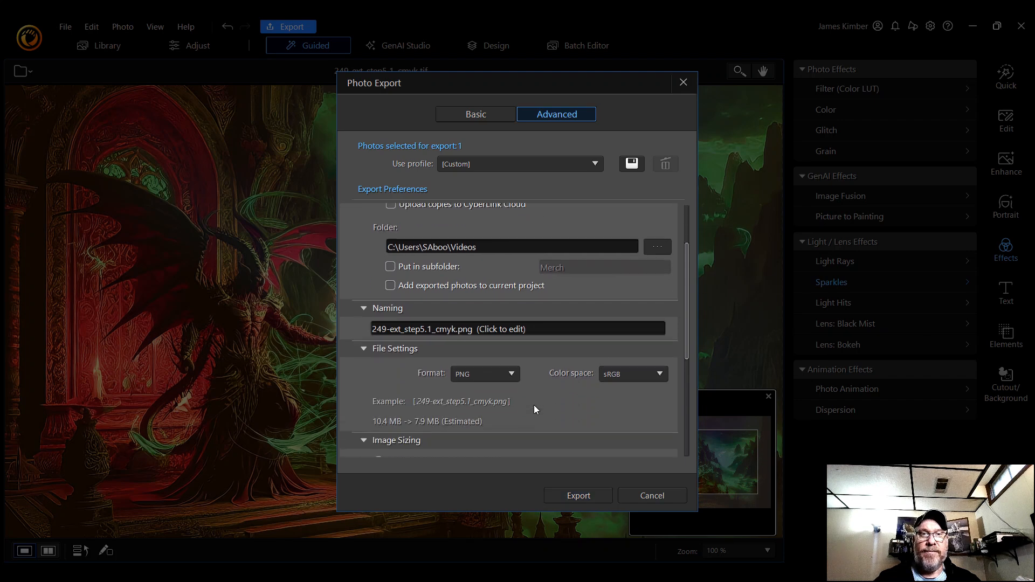
Step: Name the exported file 249-ext_step5.2 and review the remaining file and image sizing settings
left_click(453, 315)
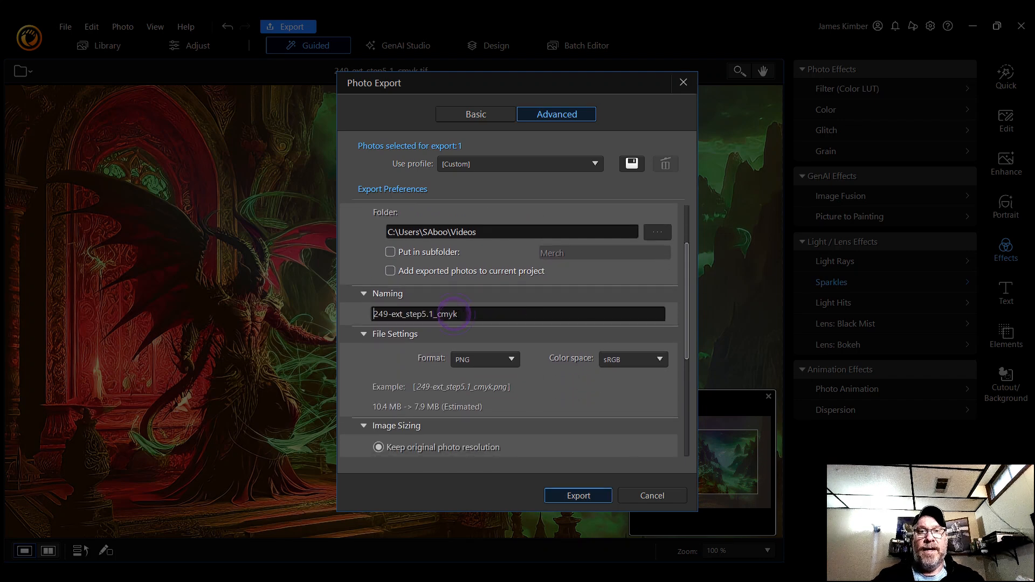
left_click_drag(458, 314, 430, 314)
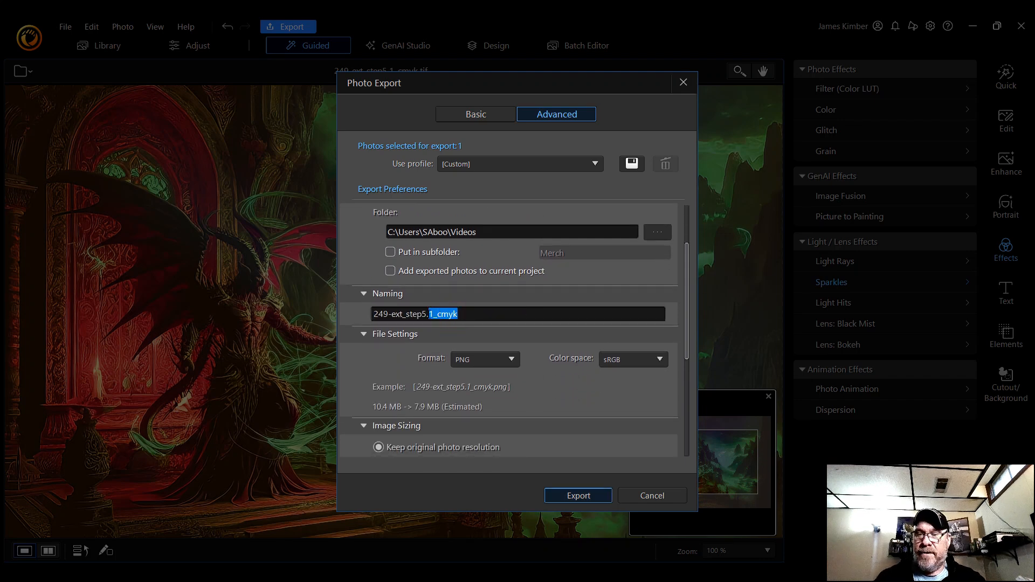
type("2")
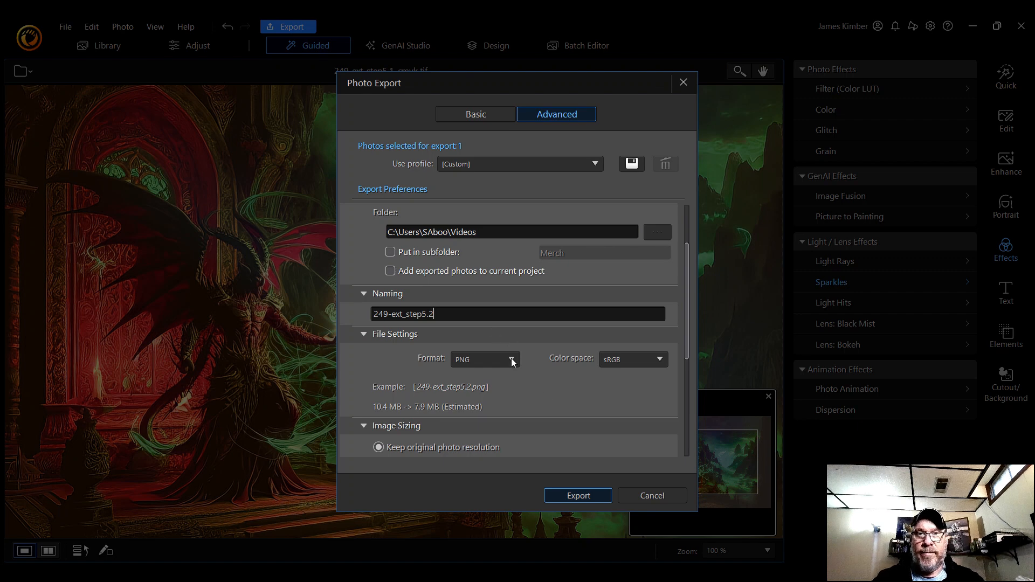
scroll(577, 382, "down", 8)
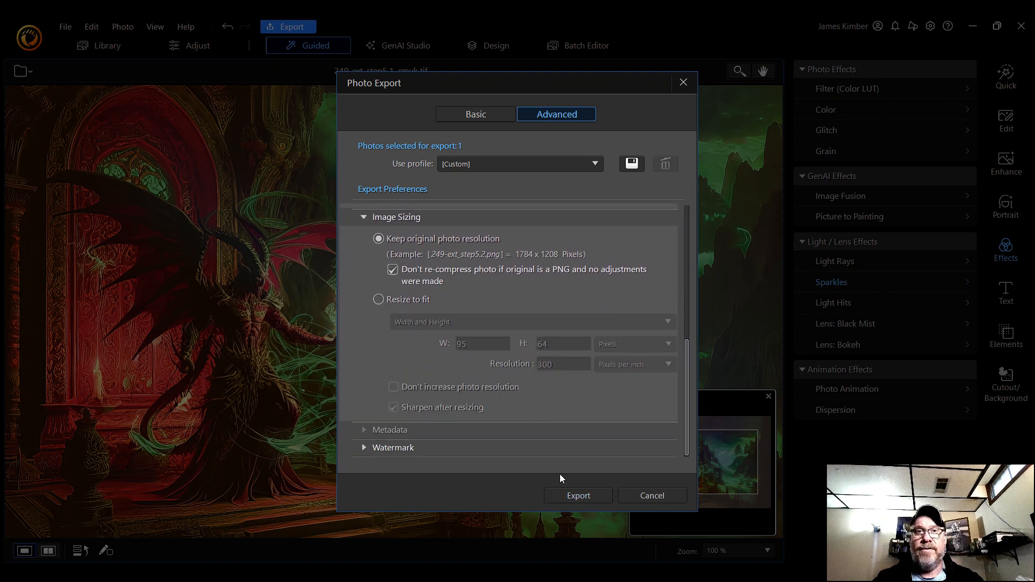
scroll(517, 337, "up", 6)
scroll(516, 338, "up", 3)
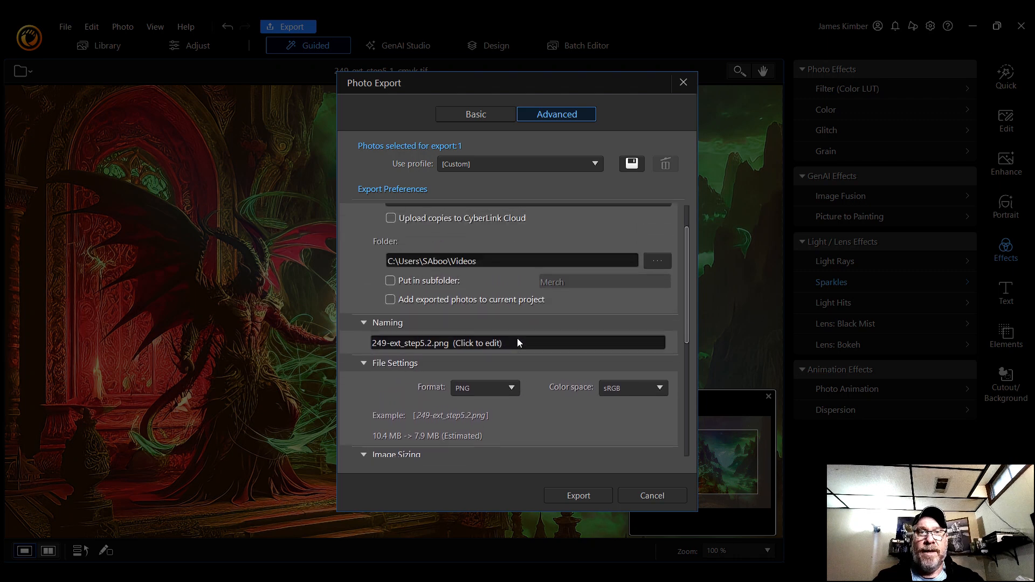
Step: Set the export destination to the Extended images folder and export the image
left_click(662, 268)
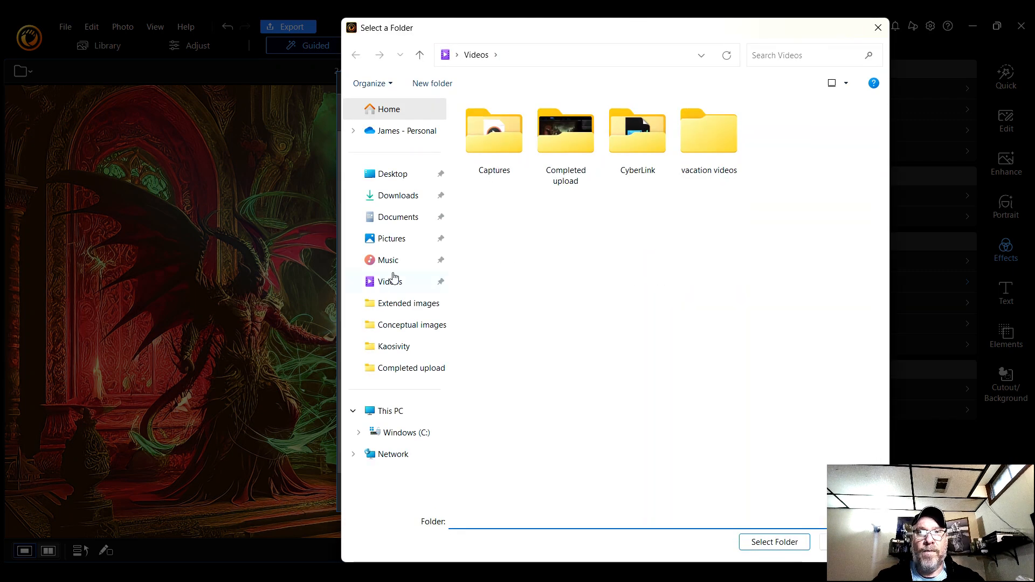
left_click(421, 303)
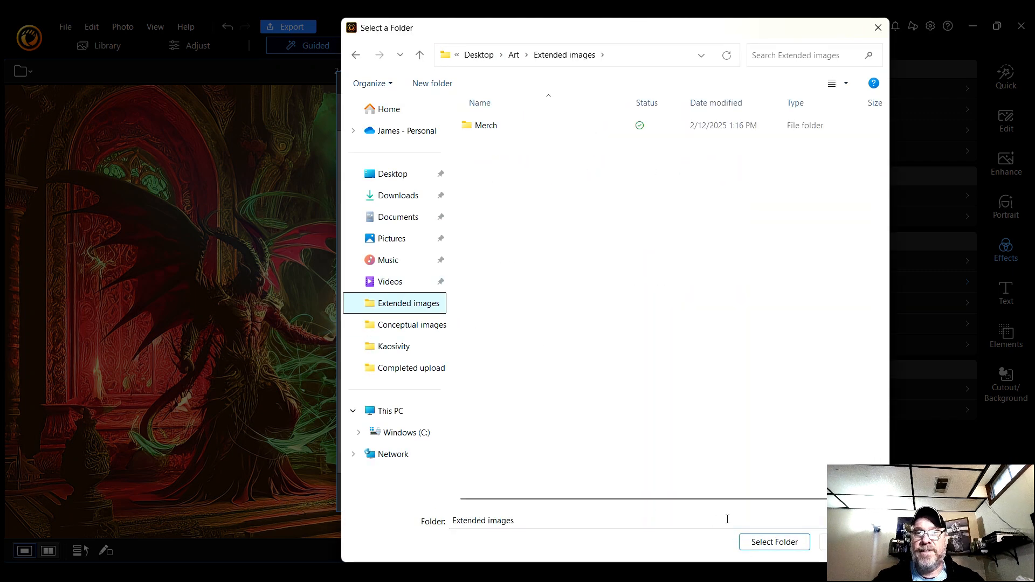
left_click(781, 546)
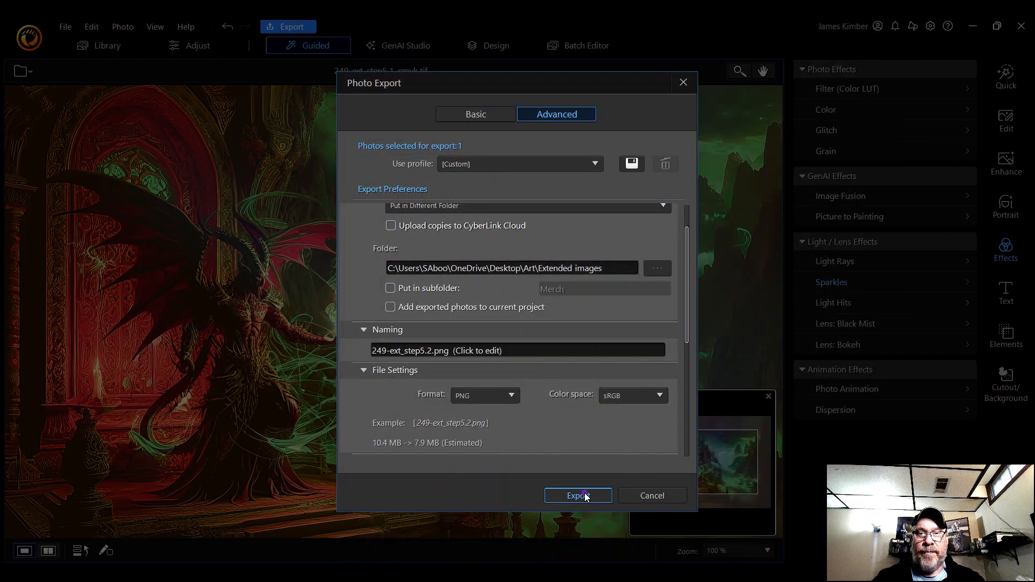
left_click(577, 495)
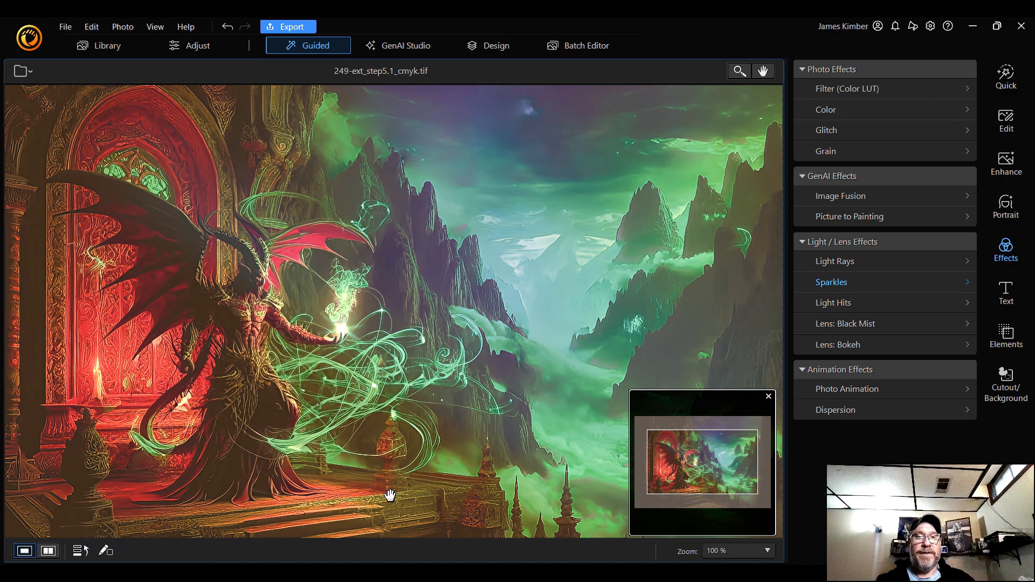
left_click(584, 573)
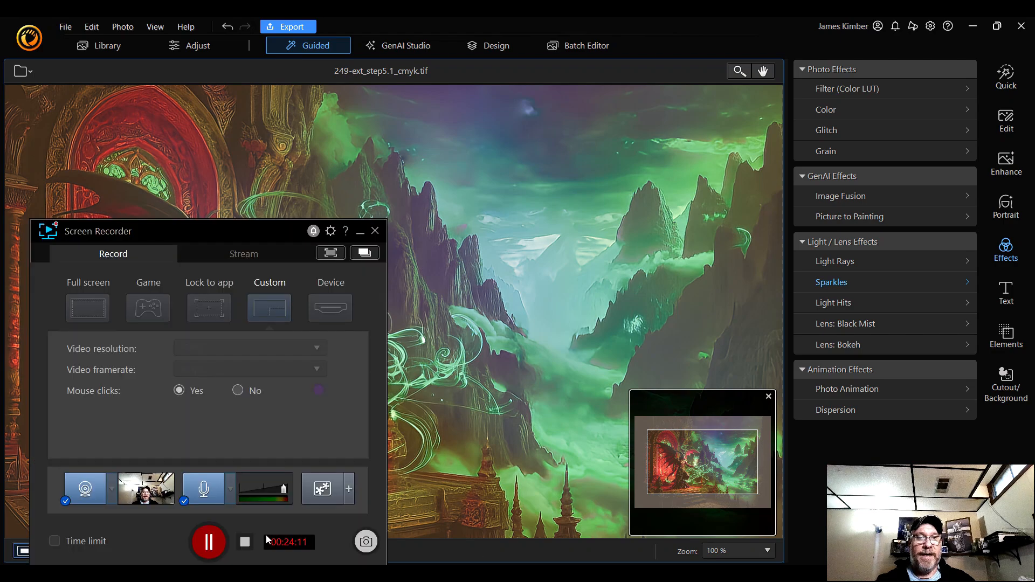